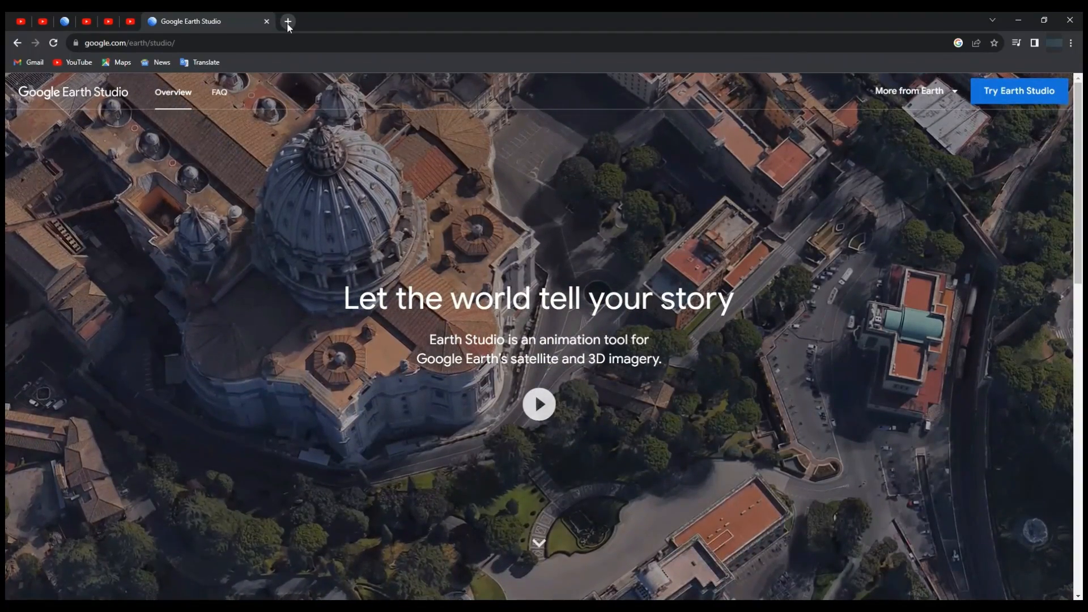
# Search the web for "Google earth studio" in a new tab and open the official Google Earth Studio site.
pyautogui.click(288, 21)
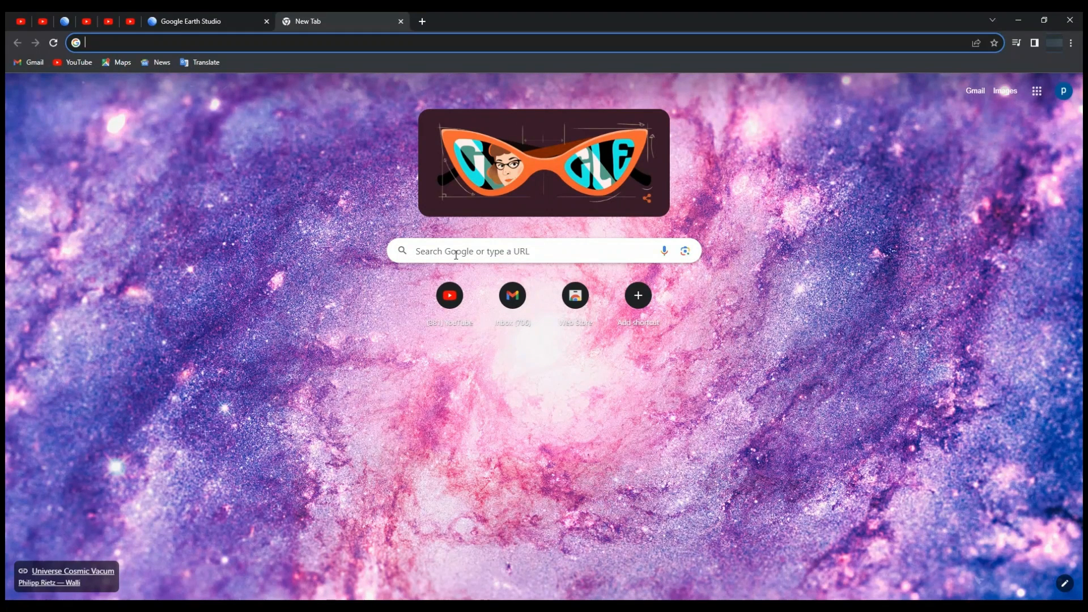
pyautogui.click(457, 255)
pyautogui.write('Google earth studio')
pyautogui.press('Return')
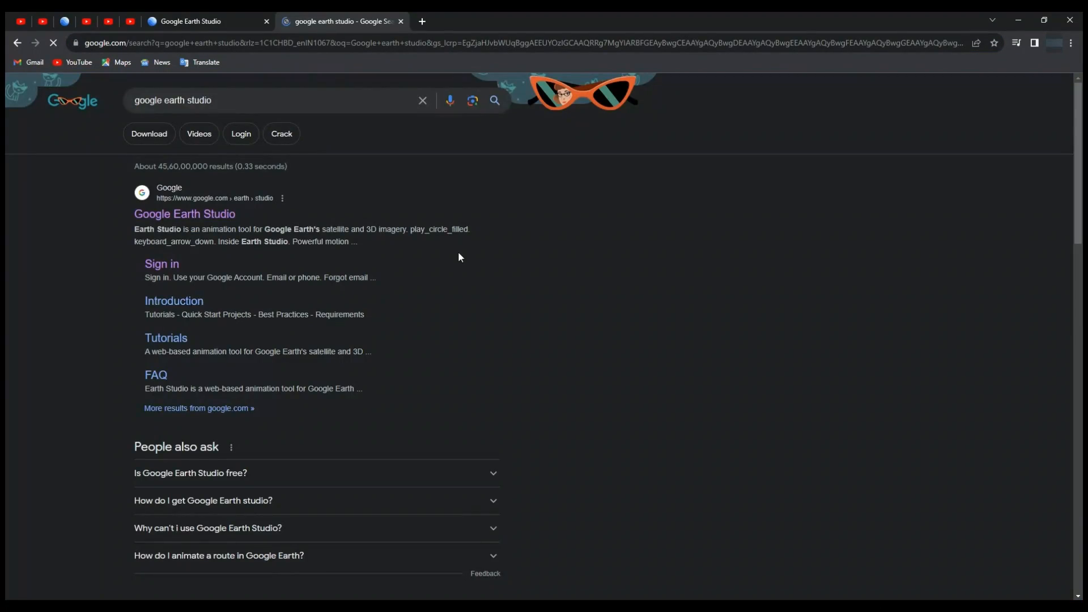
pyautogui.click(204, 219)
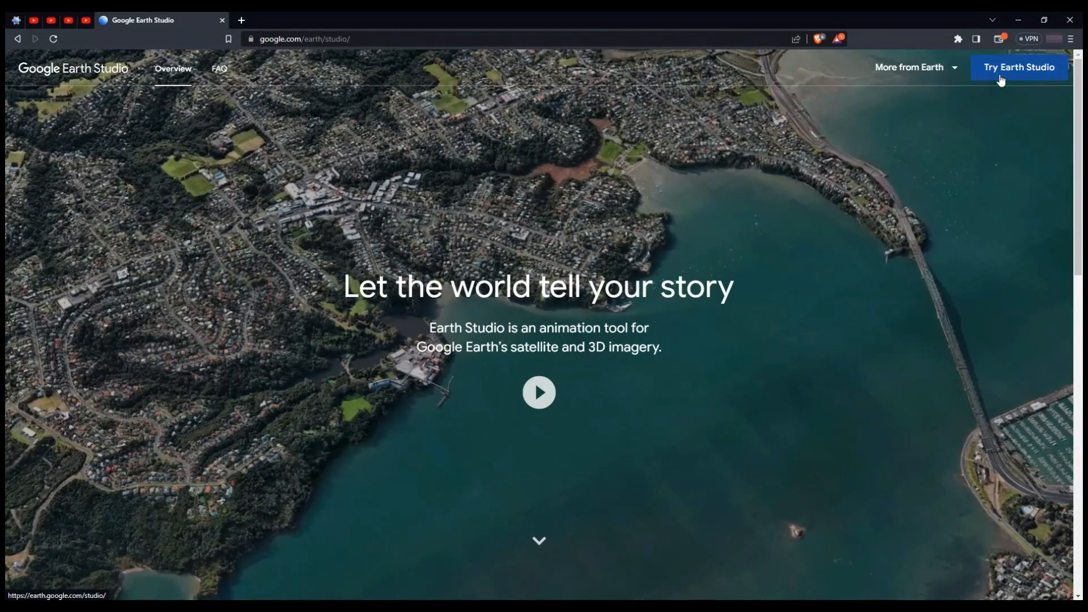
# Open the Earth Studio sign-up form and look through the available industry choices.
pyautogui.click(1011, 73)
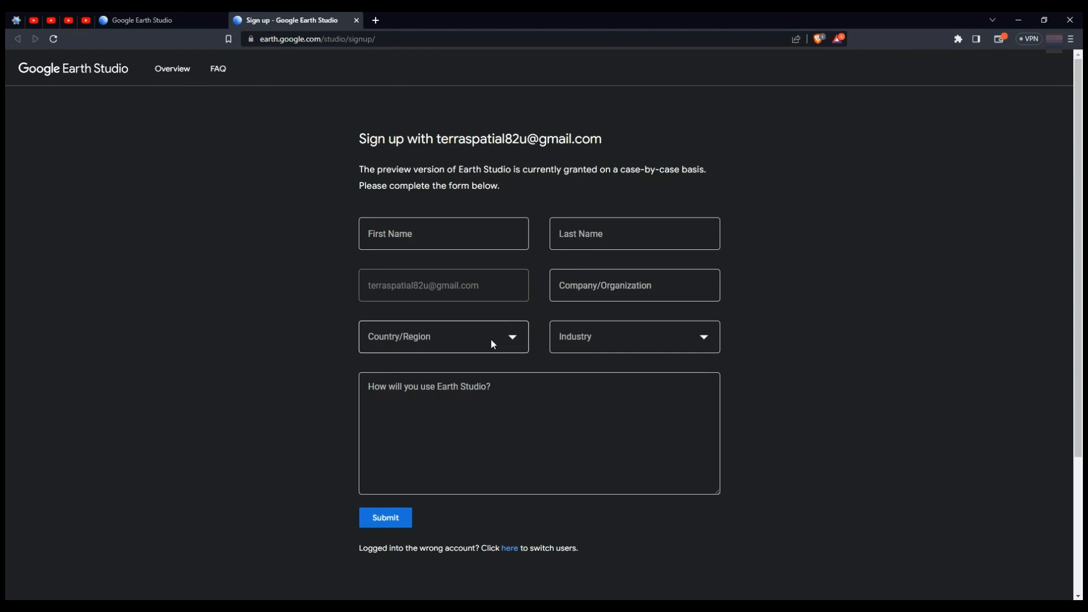
pyautogui.click(702, 342)
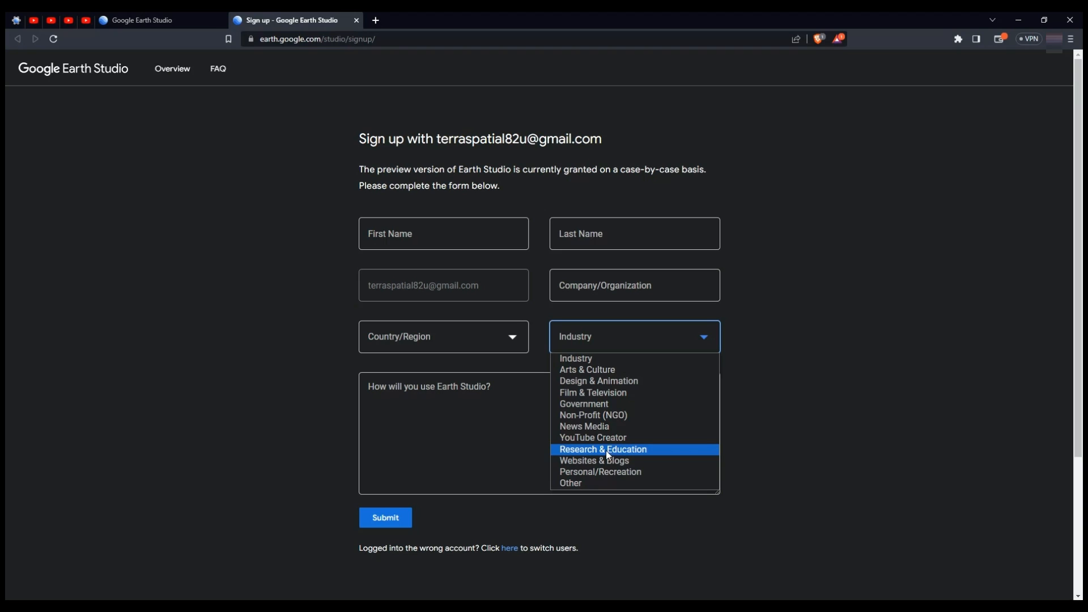
pyautogui.click(613, 549)
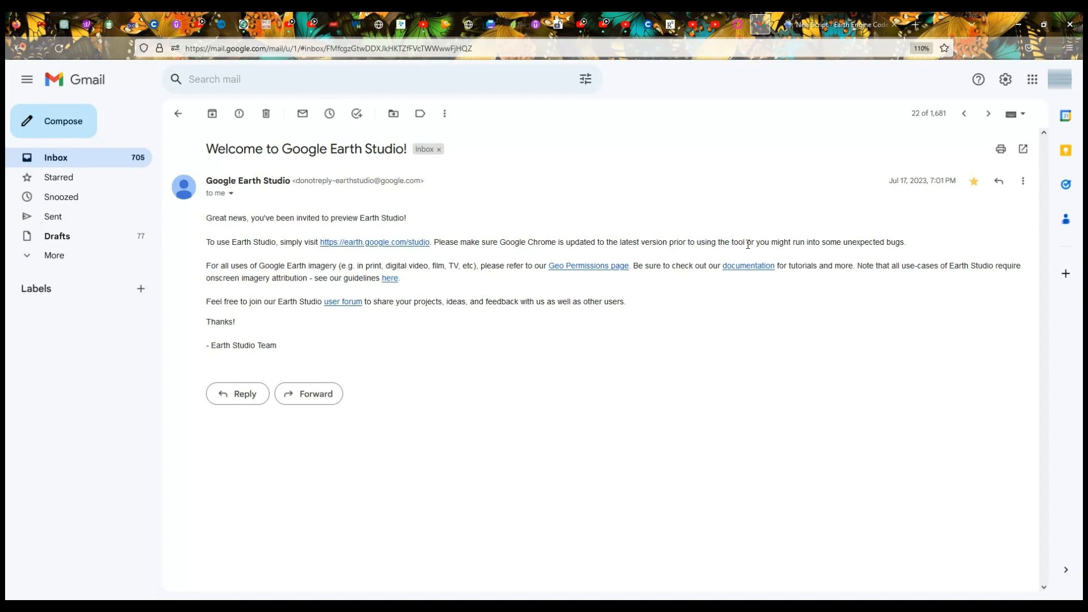
# Open Earth Studio through the link in the welcome e-mail.
pyautogui.click(404, 243)
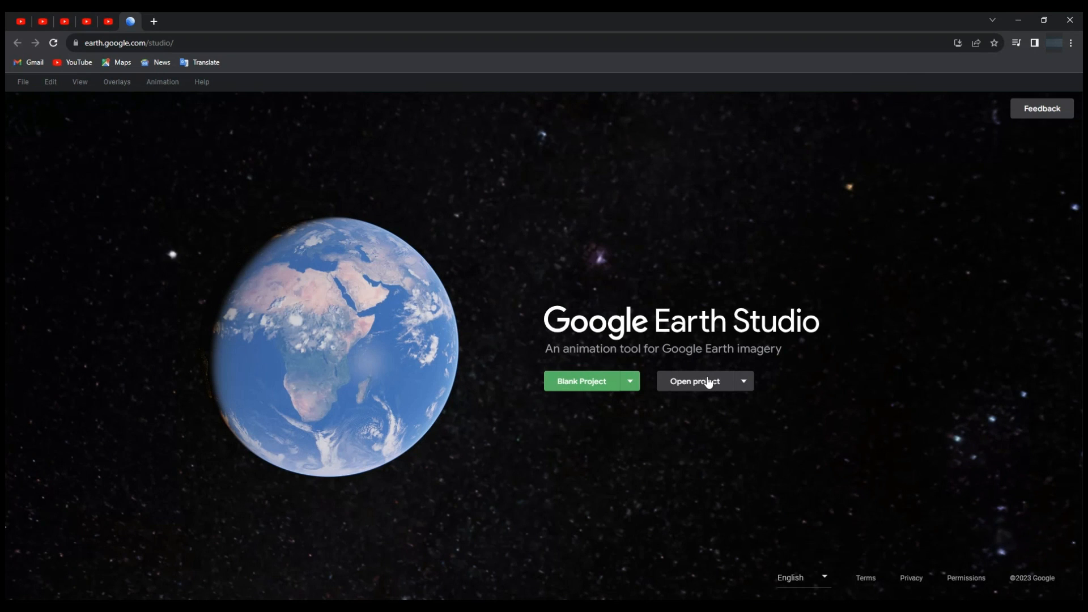
# Browse all the Quick Start project templates and return to the start screen.
pyautogui.click(628, 382)
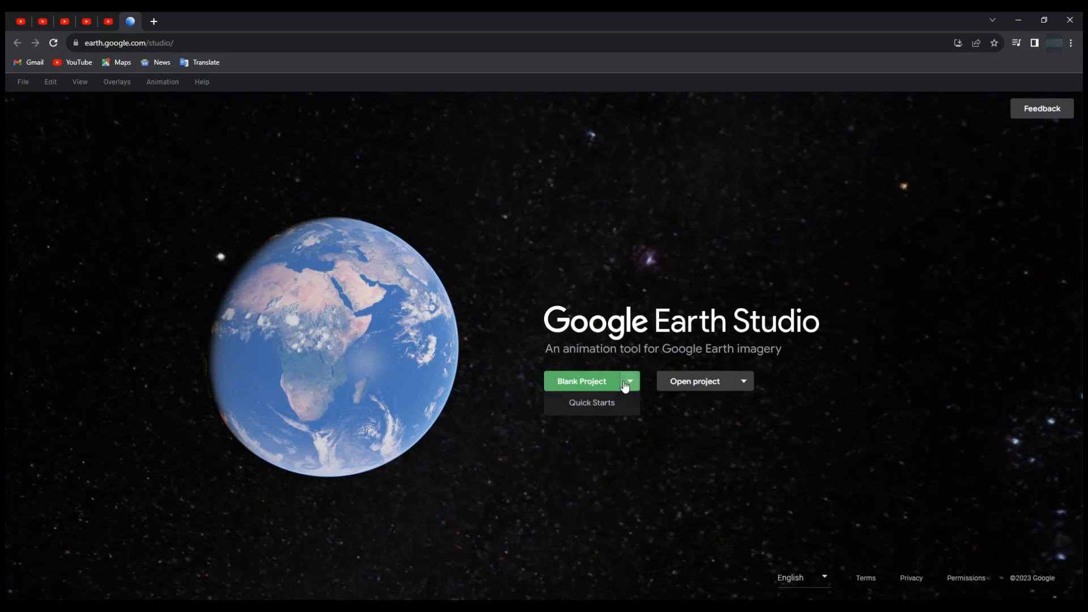
pyautogui.click(605, 407)
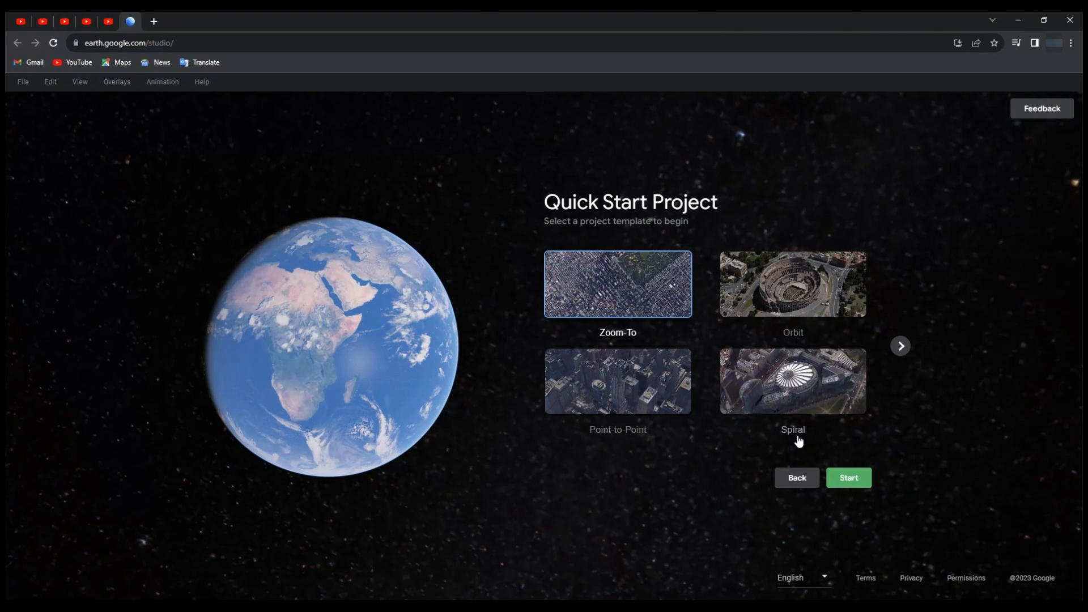
pyautogui.click(901, 345)
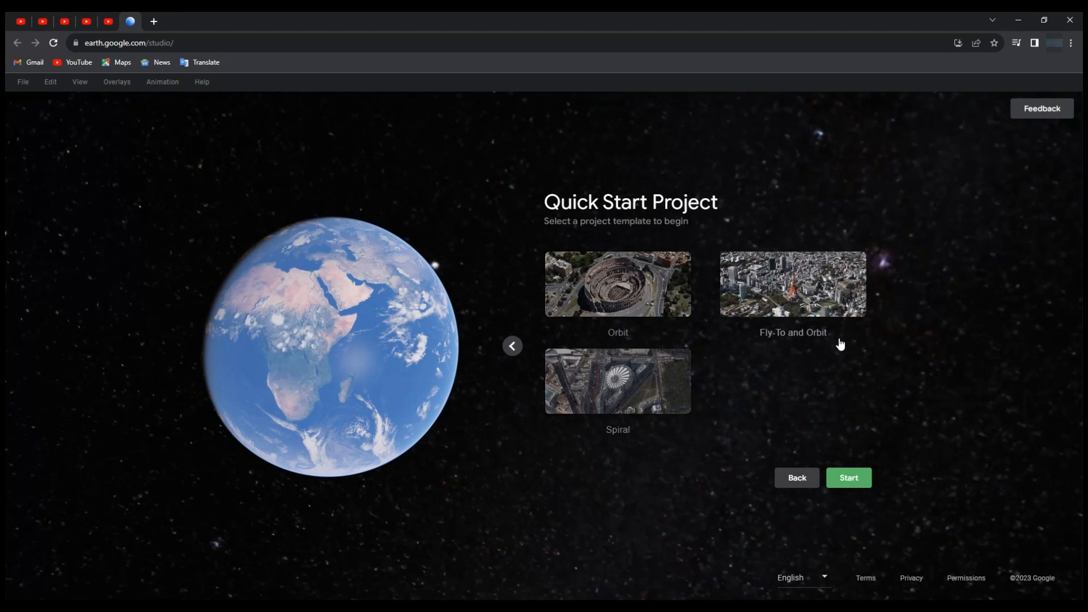
pyautogui.click(512, 346)
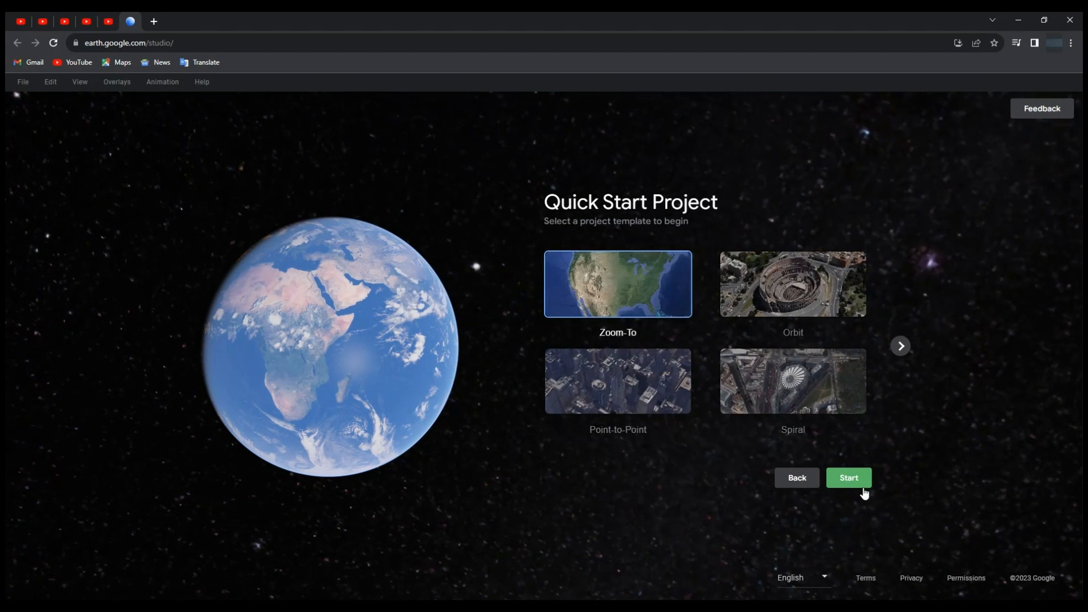
pyautogui.click(809, 480)
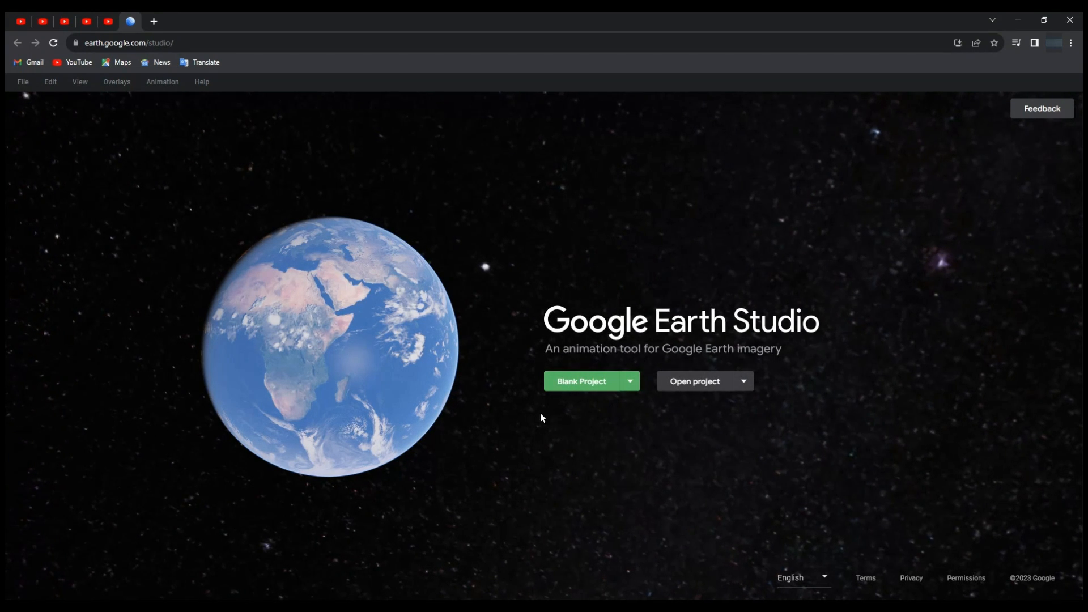
# Begin a blank project and name it Paris Animation.
pyautogui.click(584, 383)
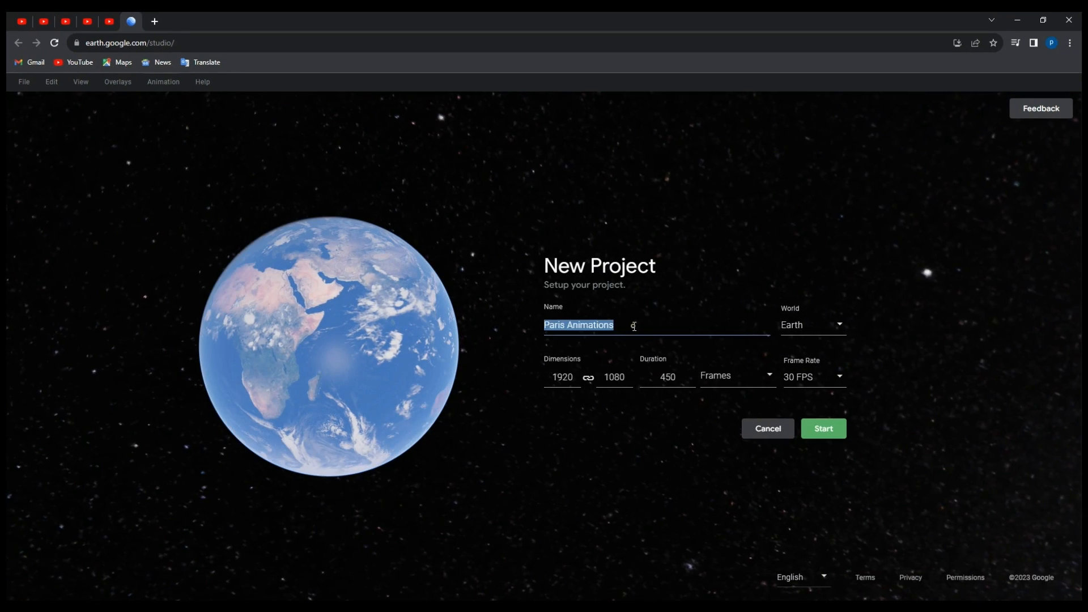
pyautogui.click(634, 327)
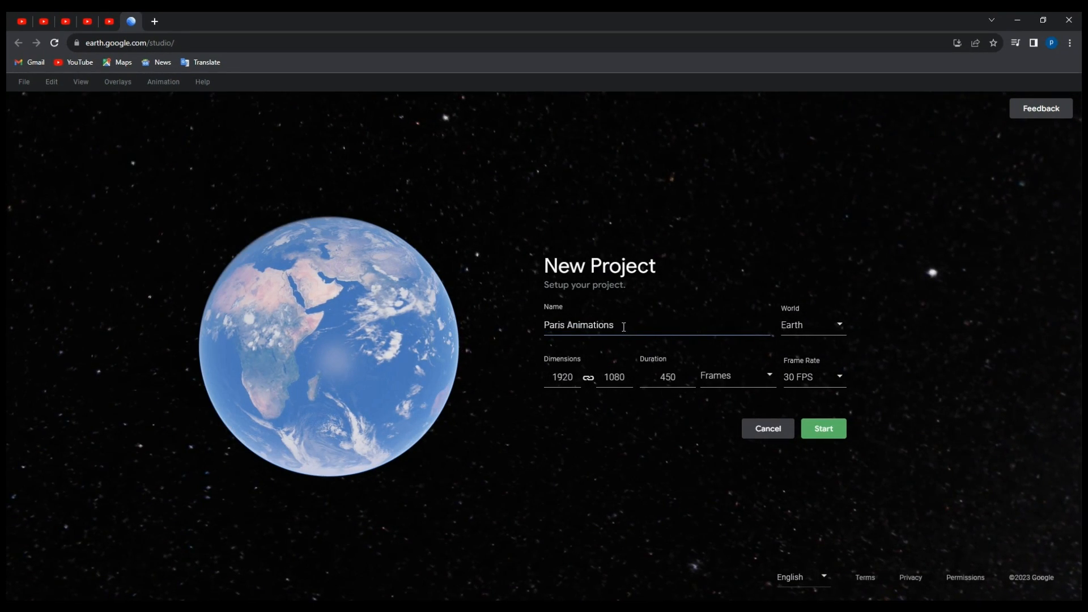
pyautogui.press('BackSpace')
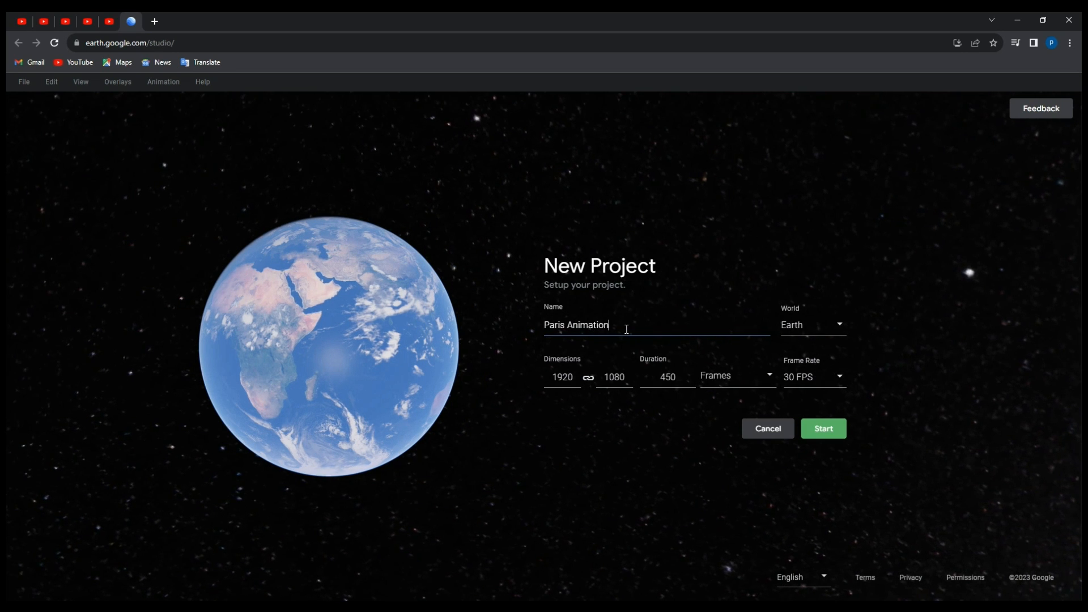
pyautogui.press('Return')
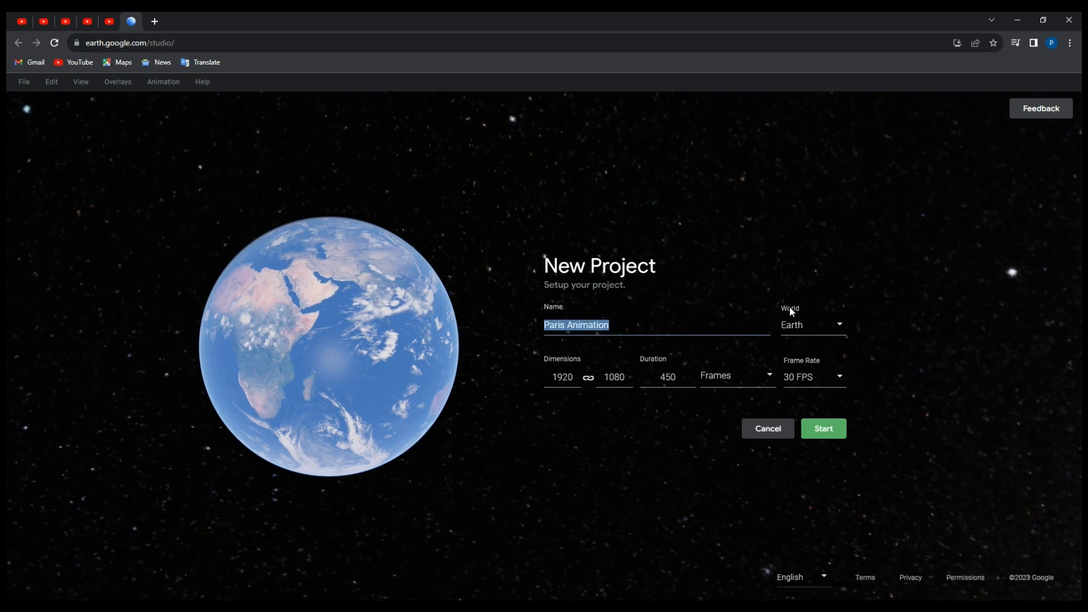
# Choose Earth as the new project's world and check the dimension settings.
pyautogui.click(838, 325)
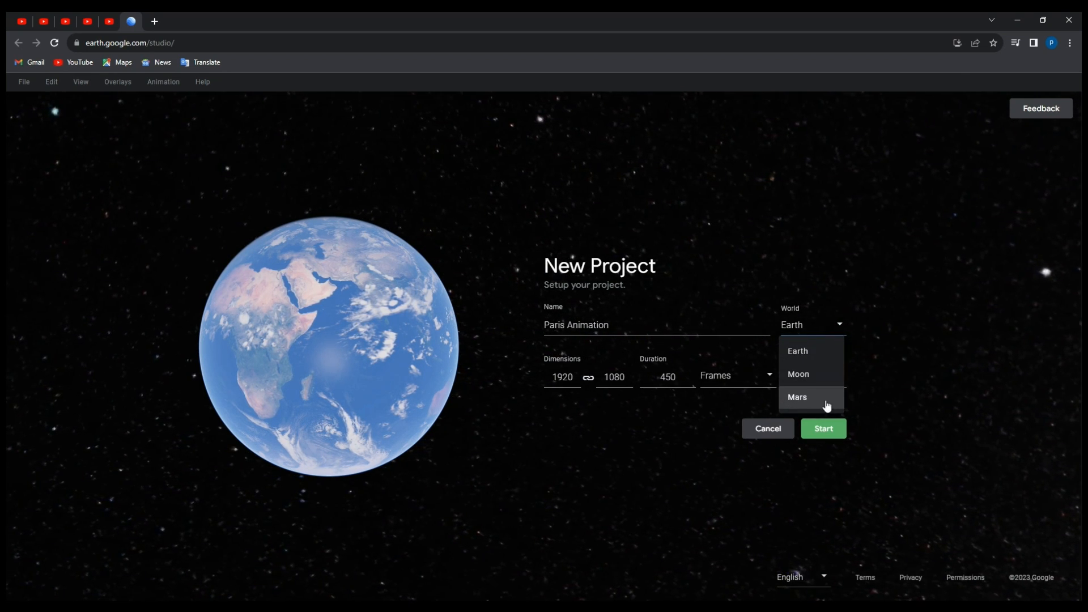
pyautogui.click(863, 292)
pyautogui.click(842, 327)
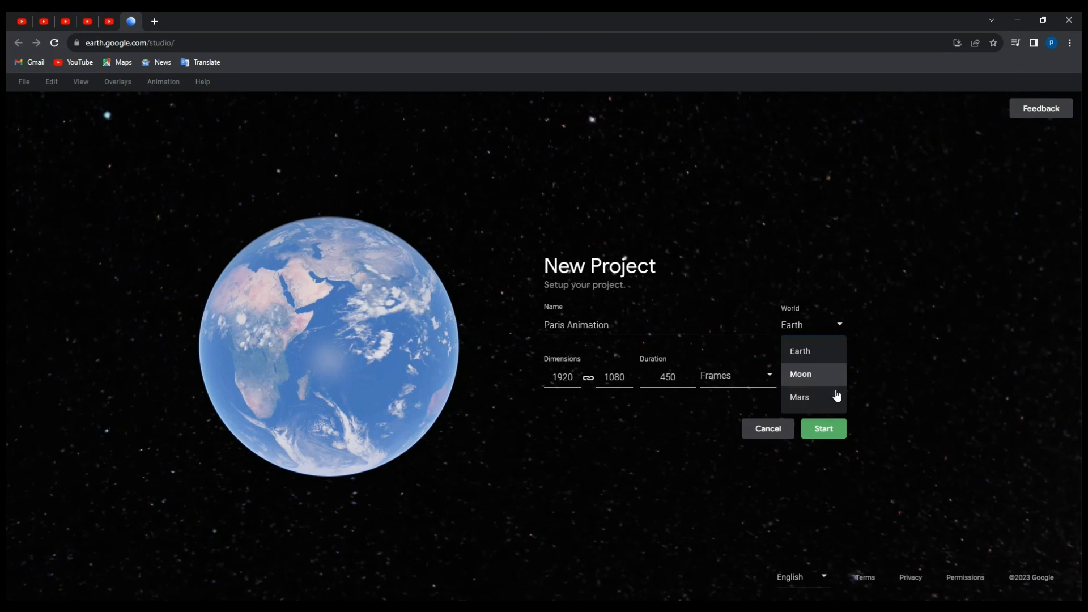
pyautogui.click(809, 350)
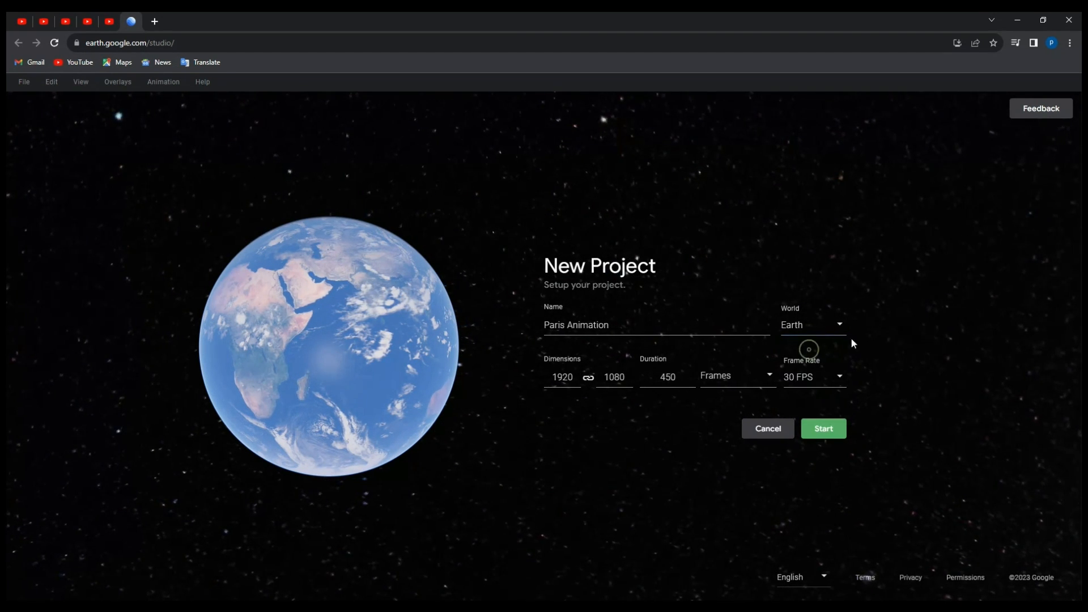
pyautogui.doubleClick(553, 377)
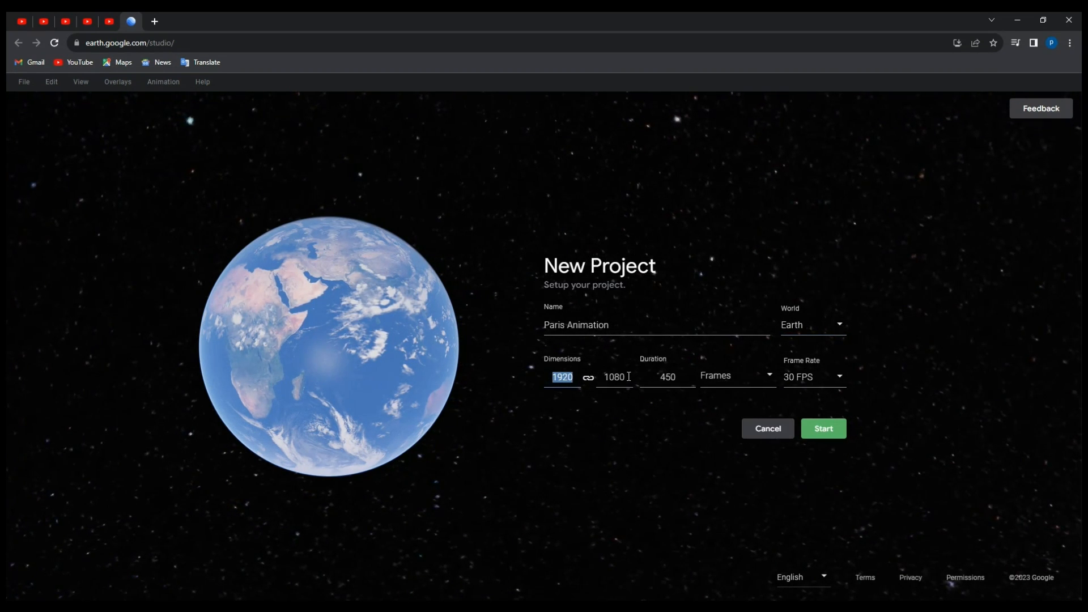
pyautogui.click(661, 415)
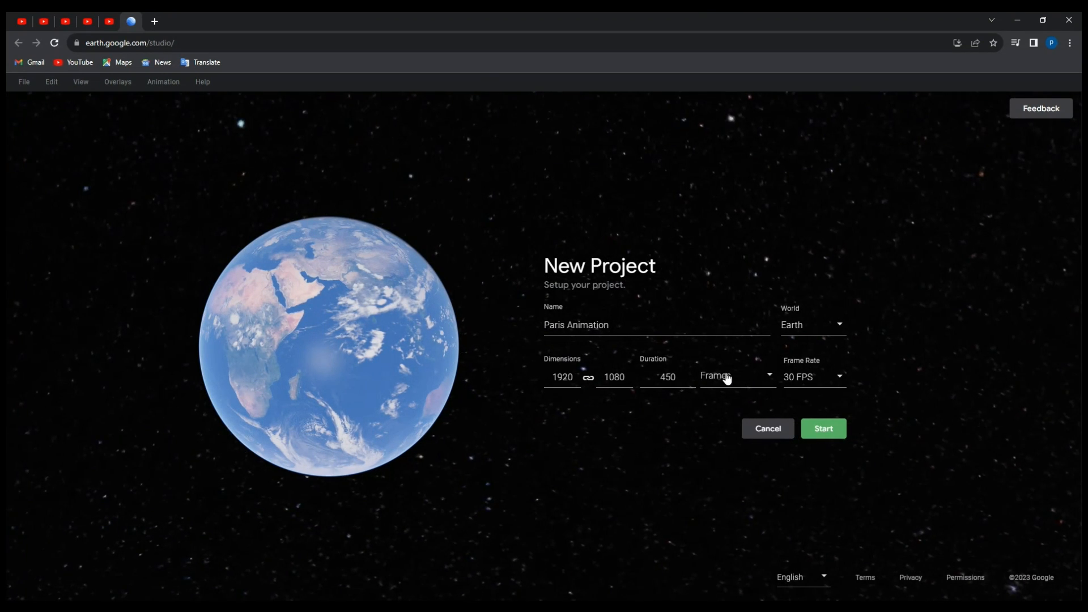
# Switch the project duration to Timecode and set it to 00:30:00.
pyautogui.click(749, 383)
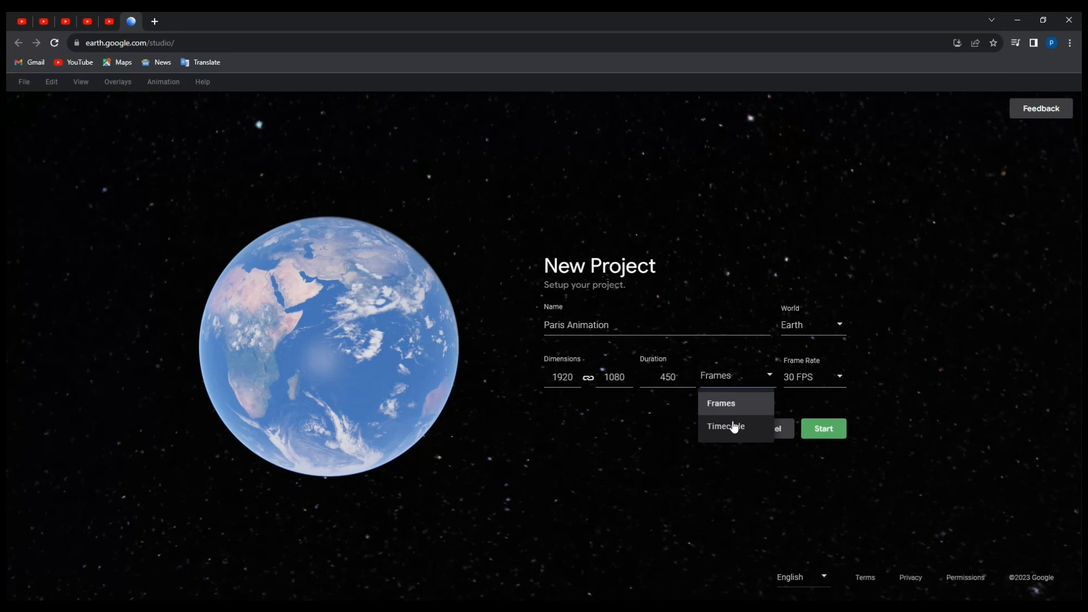
pyautogui.click(733, 427)
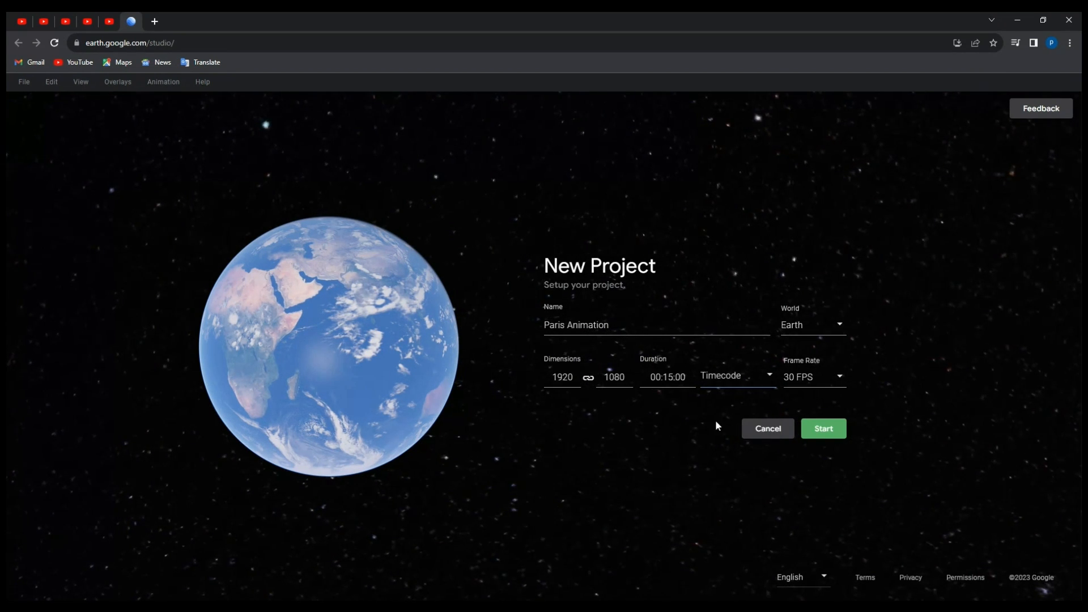
pyautogui.click(672, 376)
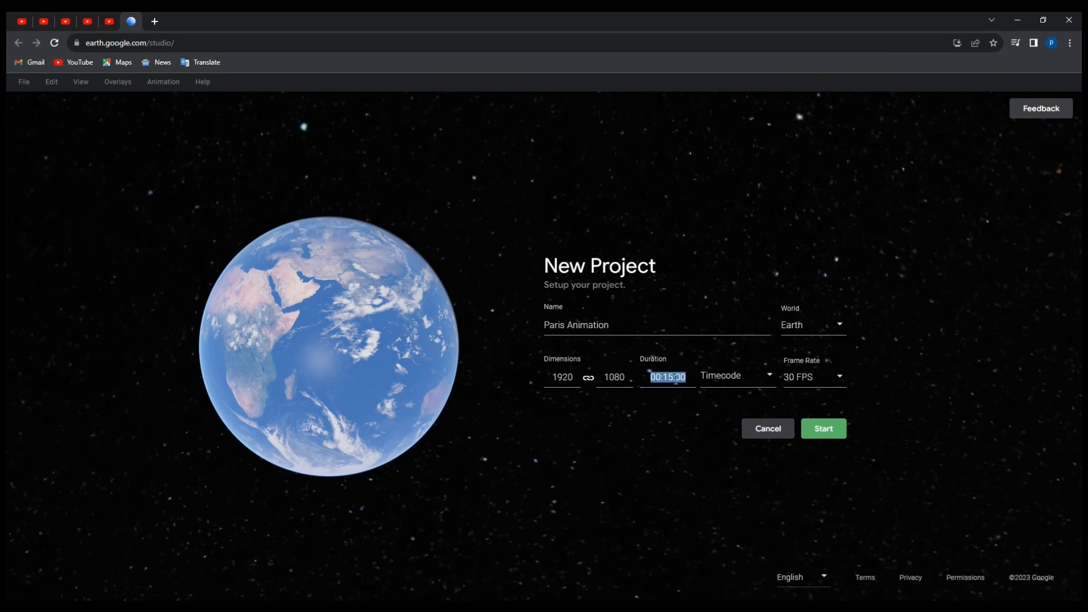
pyautogui.write('00:30:00')
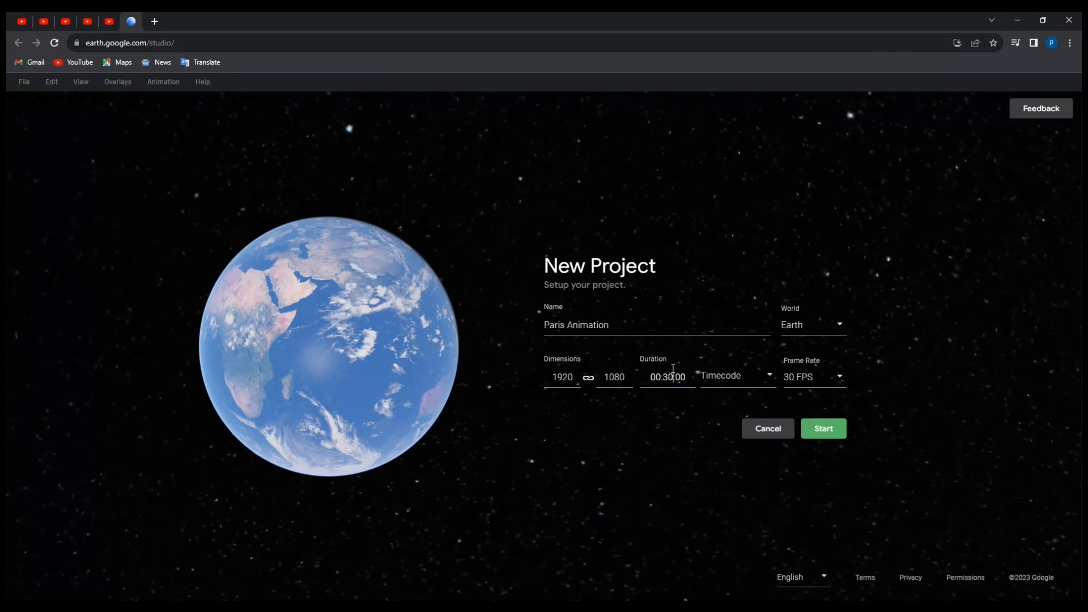
# Select a frame rate of 30 FPS and create the project.
pyautogui.click(836, 377)
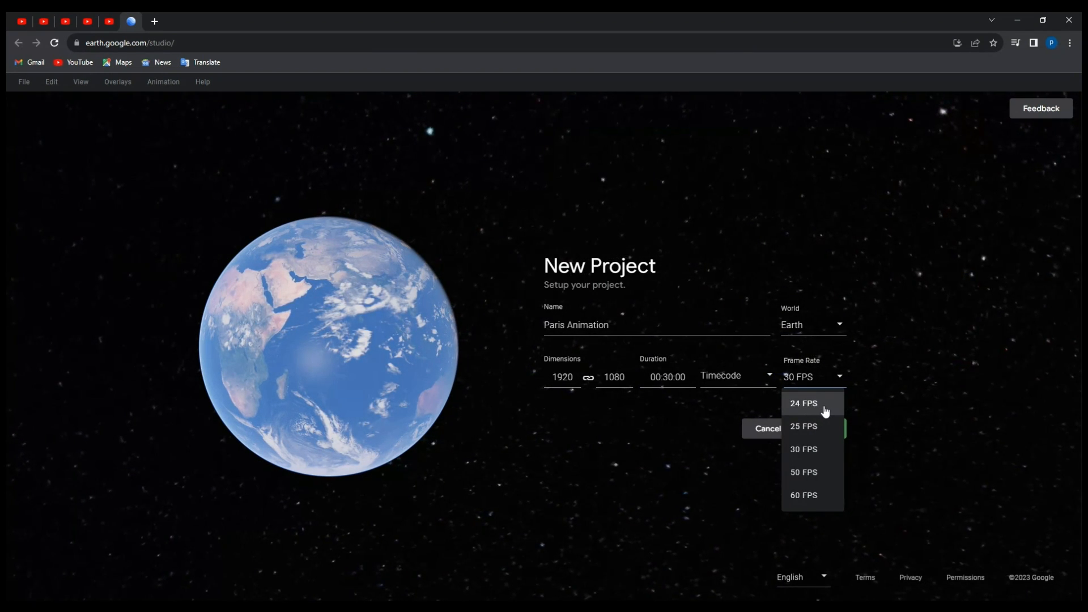
pyautogui.click(805, 450)
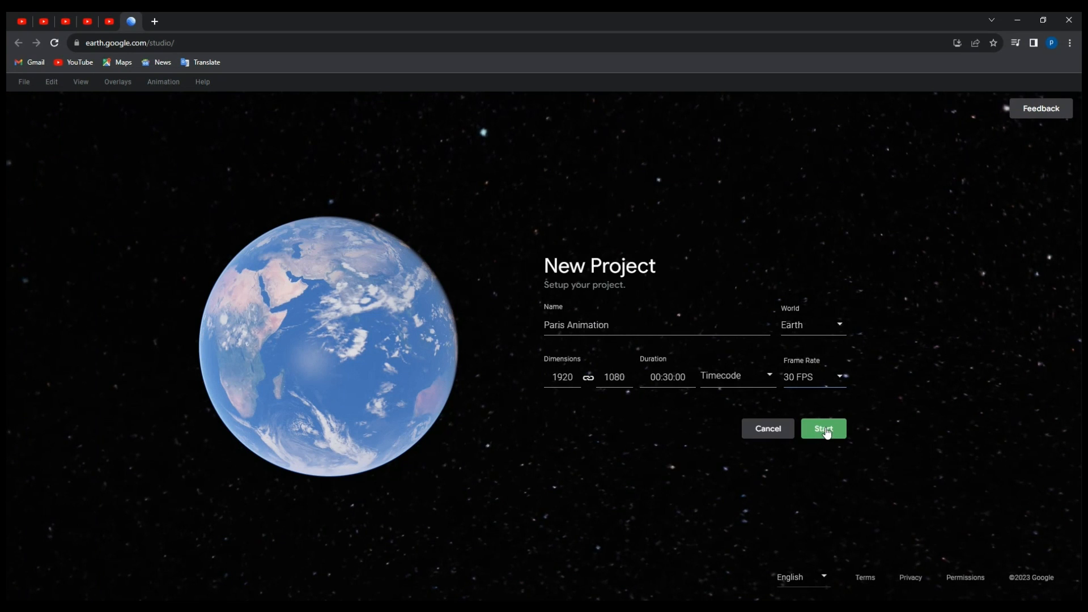
pyautogui.click(827, 432)
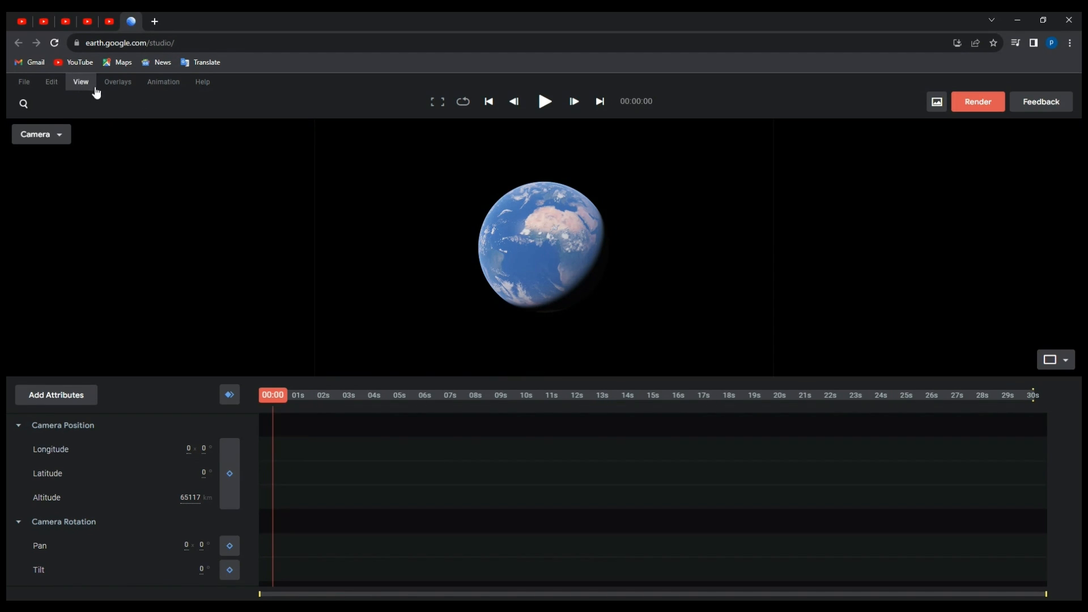
# Examine the available file, edit, view, overlay, animation and help commands, including the export, preview quality and KML import options.
pyautogui.click(23, 81)
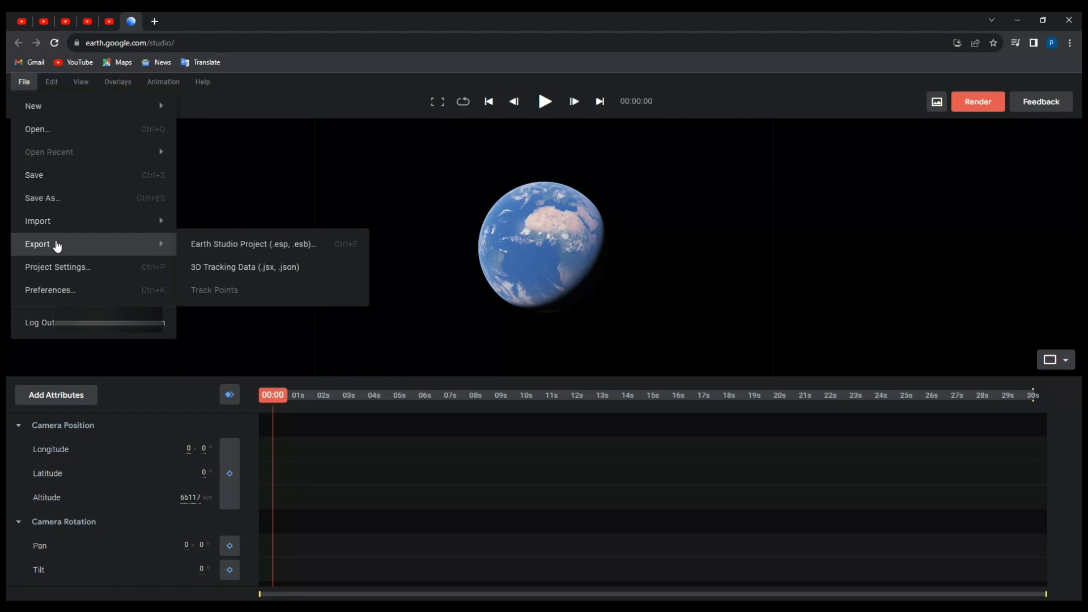
pyautogui.click(35, 90)
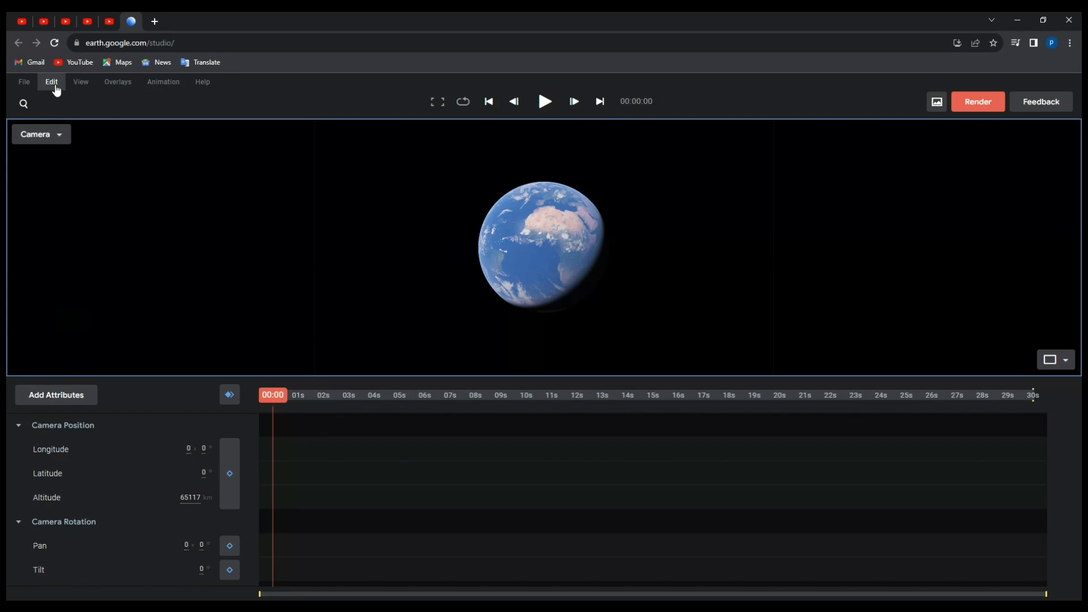
pyautogui.click(55, 85)
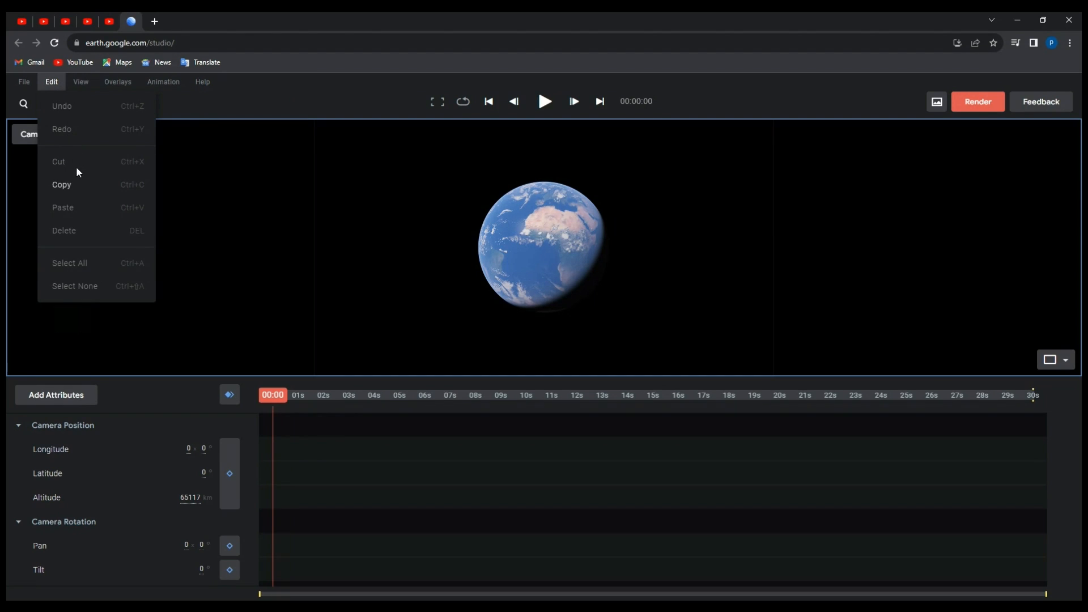
pyautogui.moveTo(86, 91)
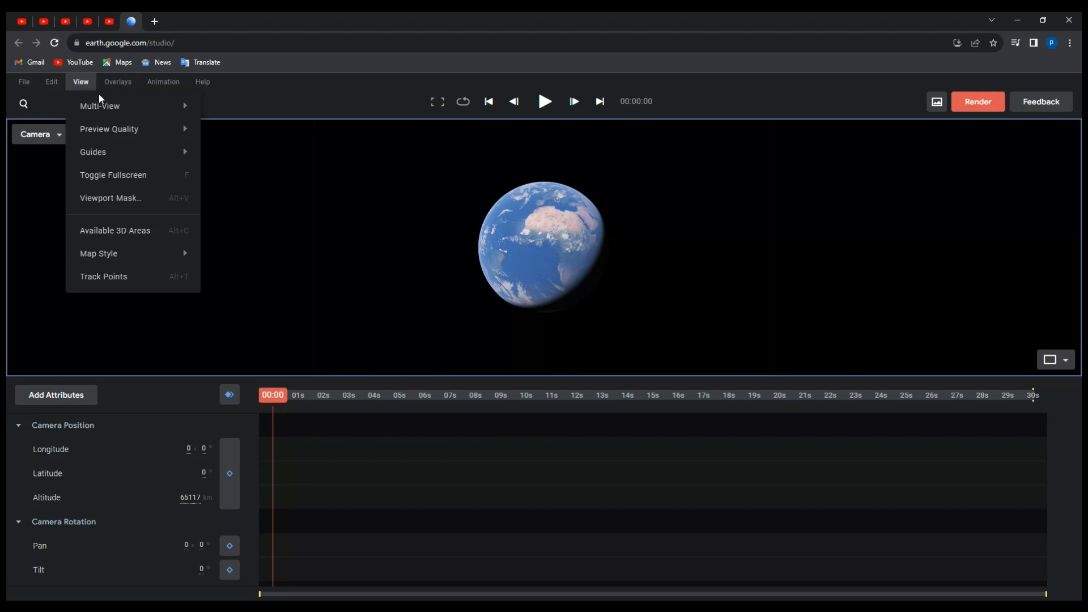
pyautogui.moveTo(125, 130)
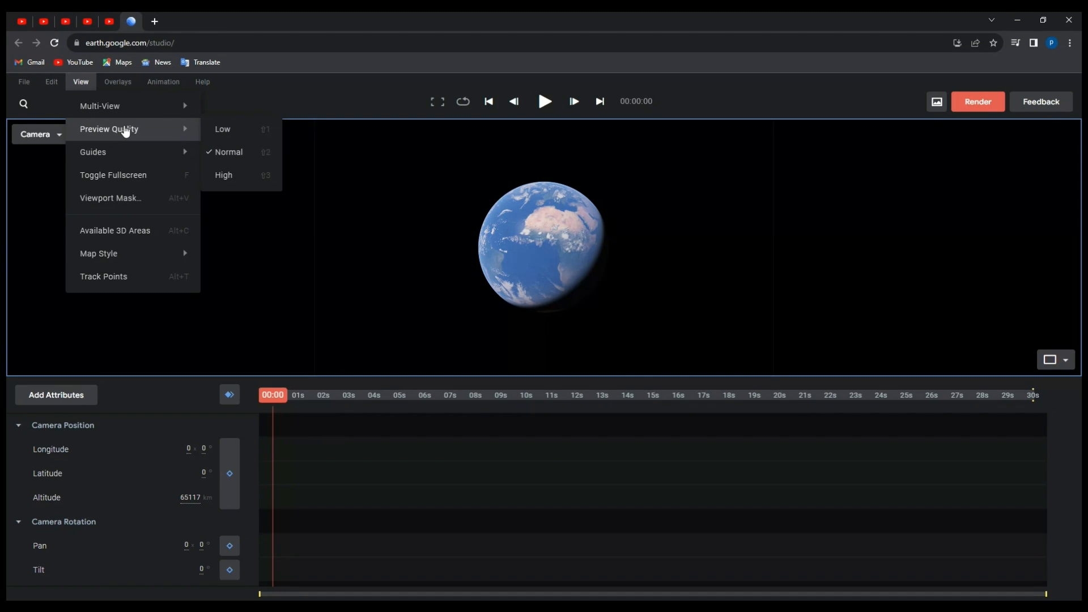
pyautogui.click(125, 84)
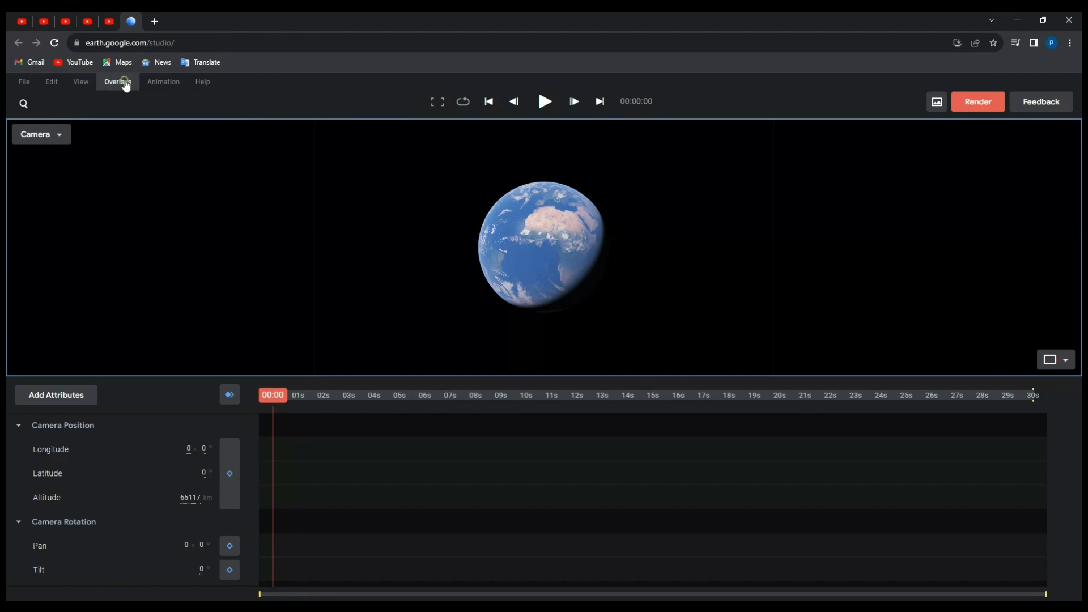
pyautogui.click(126, 84)
pyautogui.moveTo(146, 108)
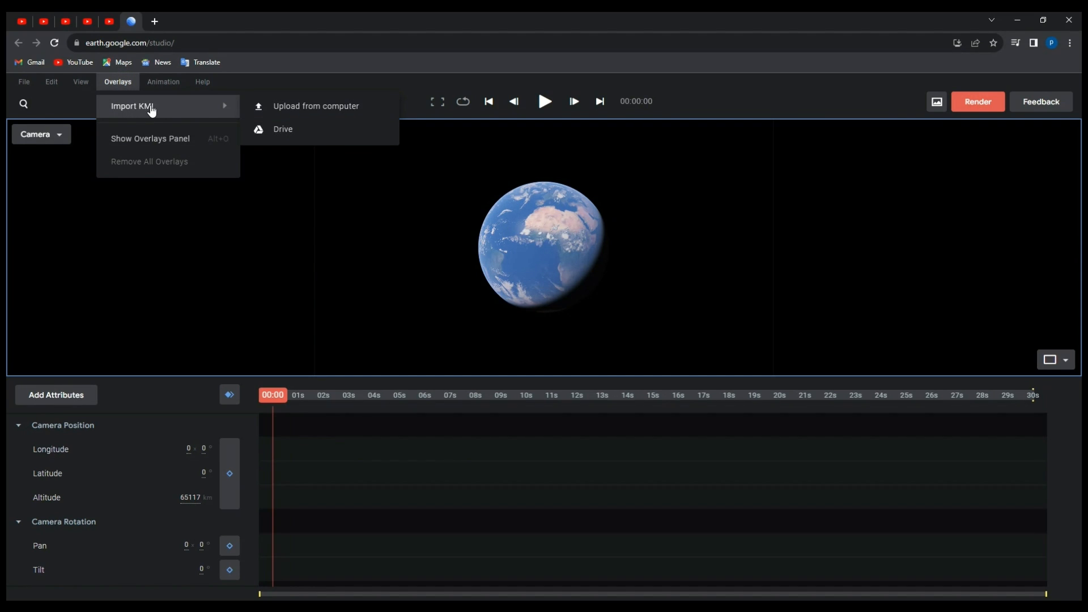
pyautogui.click(170, 81)
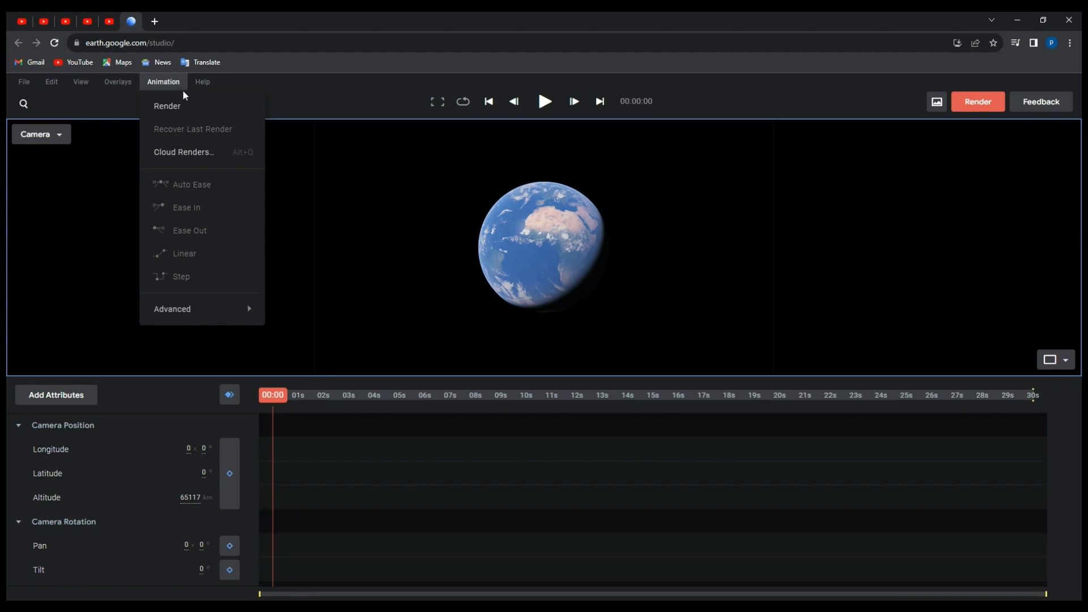
pyautogui.click(205, 85)
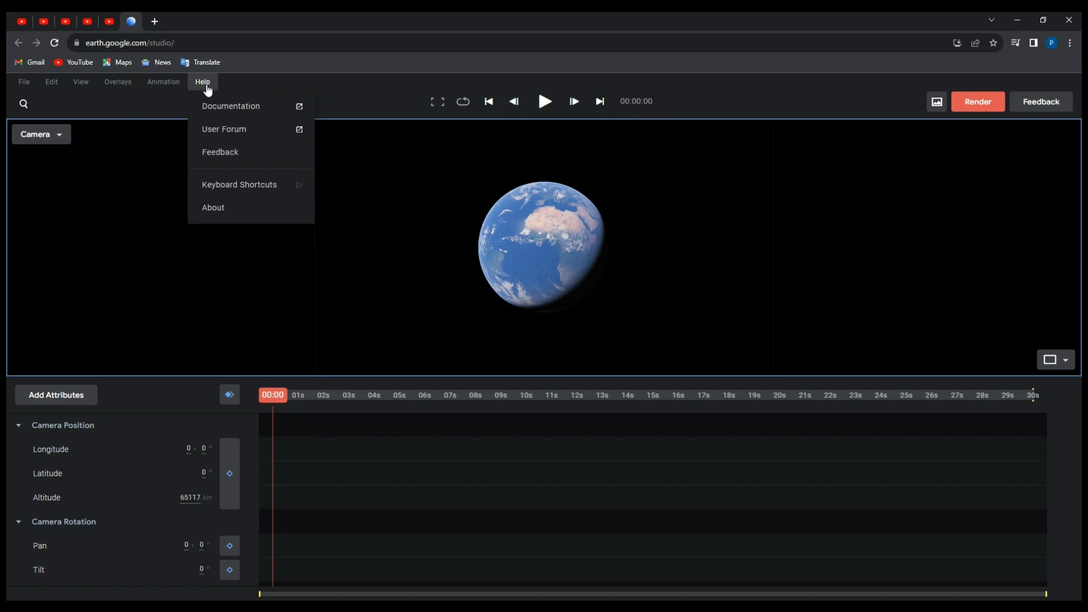
# Try the location search with the word Golden, then dismiss the suggestions.
pyautogui.click(23, 104)
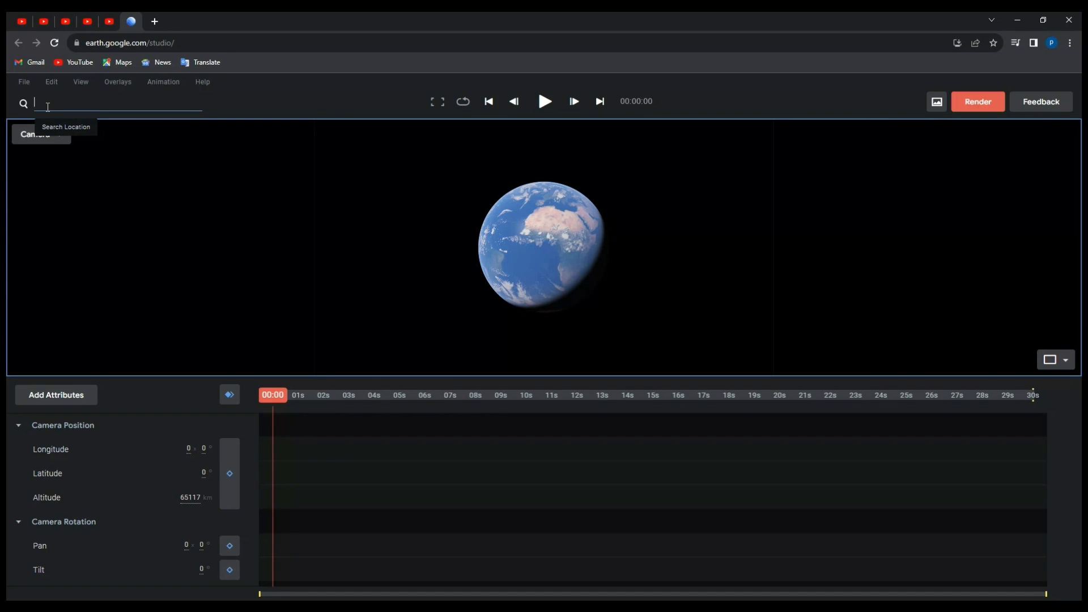
pyautogui.write('Golden')
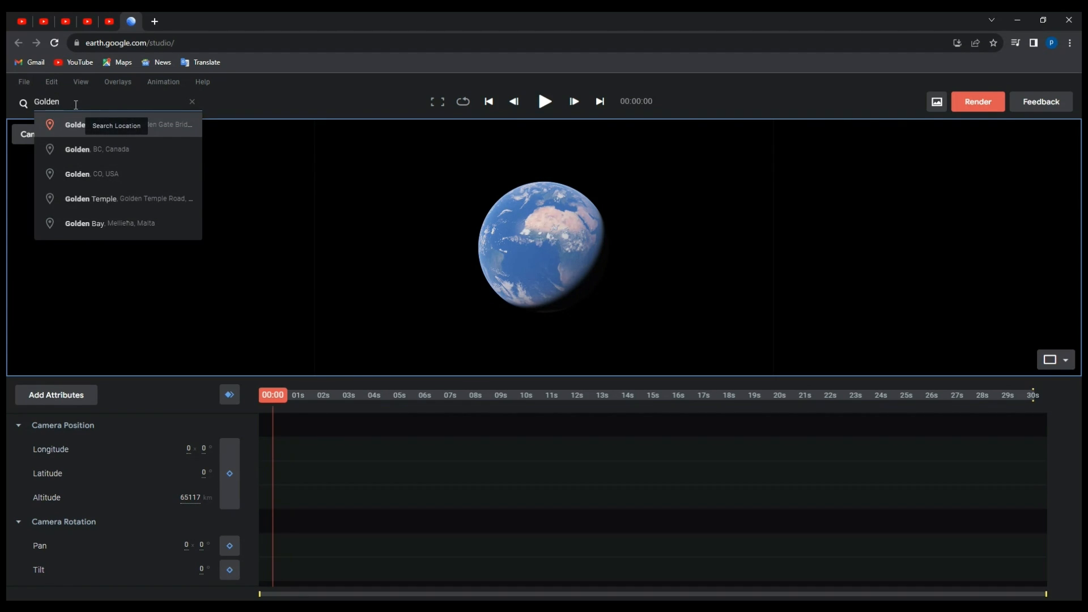
pyautogui.click(267, 98)
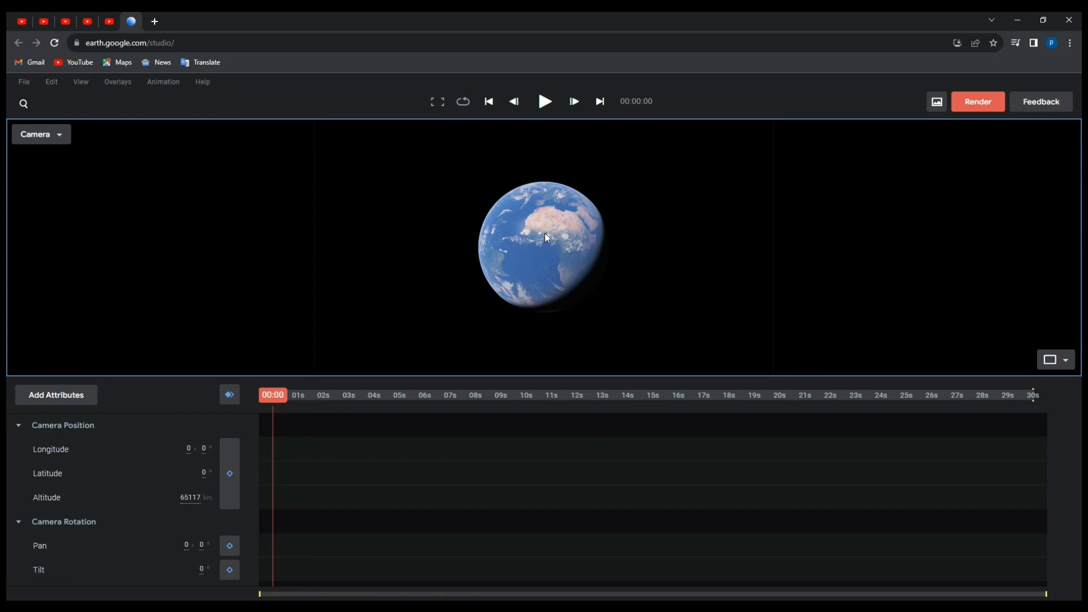
# Turn off playback looping and rotate the globe so the camera looks down on North Africa and the Middle East from about 13,800 km.
pyautogui.click(466, 111)
pyautogui.moveTo(560, 247); pyautogui.dragTo(471, 262)
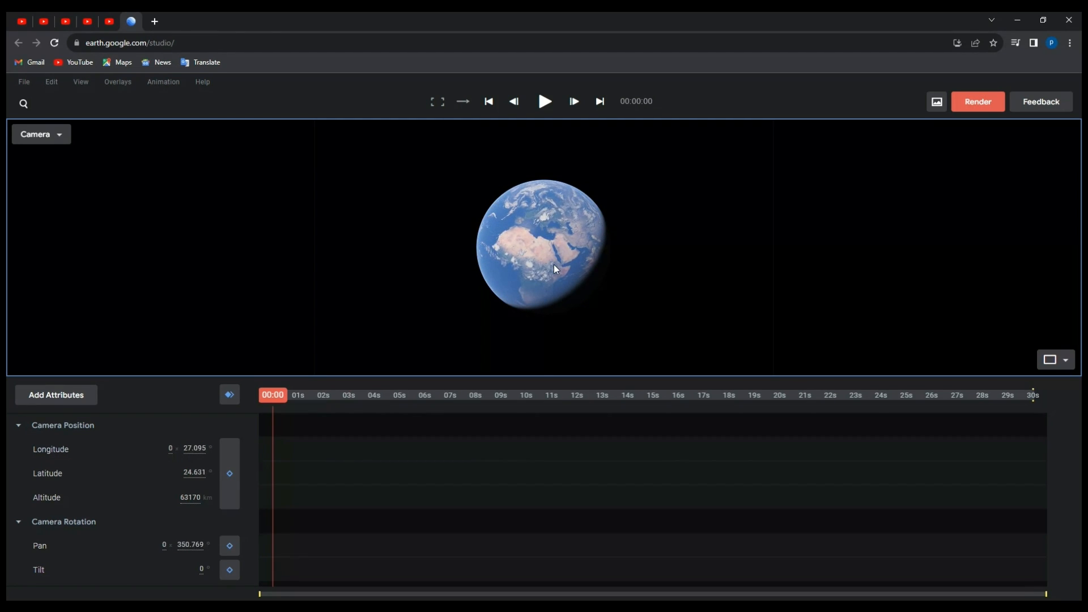
pyautogui.scroll(5, 553, 264)
pyautogui.scroll(-3, 554, 264)
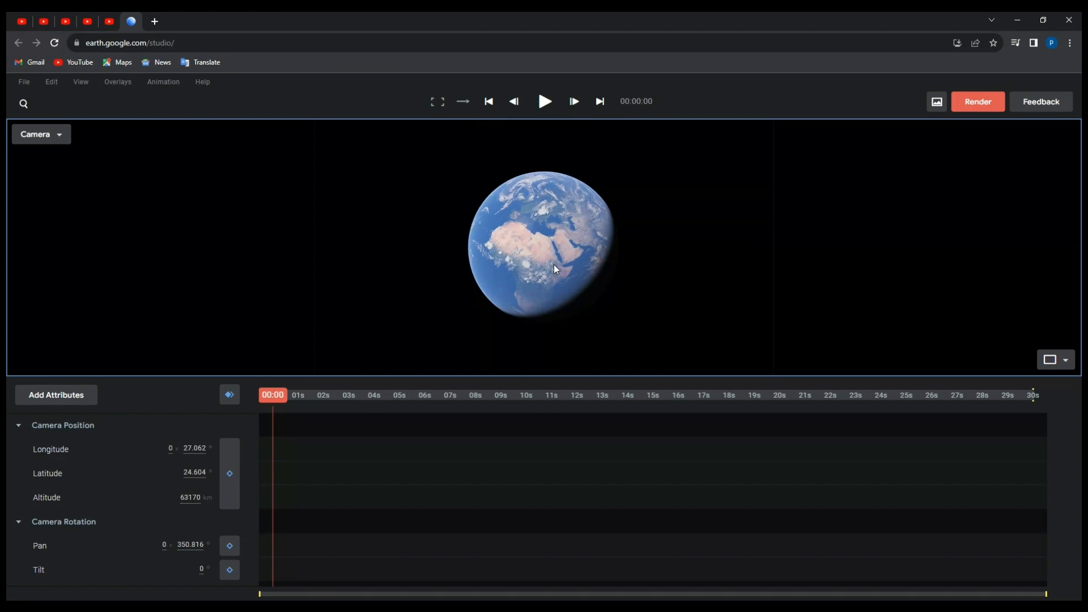
pyautogui.scroll(5, 553, 264)
pyautogui.scroll(3, 559, 243)
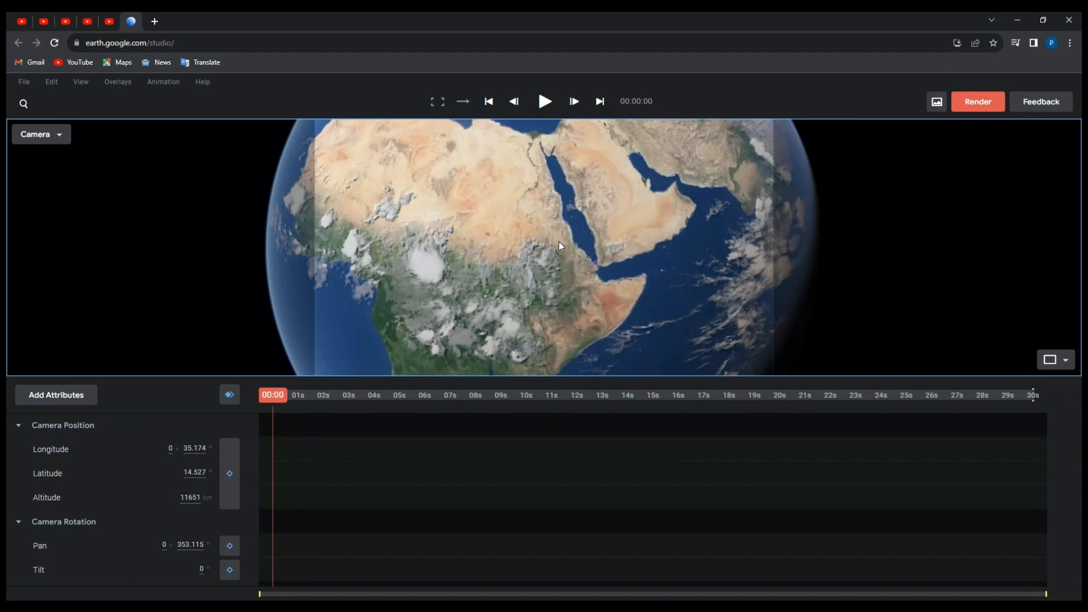
pyautogui.scroll(-5, 559, 245)
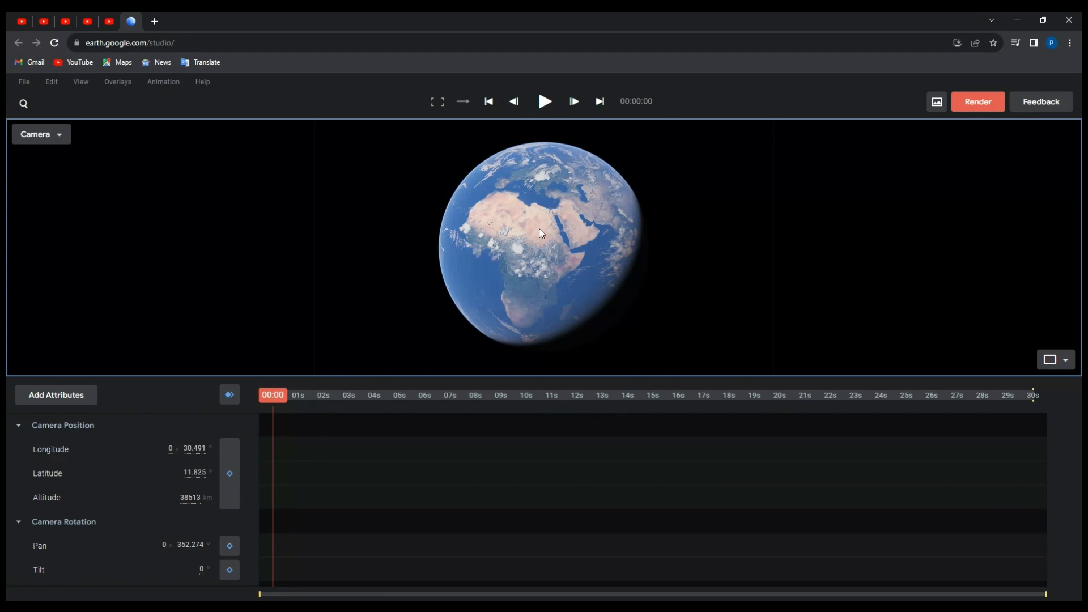
pyautogui.scroll(5, 539, 229)
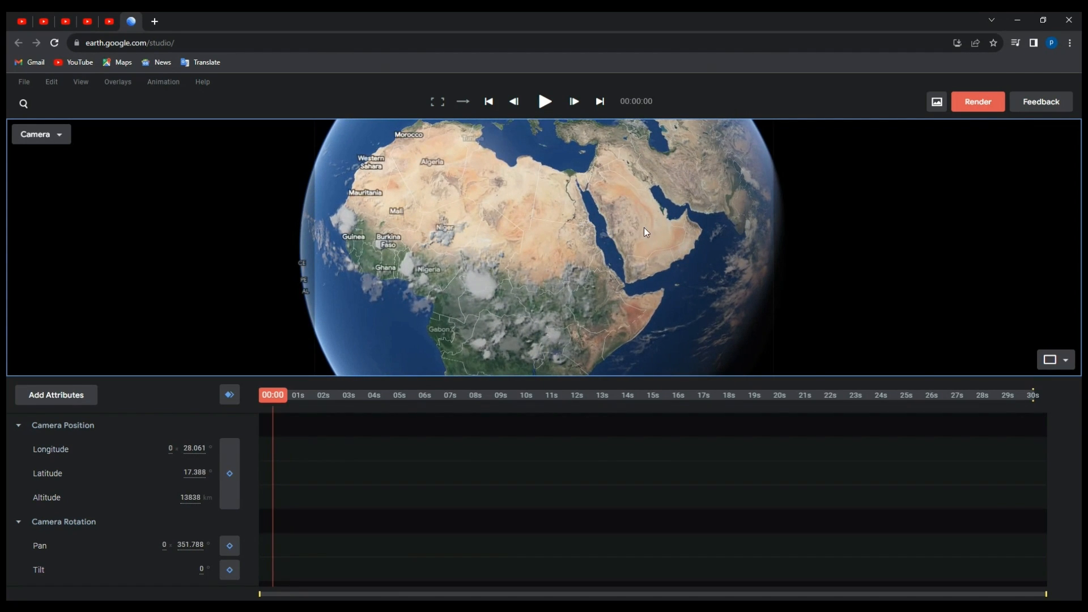
# Swing the camera over to East Asia with a slight tilt and enlarge the viewport above the timeline.
pyautogui.keyDown('shift'); pyautogui.moveTo(642, 244); pyautogui.dragTo(475, 273); pyautogui.keyUp('shift')
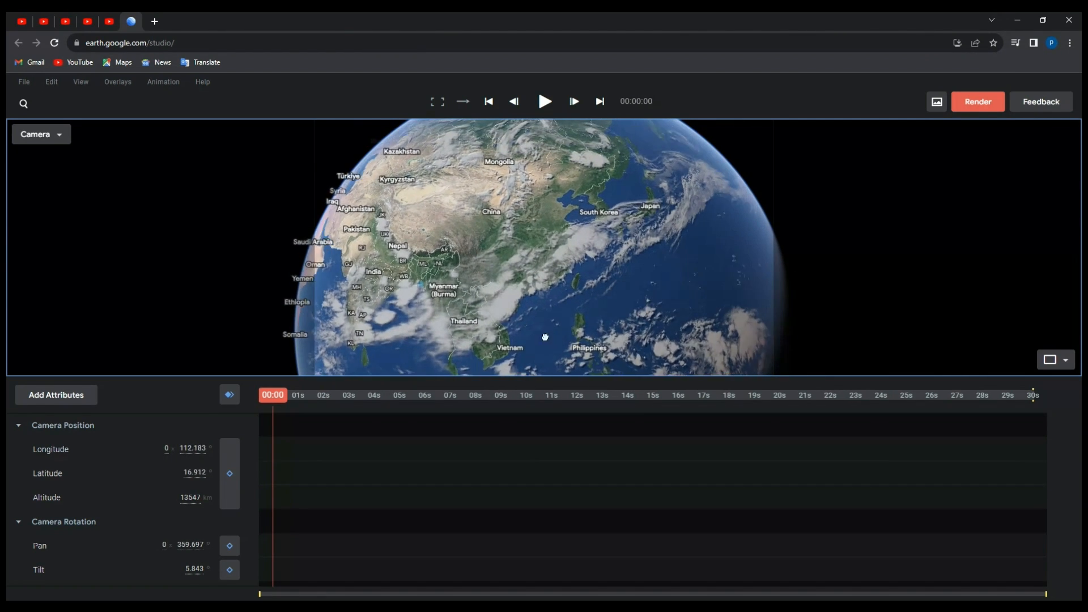
pyautogui.moveTo(545, 337); pyautogui.dragTo(555, 399)
# Raise the camera to about 24,200 km and rotate the globe to bring Europe and North Africa into view.
pyautogui.scroll(-5, 506, 256)
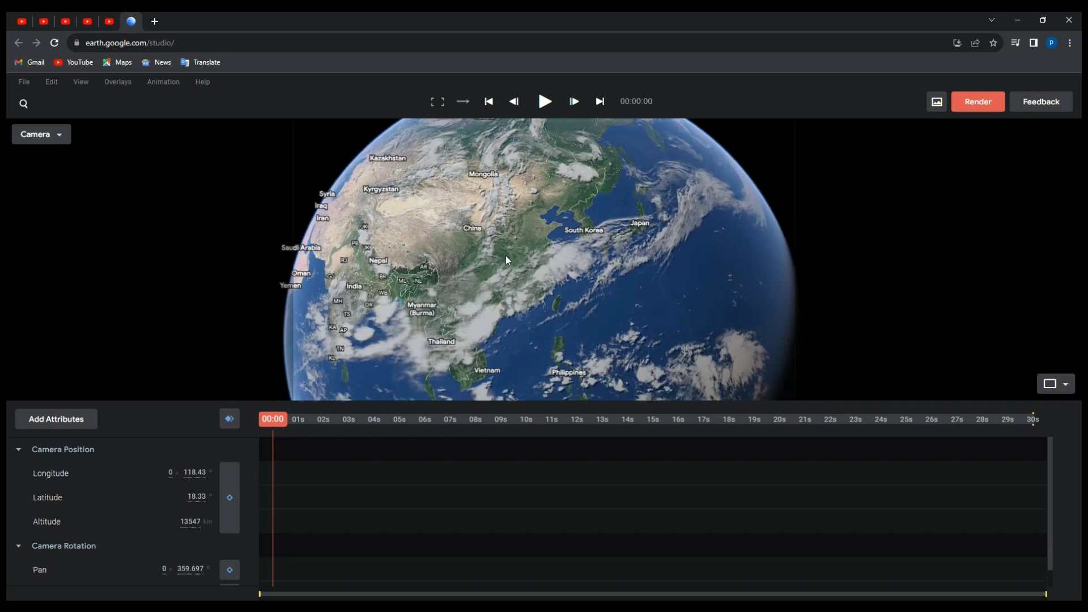
pyautogui.moveTo(468, 260); pyautogui.dragTo(660, 222)
pyautogui.scroll(4, 549, 250)
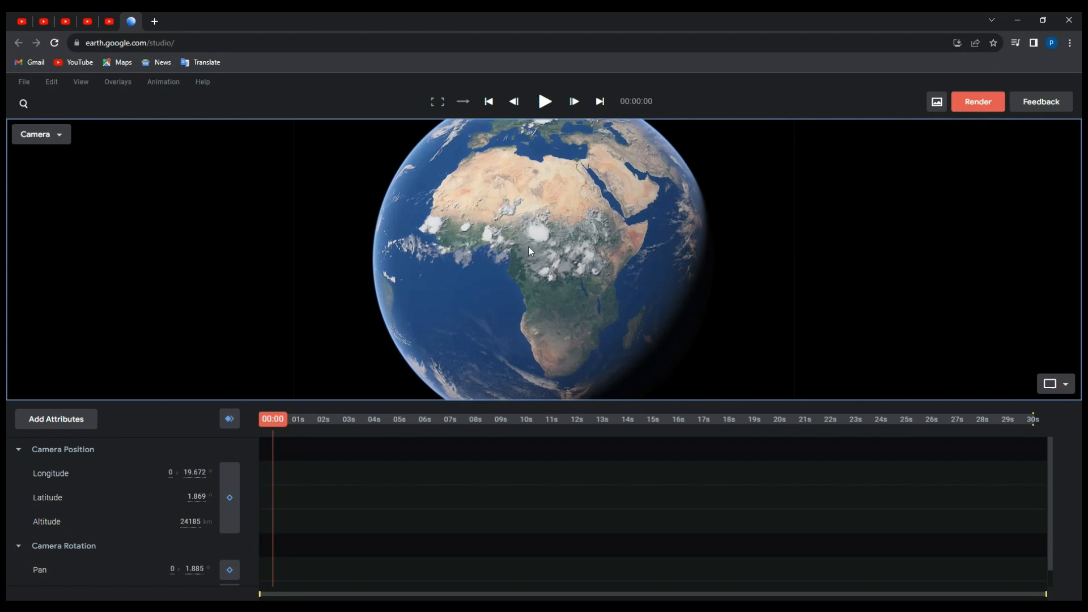
pyautogui.moveTo(499, 255); pyautogui.dragTo(438, 257)
pyautogui.moveTo(492, 233); pyautogui.dragTo(569, 307)
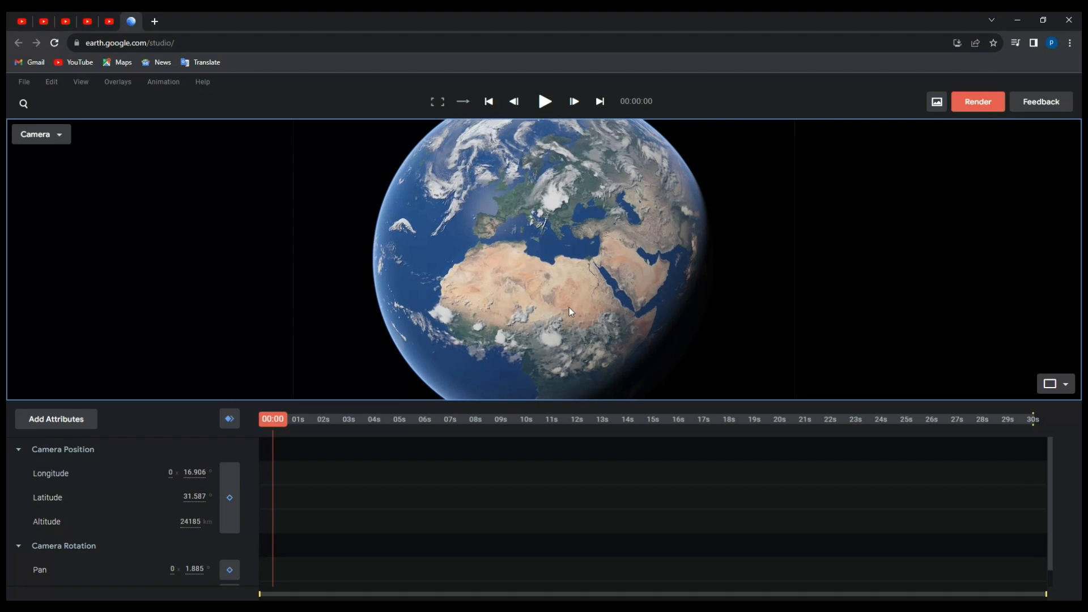
# Lower the camera over Europe until France fills the frame at an altitude of about 1,650 km.
pyautogui.scroll(5, 522, 179)
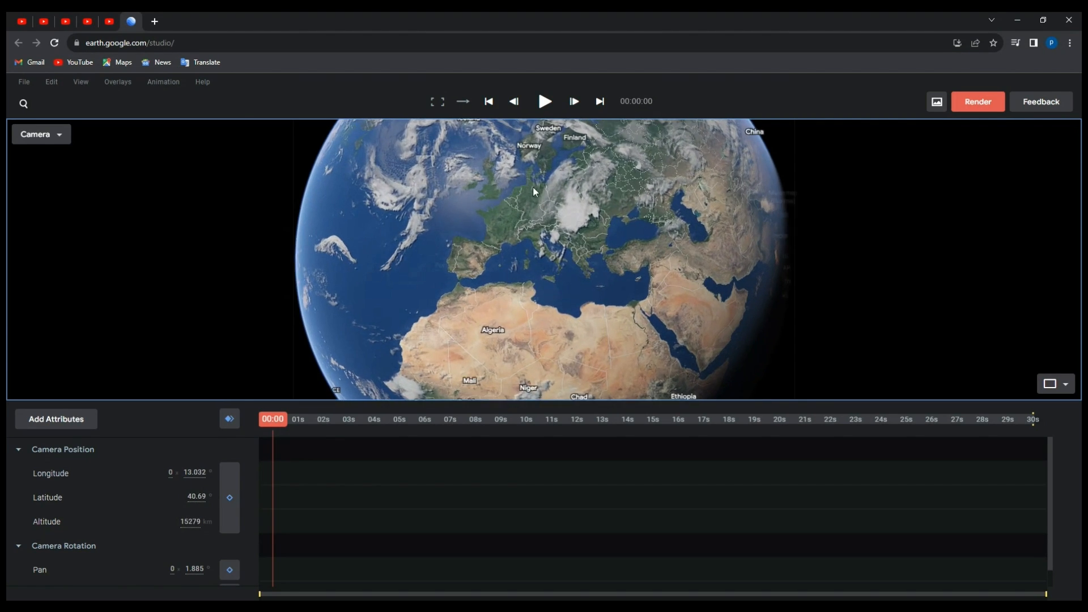
pyautogui.scroll(2, 534, 191)
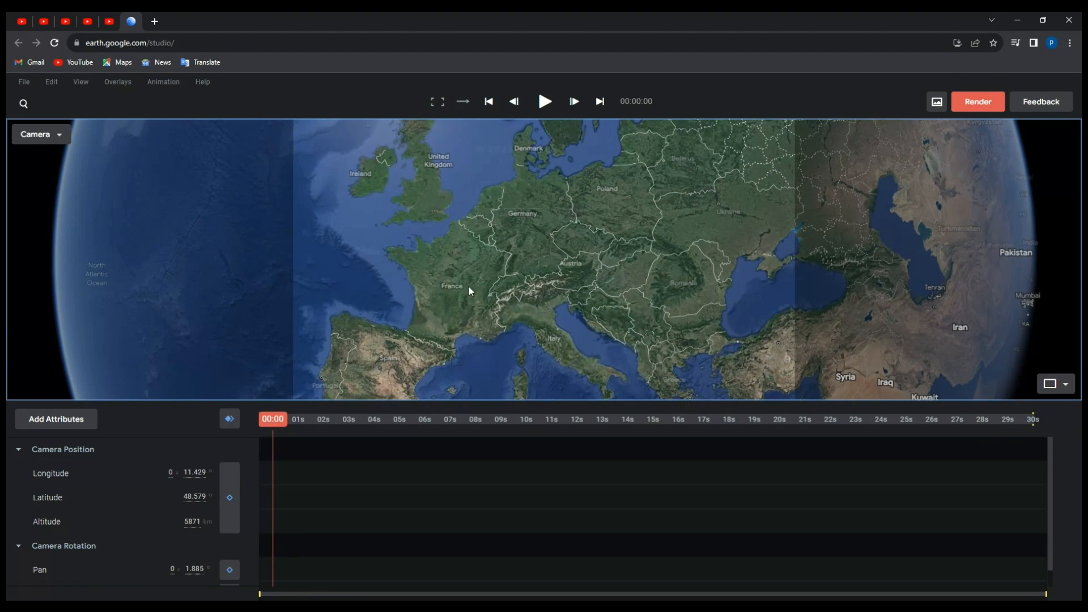
pyautogui.scroll(2, 431, 296)
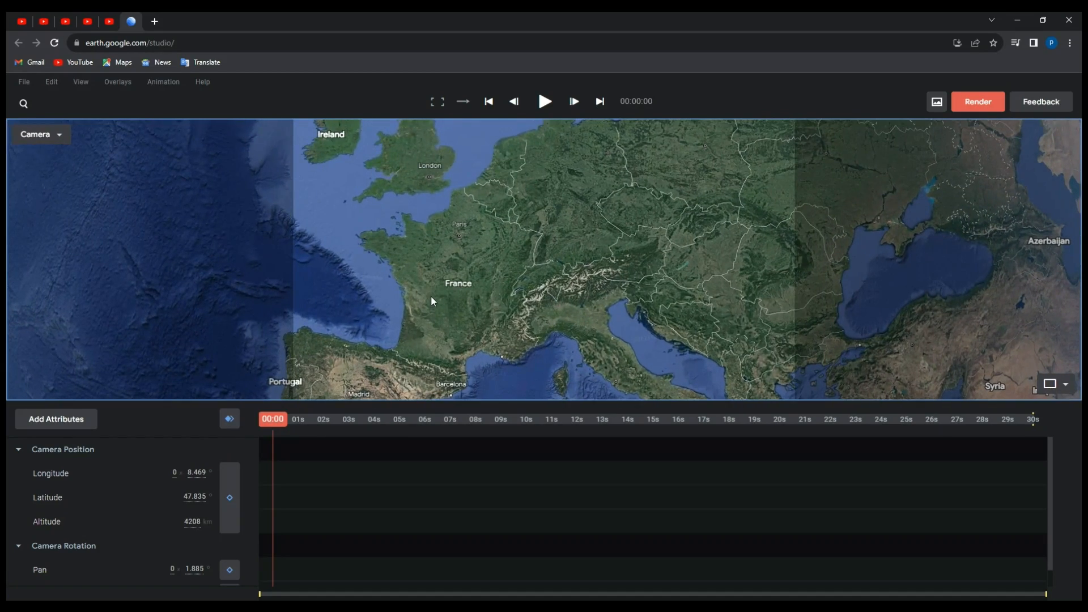
pyautogui.scroll(2, 431, 296)
pyautogui.scroll(3, 508, 277)
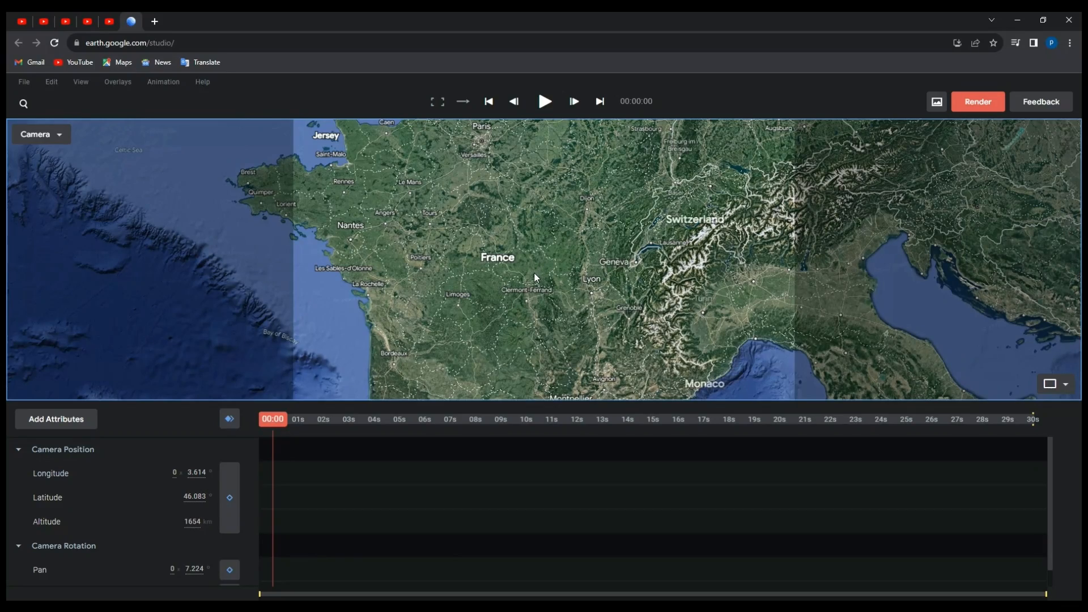
# Centre the camera on central France and bring it down to an altitude of about 490 km.
pyautogui.moveTo(539, 291); pyautogui.dragTo(466, 213)
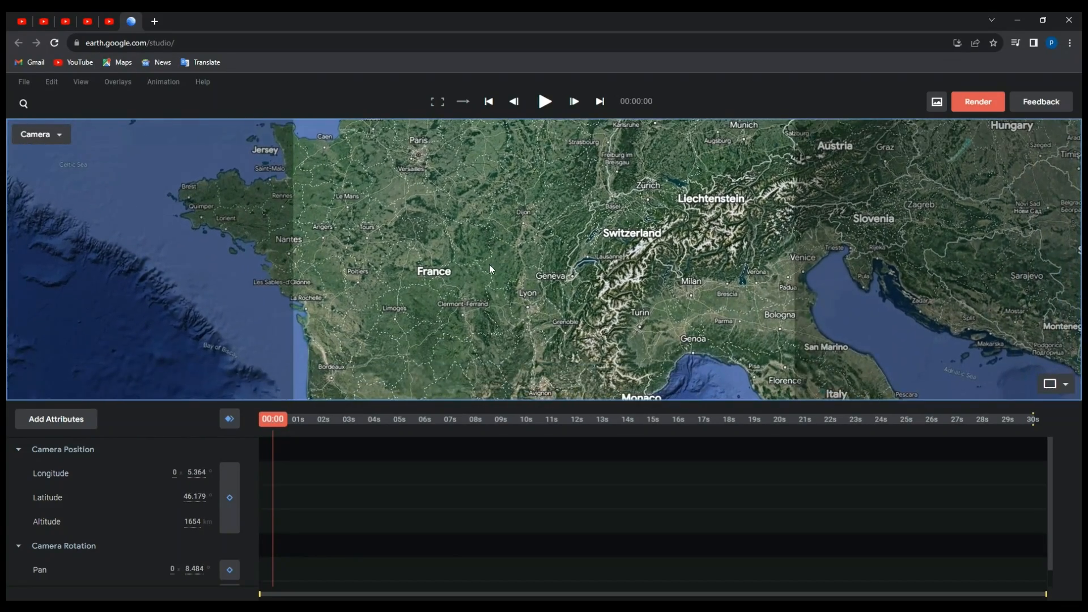
pyautogui.moveTo(491, 263); pyautogui.dragTo(552, 321)
pyautogui.scroll(2, 552, 322)
pyautogui.scroll(2, 552, 320)
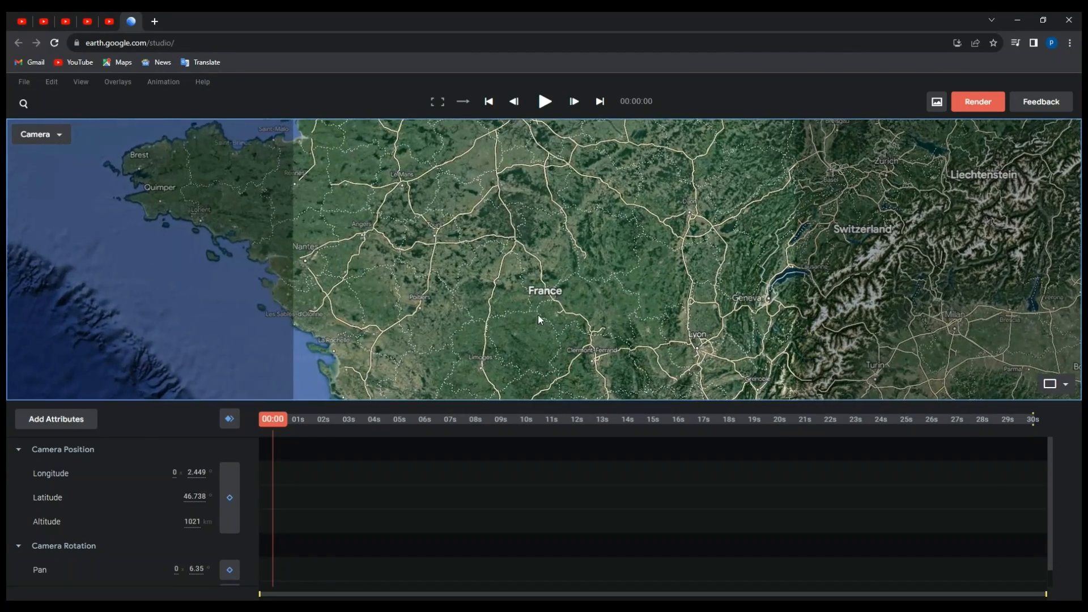
pyautogui.scroll(2, 547, 299)
pyautogui.scroll(2, 547, 299)
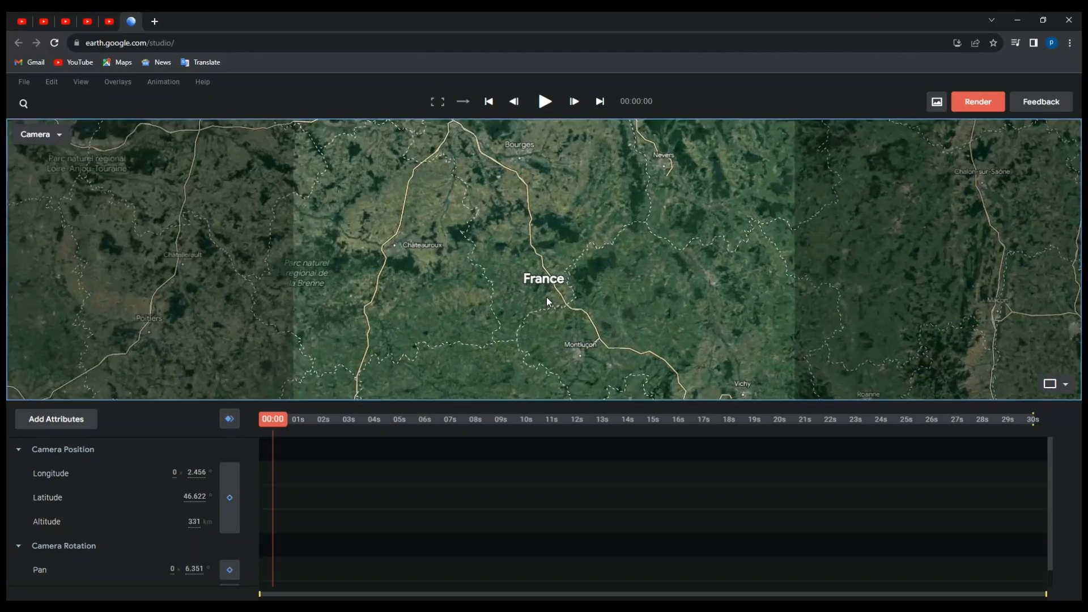
pyautogui.scroll(-1, 546, 297)
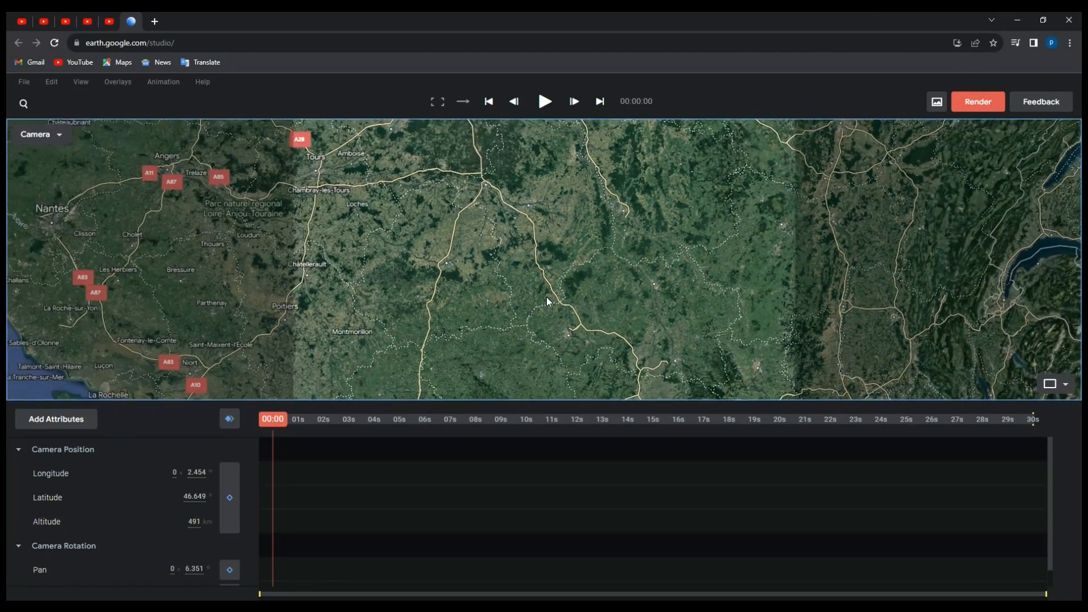
# Bring the camera down over the farmland west of Bourges to an altitude of about 7,500 m.
pyautogui.scroll(10, 499, 215)
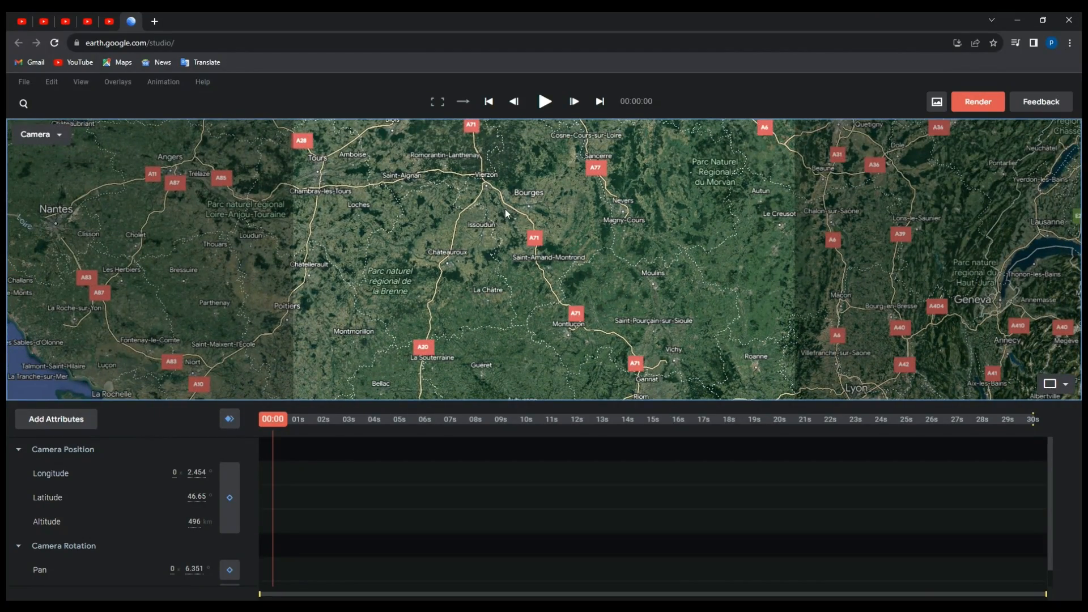
pyautogui.scroll(5, 468, 222)
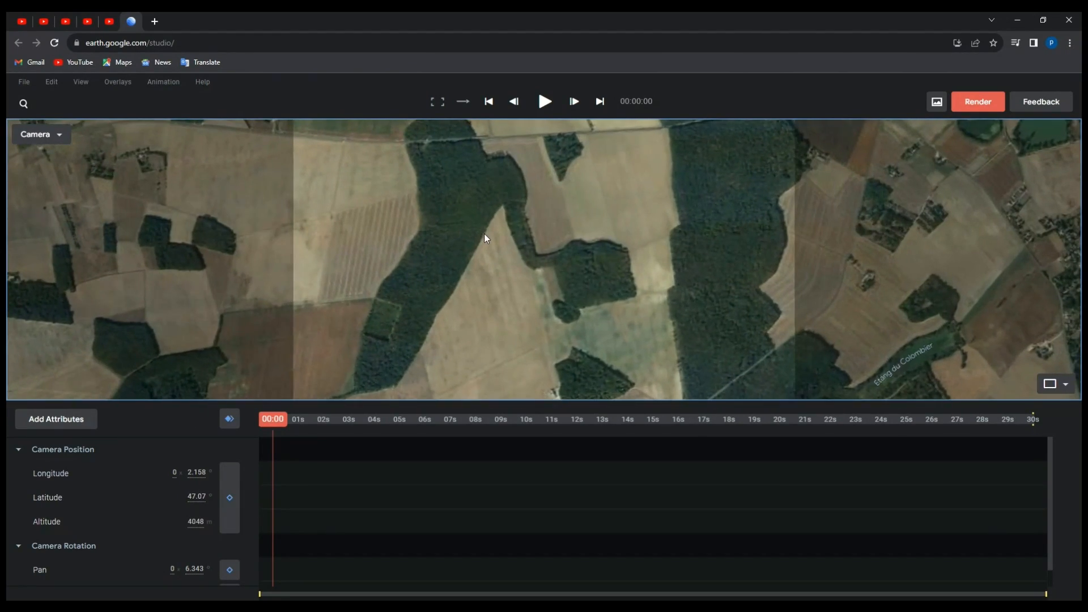
pyautogui.scroll(-2, 484, 234)
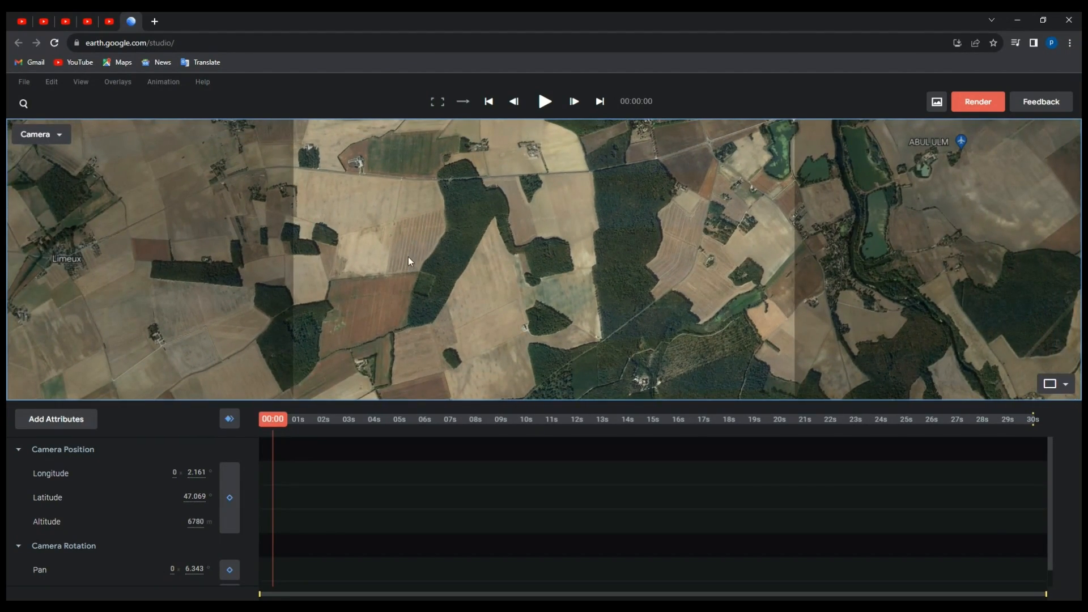
pyautogui.scroll(-3, 400, 264)
pyautogui.scroll(3, 400, 265)
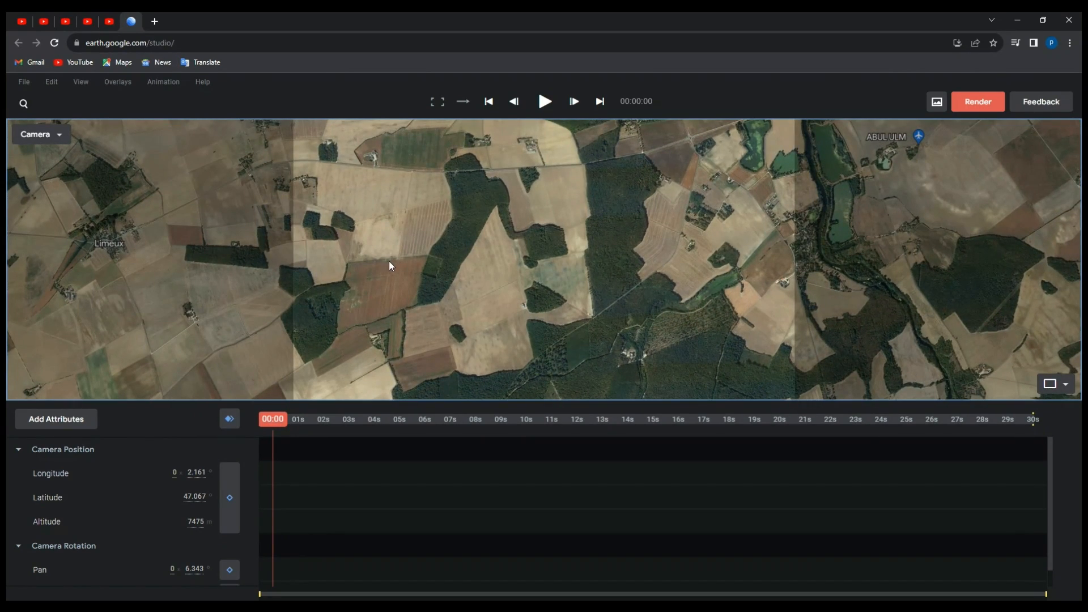
# Shift the camera west toward Limeux and lower it over the nearby fields to about 1,580 m.
pyautogui.moveTo(389, 261)
pyautogui.mouseDown(button='middle')
pyautogui.moveTo(450, 264)
pyautogui.moveTo(393, 280)
pyautogui.moveTo(368, 260)
pyautogui.mouseUp(button='middle')
pyautogui.moveTo(371, 260); pyautogui.dragTo(587, 252)
pyautogui.moveTo(444, 259); pyautogui.dragTo(515, 259)
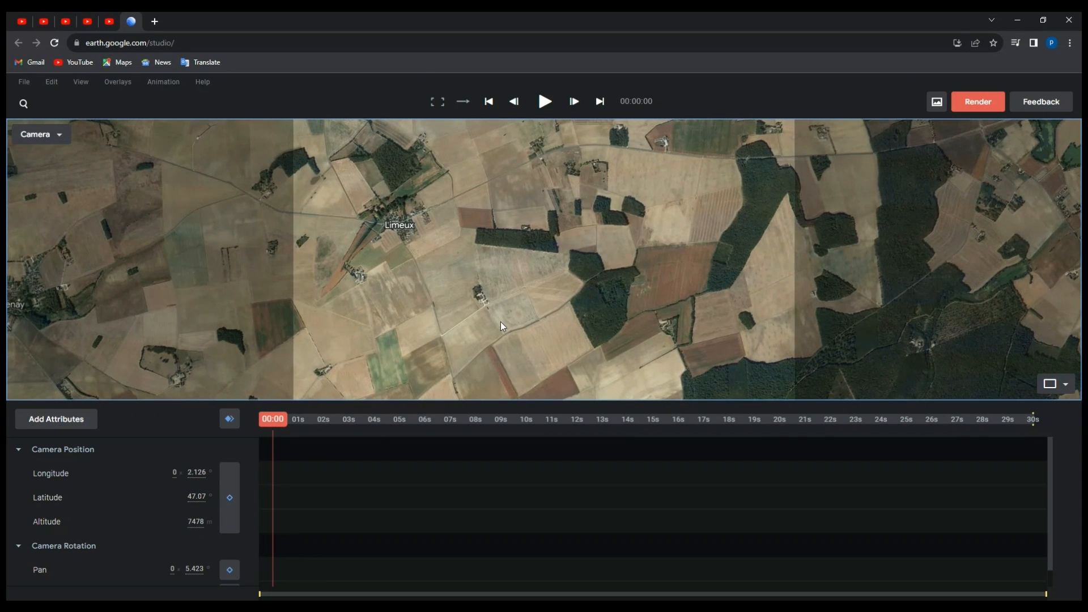
pyautogui.scroll(3, 501, 323)
pyautogui.scroll(5, 464, 339)
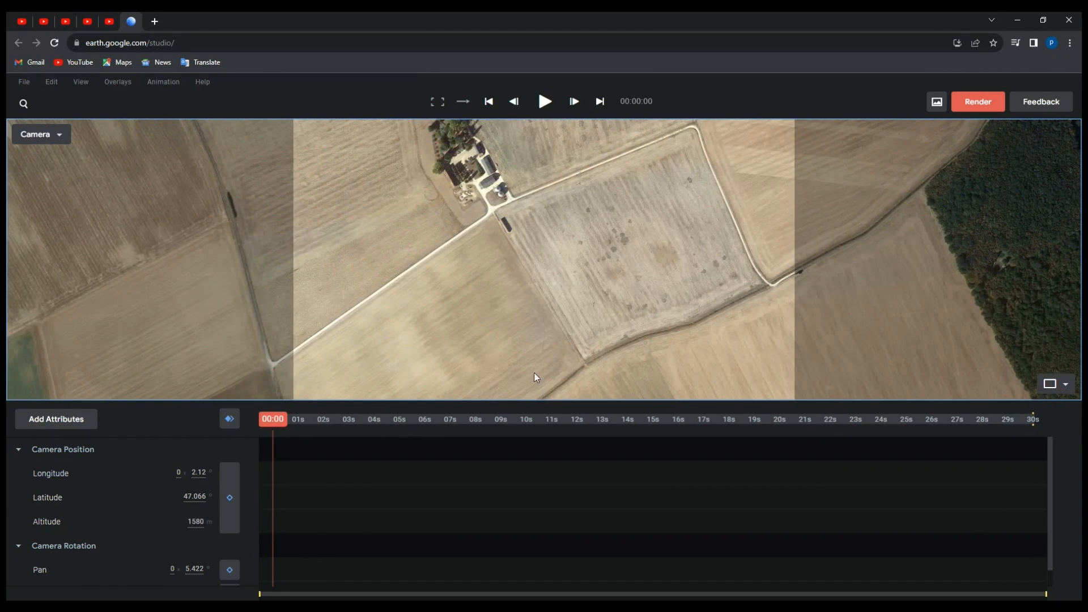
# Shift the camera north-west over the farmland and raise it to an altitude of about 4,040 m near Limeux.
pyautogui.moveTo(573, 204); pyautogui.dragTo(581, 263)
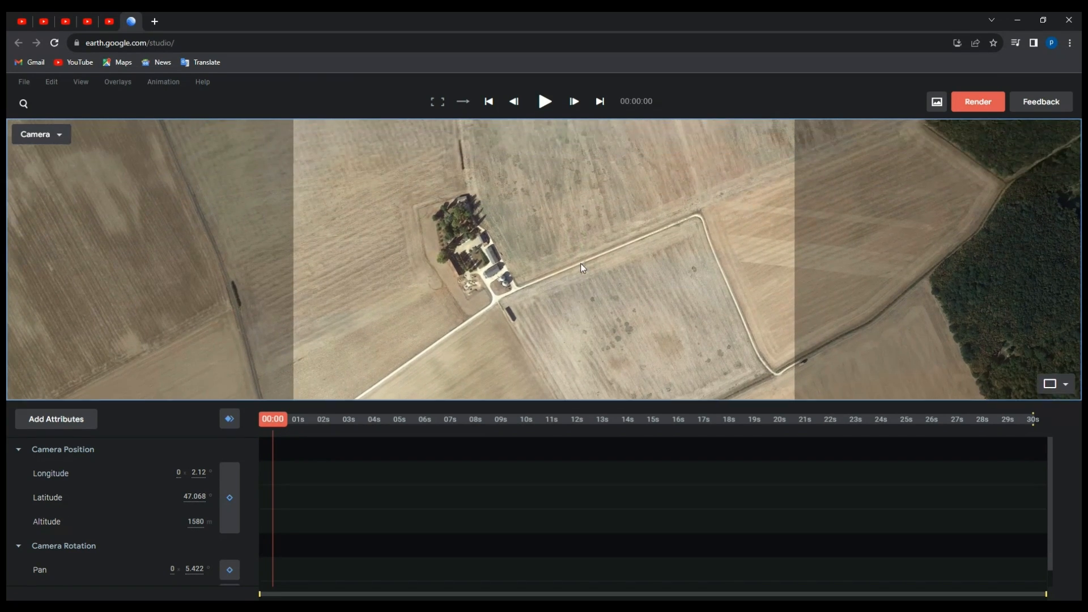
pyautogui.moveTo(575, 226); pyautogui.dragTo(626, 301)
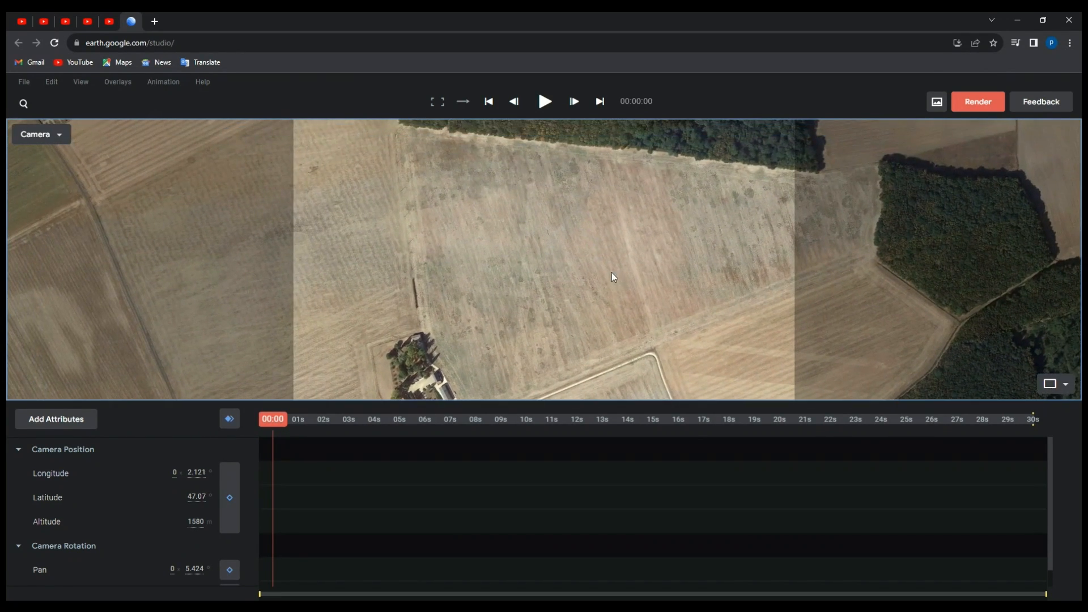
pyautogui.moveTo(487, 239); pyautogui.dragTo(529, 308)
pyautogui.moveTo(440, 287); pyautogui.dragTo(566, 235)
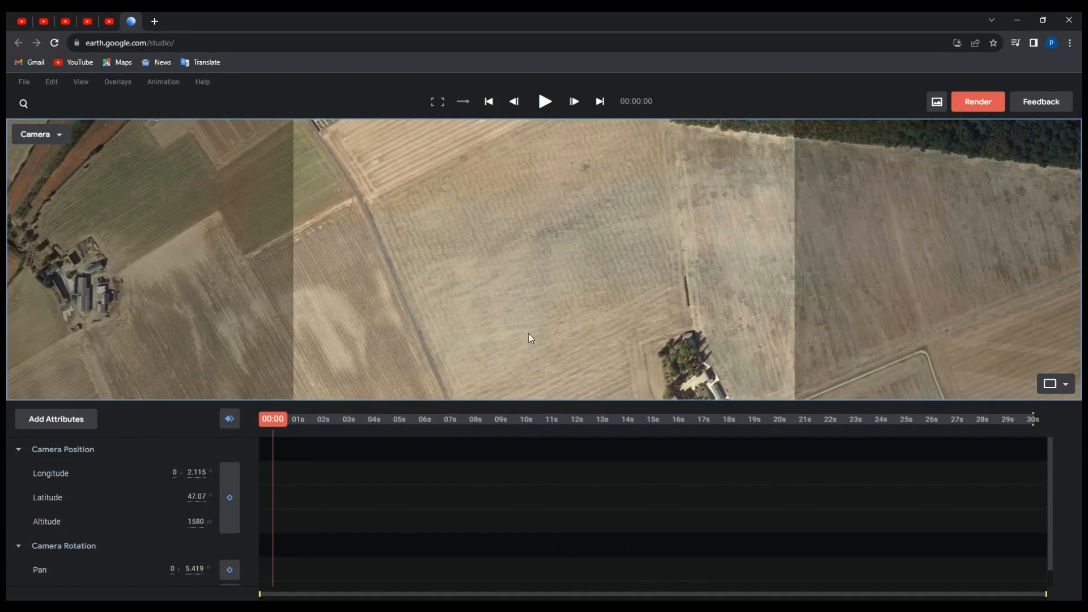
pyautogui.scroll(-5, 563, 300)
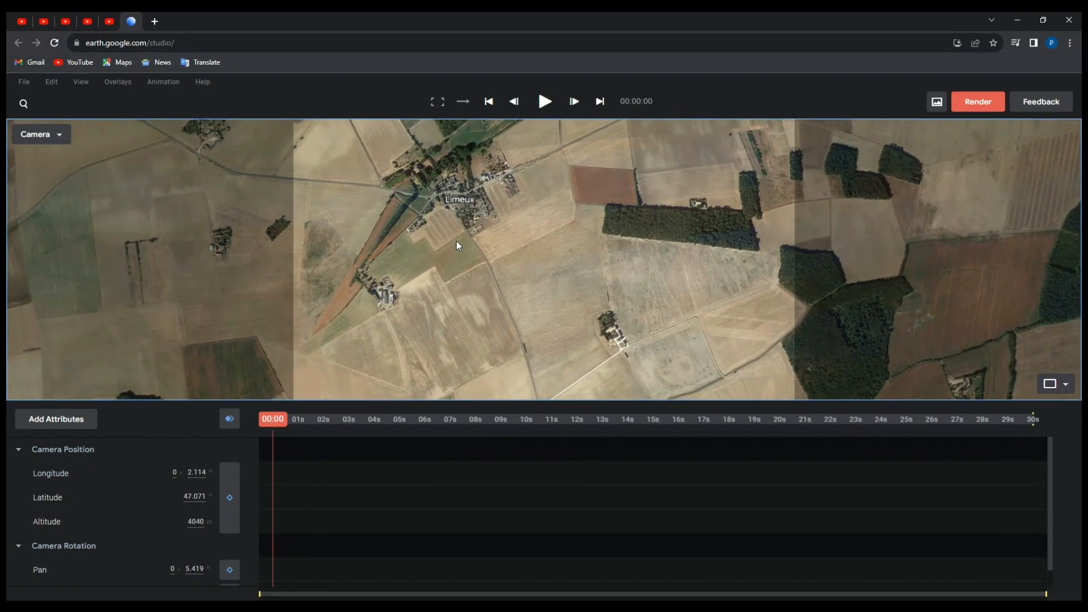
# Turn the camera to a pan of about 2.9° and shift it north-west over Limeux at an altitude of about 4,020 m.
pyautogui.keyDown('shift'); pyautogui.moveTo(485, 275); pyautogui.dragTo(501, 300); pyautogui.keyUp('shift')
pyautogui.moveTo(463, 271); pyautogui.dragTo(464, 288, button='middle')
pyautogui.moveTo(494, 183); pyautogui.dragTo(506, 246)
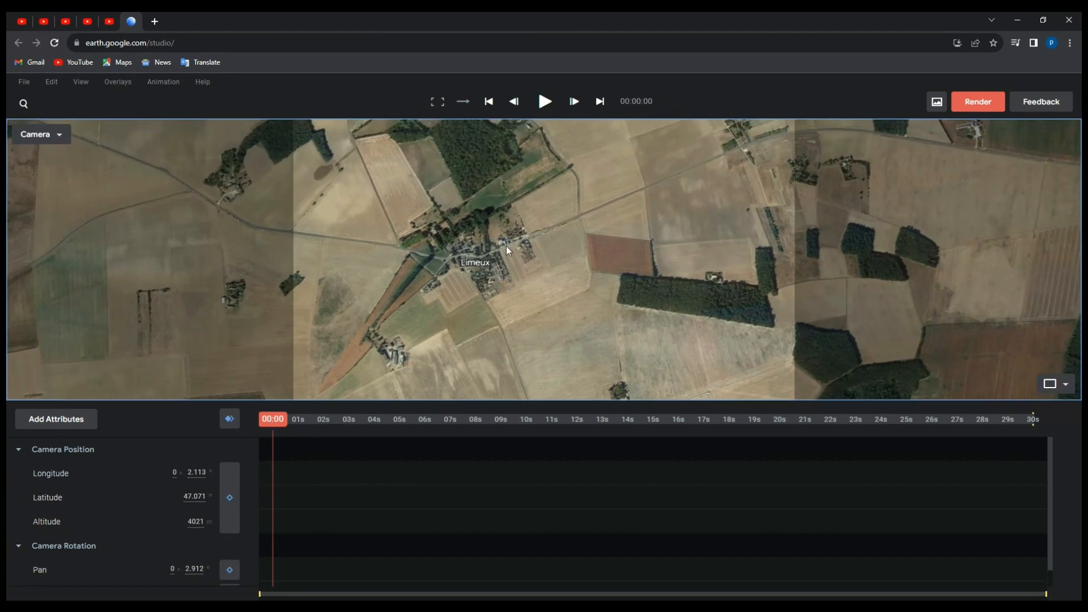
pyautogui.moveTo(495, 197); pyautogui.dragTo(533, 276)
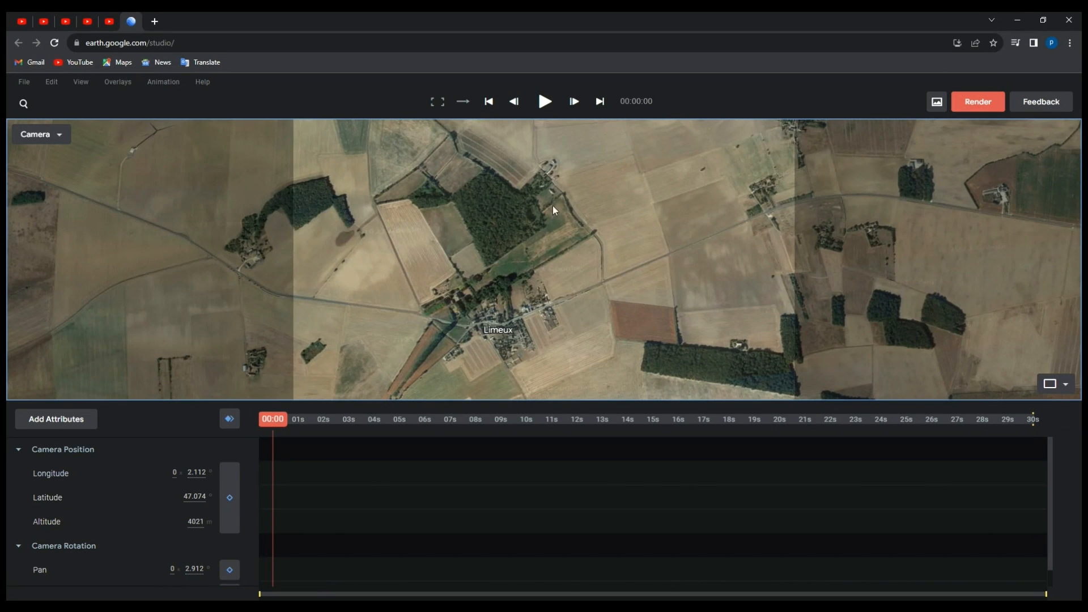
pyautogui.moveTo(566, 208); pyautogui.dragTo(620, 249)
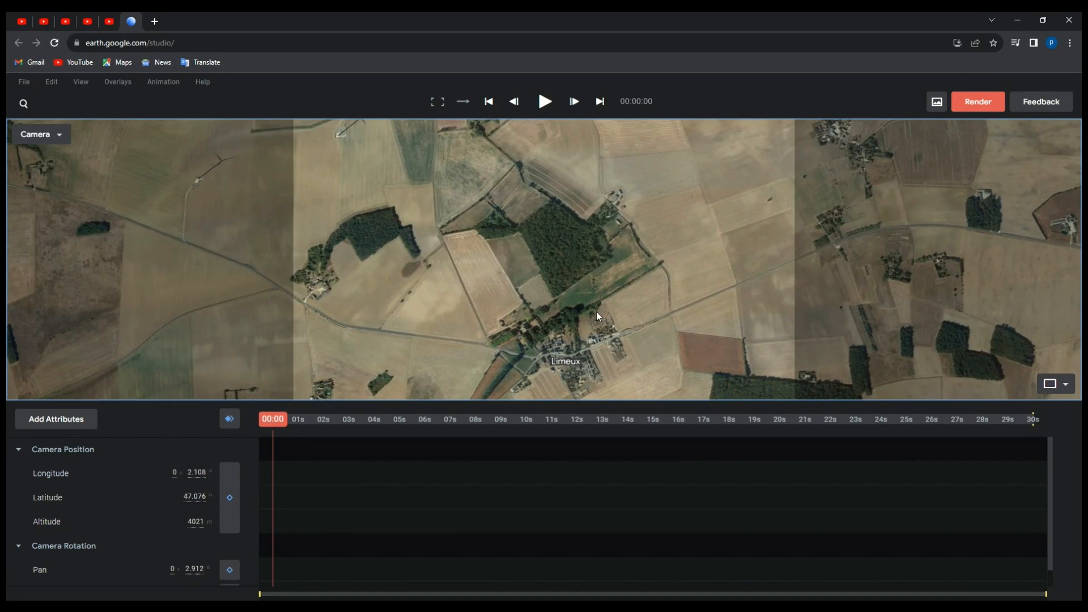
pyautogui.moveTo(596, 312); pyautogui.dragTo(587, 283)
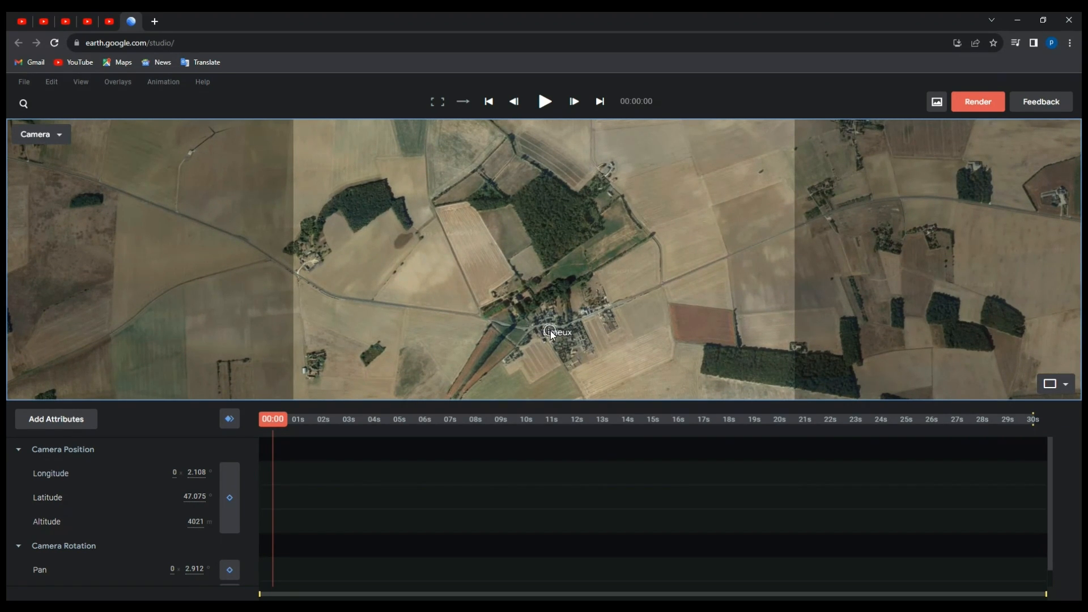
# Tilt the camera at Limeux toward the horizon and rotate it around the village to a pan of about 336°.
pyautogui.scroll(1, 550, 332)
pyautogui.moveTo(551, 326); pyautogui.dragTo(558, 209, button='middle')
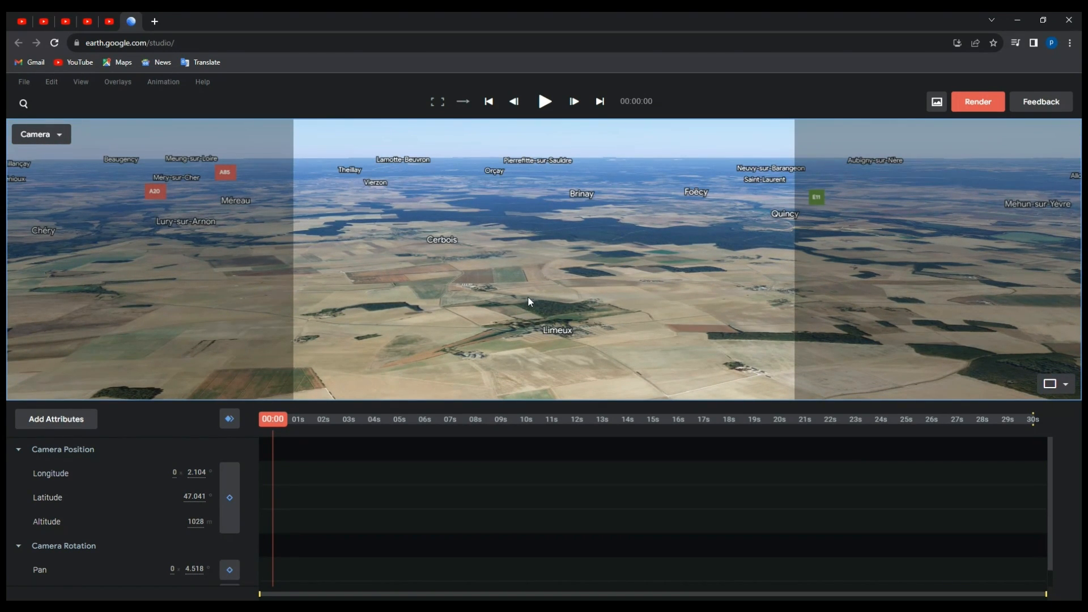
pyautogui.moveTo(529, 296); pyautogui.dragTo(440, 246, button='middle')
# Fly the tilted camera in toward the houses of Limeux, down to an altitude of about 239 m.
pyautogui.scroll(5, 469, 312)
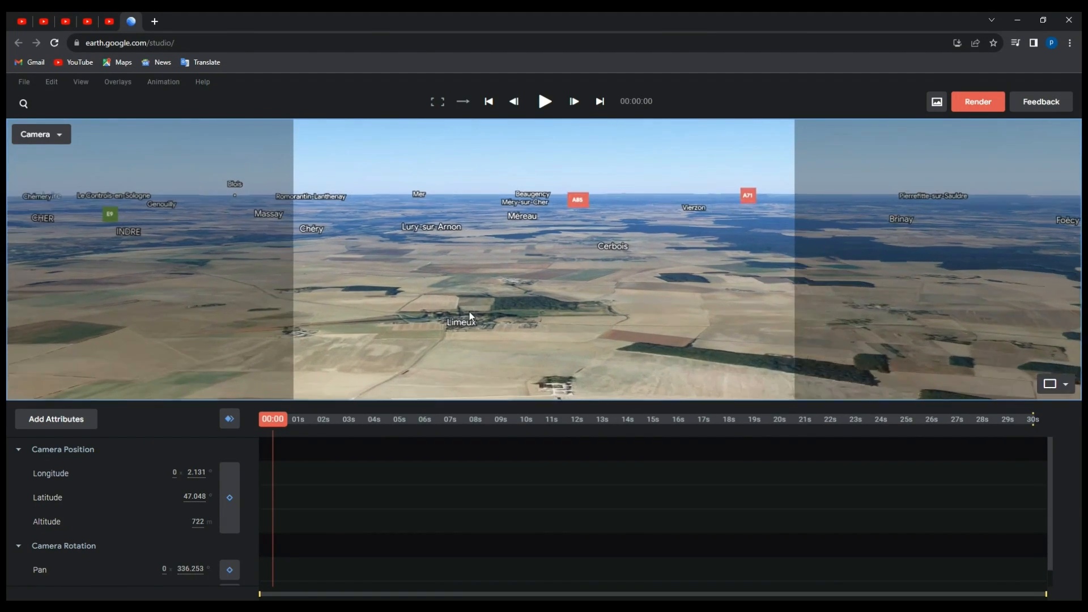
pyautogui.scroll(5, 469, 312)
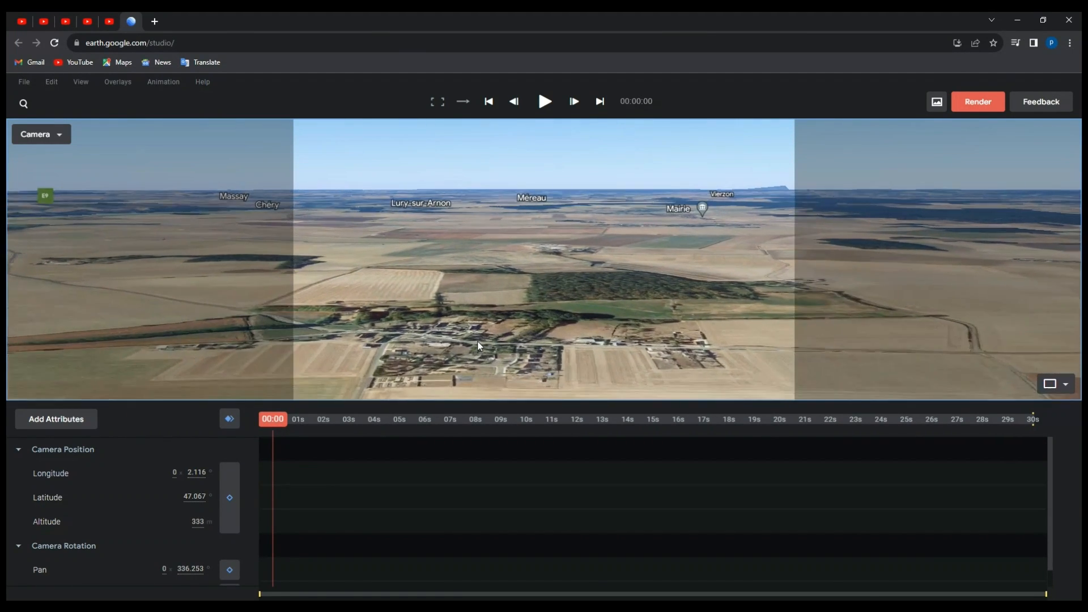
pyautogui.scroll(-4, 503, 319)
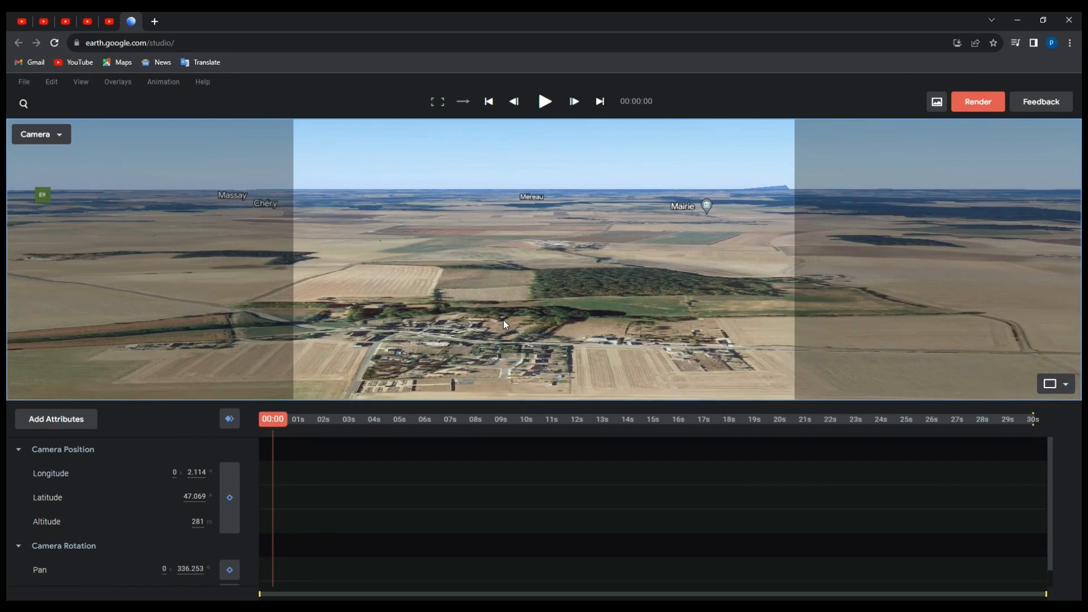
pyautogui.scroll(3, 515, 362)
pyautogui.scroll(2, 515, 362)
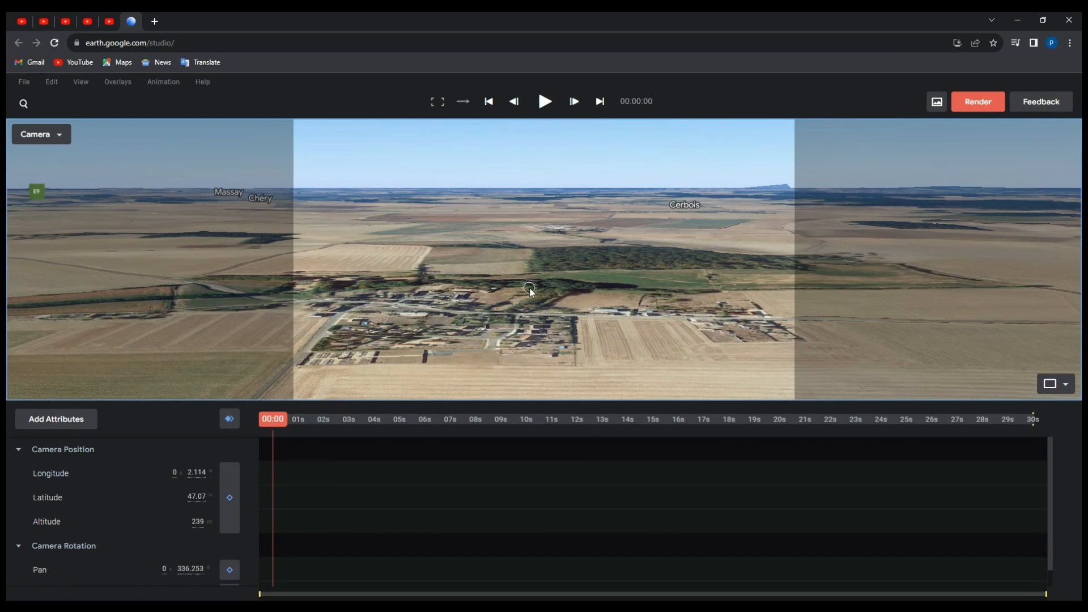
# Orbit the camera around Limeux to a pan of about 124° and move in to an altitude of about 162 m.
pyautogui.keyDown('shift'); pyautogui.moveTo(531, 291); pyautogui.dragTo(826, 245); pyautogui.keyUp('shift')
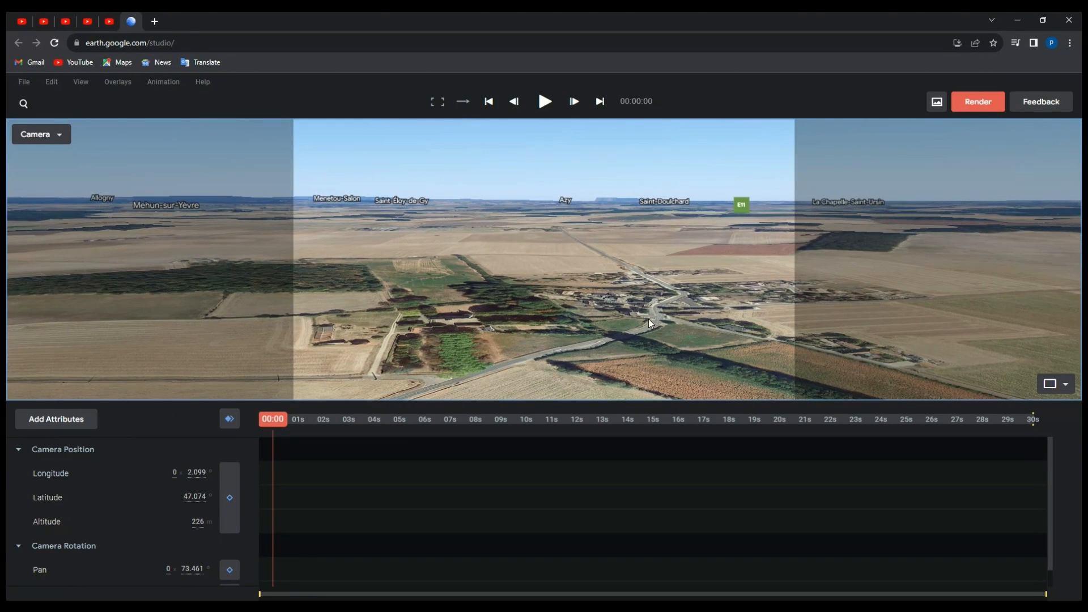
pyautogui.keyDown('shift'); pyautogui.moveTo(661, 307); pyautogui.dragTo(701, 304); pyautogui.keyUp('shift')
pyautogui.scroll(3, 664, 319)
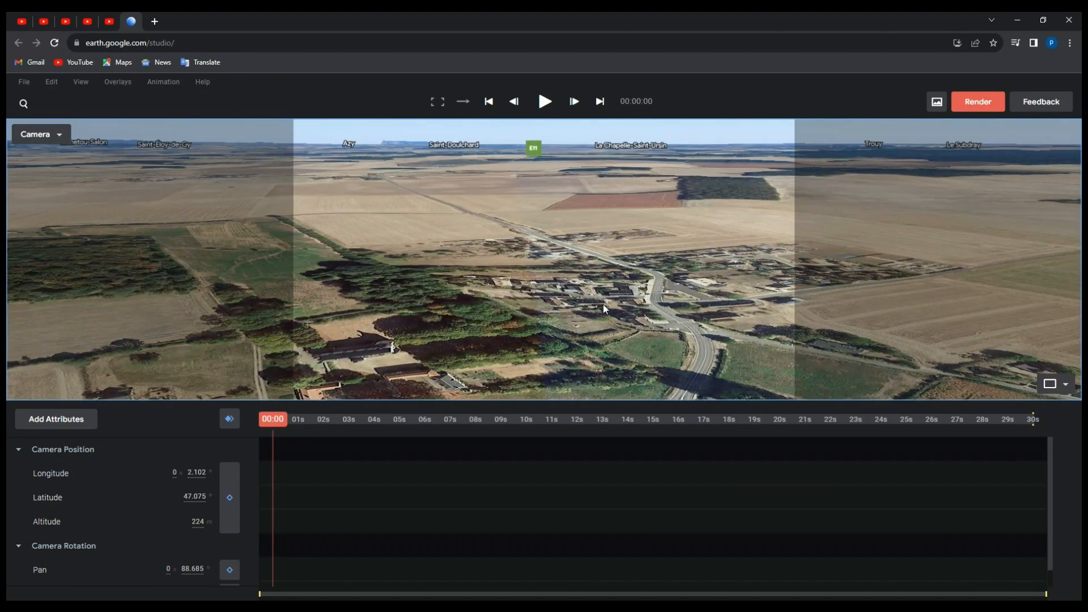
pyautogui.scroll(3, 603, 304)
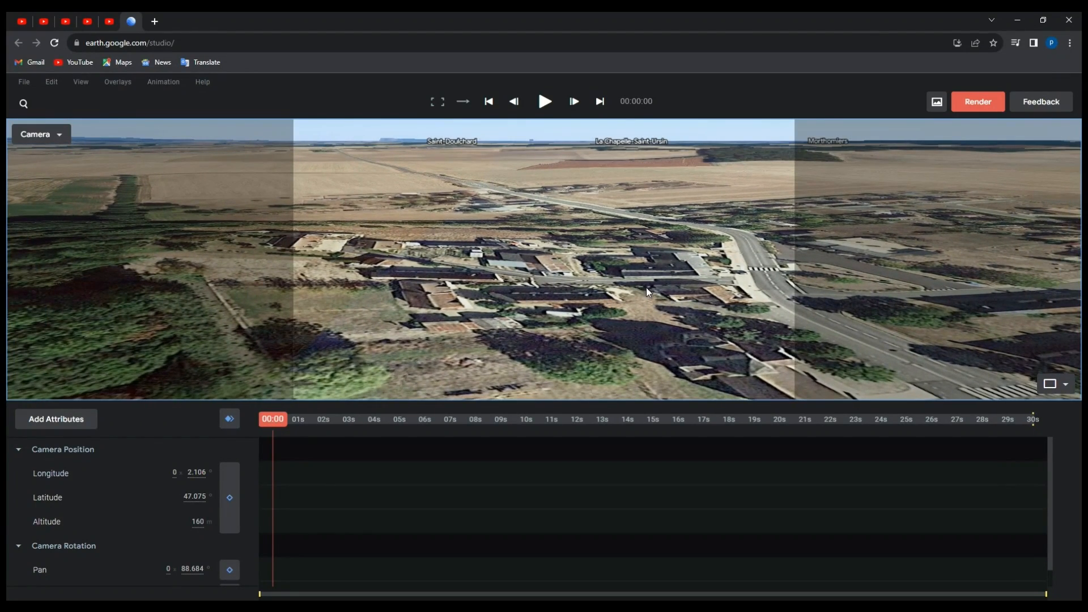
pyautogui.keyDown('shift'); pyautogui.moveTo(648, 292); pyautogui.dragTo(760, 275); pyautogui.keyUp('shift')
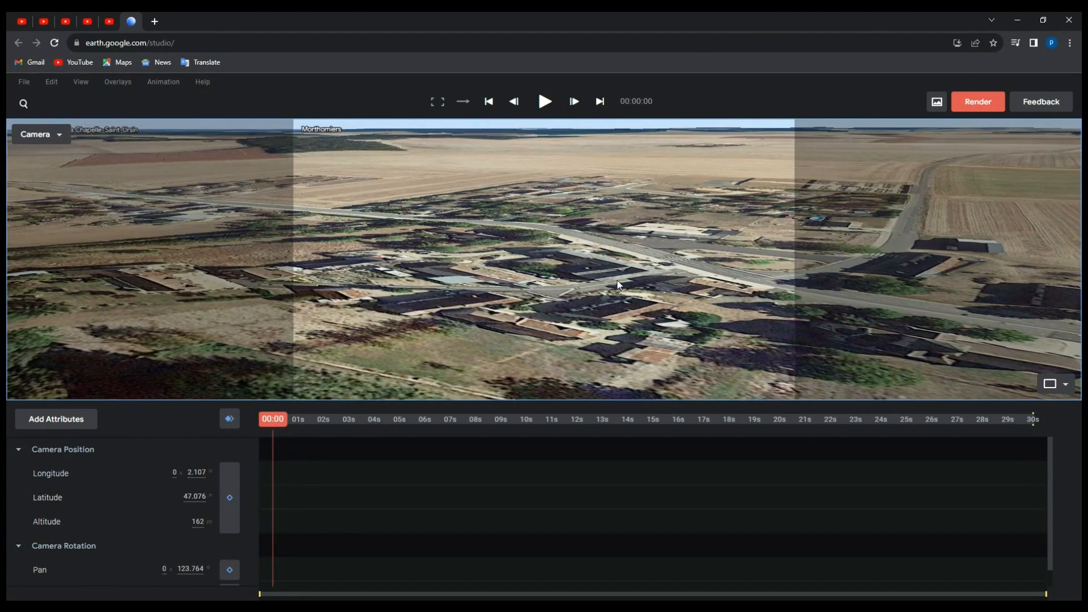
# Pull the tilted camera back from Limeux to an altitude of about 28 km over central France.
pyautogui.scroll(-3, 618, 284)
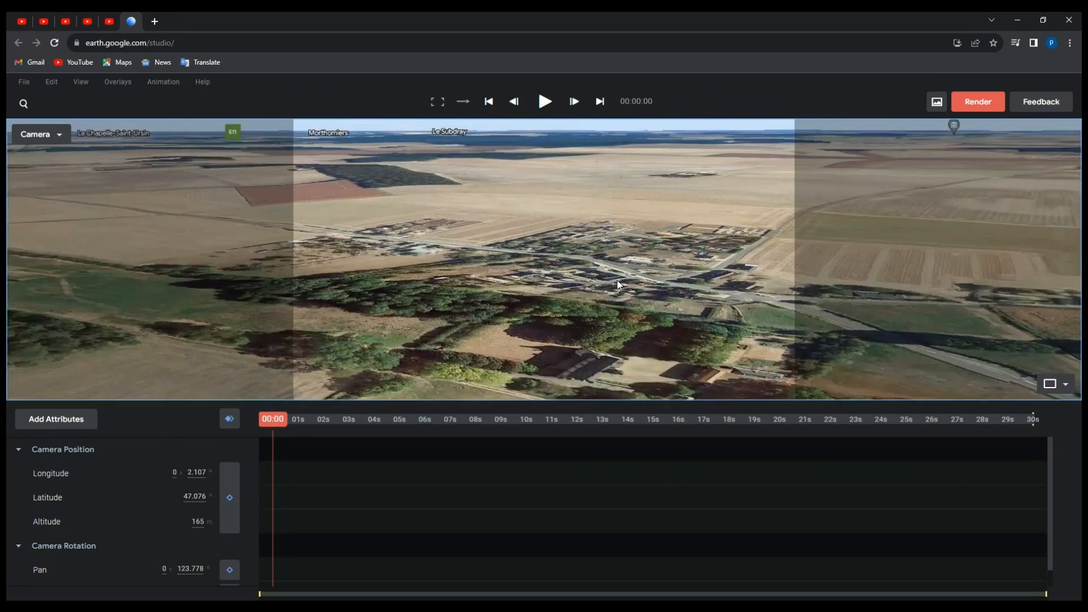
pyautogui.scroll(-5, 617, 282)
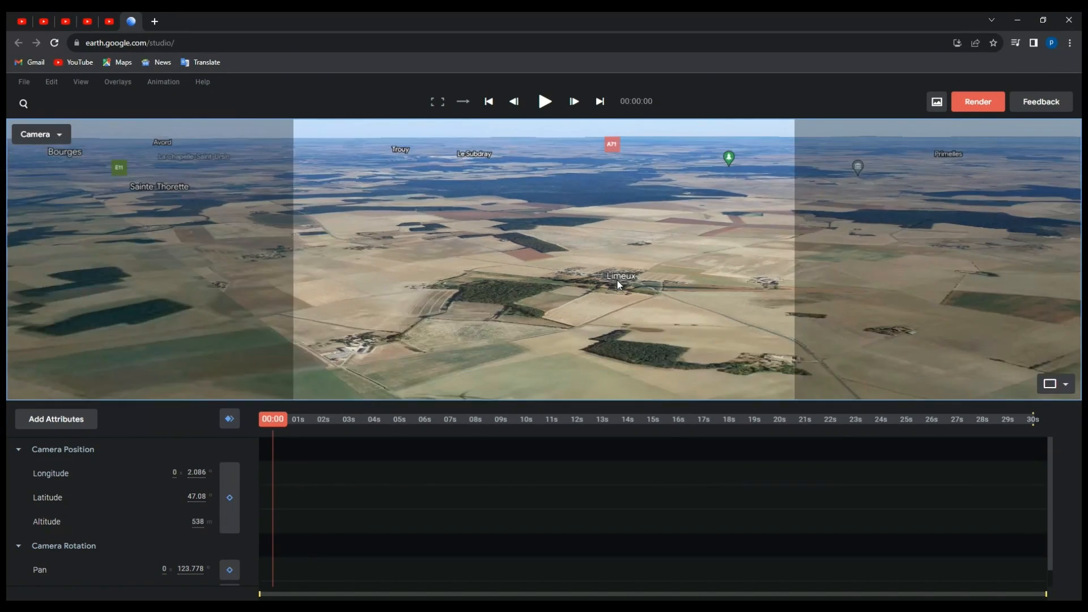
pyautogui.scroll(-6, 617, 281)
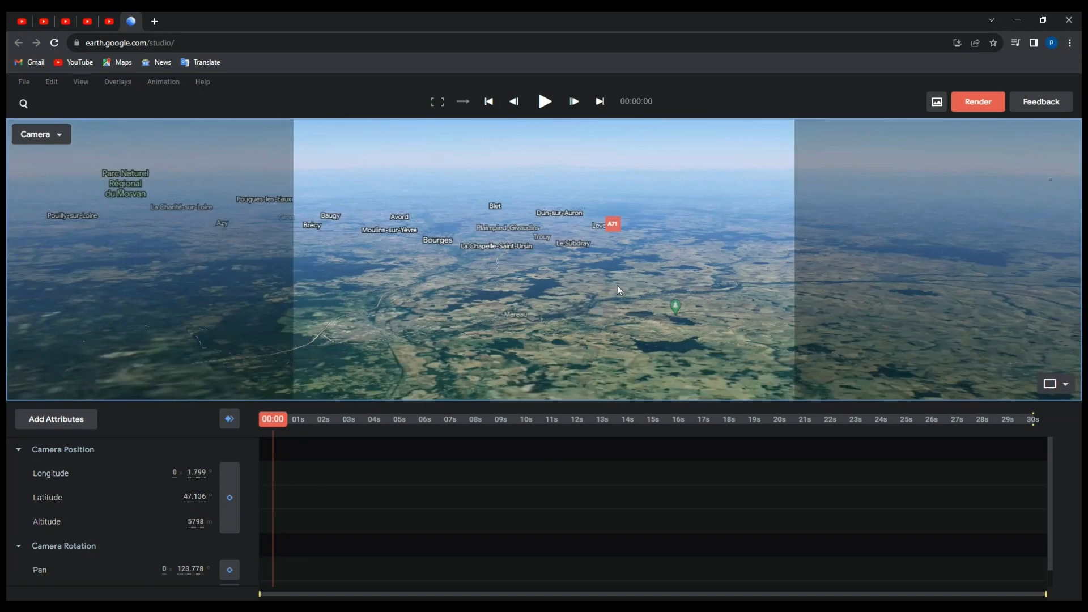
pyautogui.scroll(-2, 617, 285)
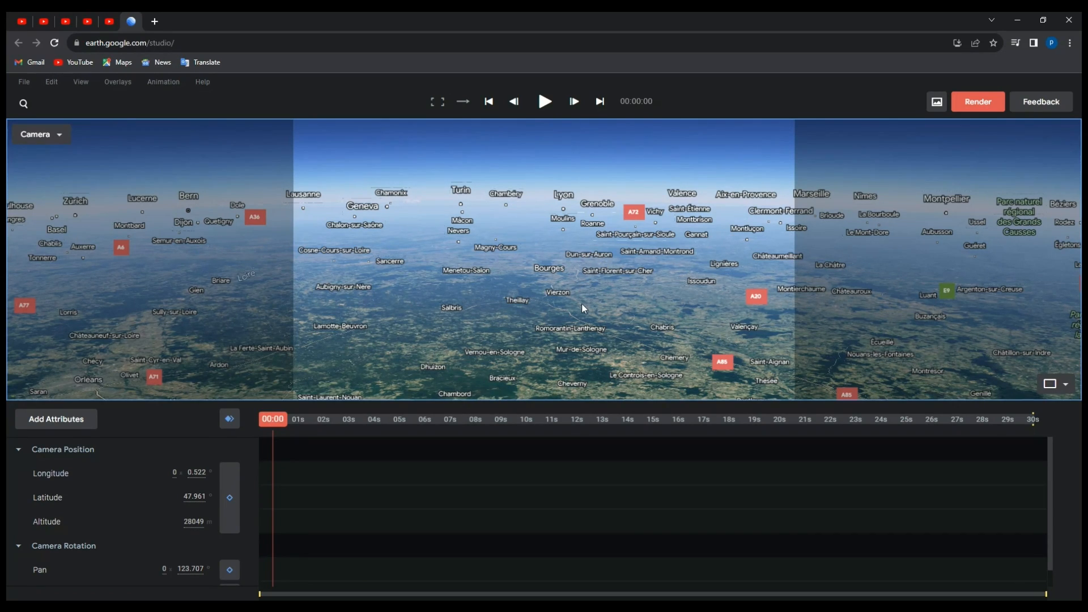
# Point the camera straight down over France and raise it to about 19,400 km above the globe.
pyautogui.moveTo(581, 304); pyautogui.dragTo(582, 400, button='middle')
pyautogui.scroll(-5, 591, 330)
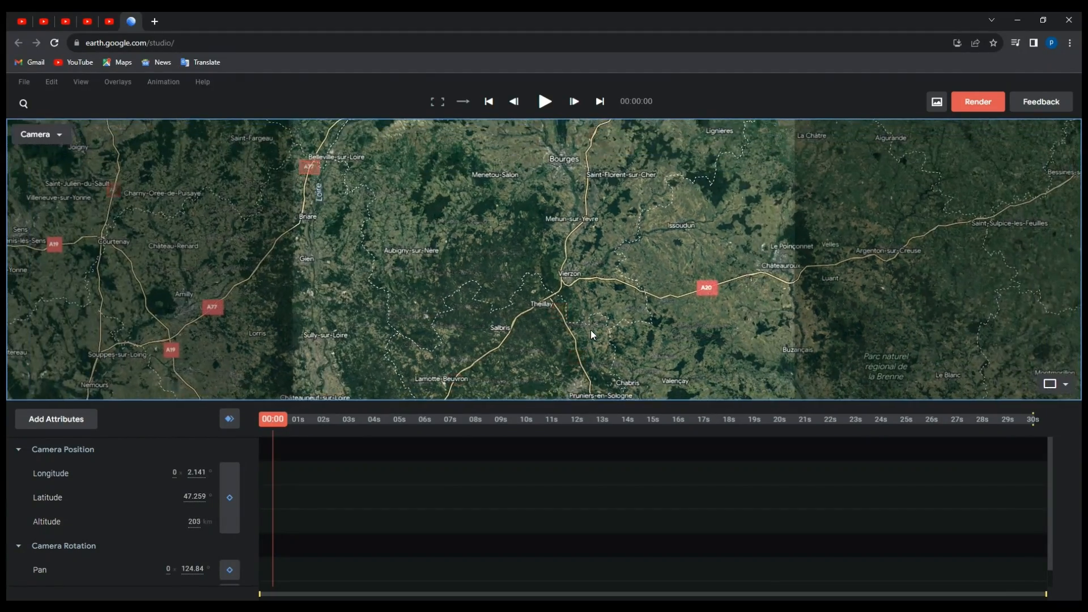
pyautogui.scroll(-10, 591, 321)
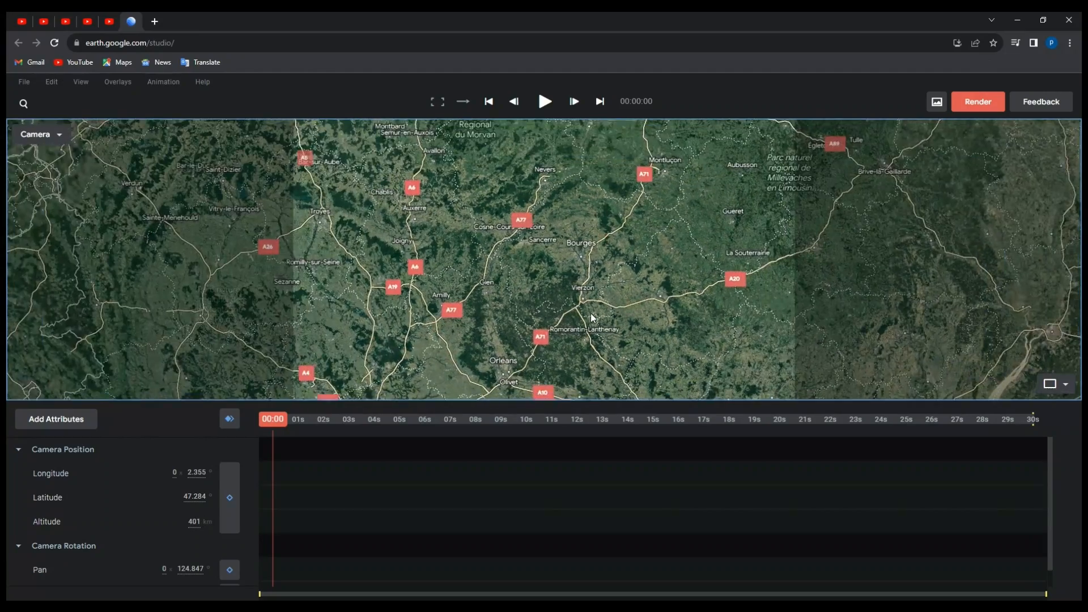
pyautogui.scroll(-10, 591, 313)
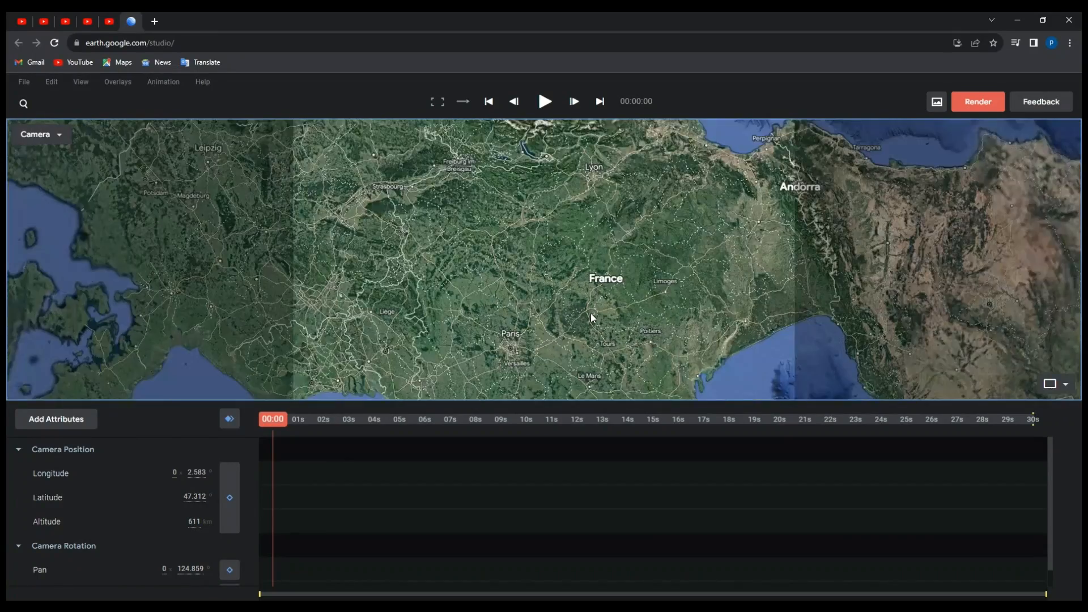
pyautogui.scroll(-12, 590, 313)
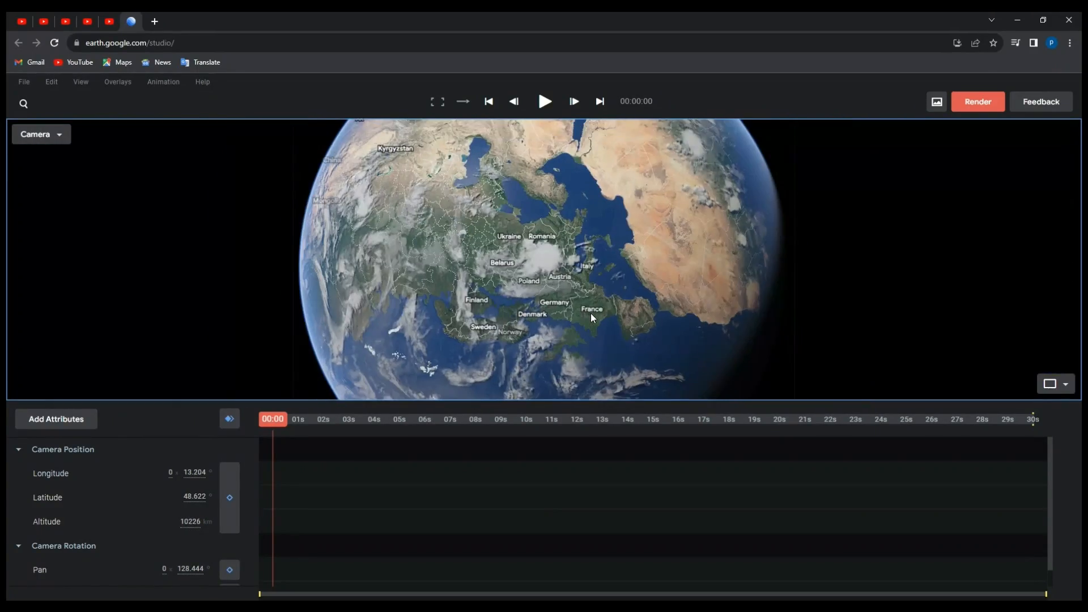
pyautogui.scroll(-3, 590, 313)
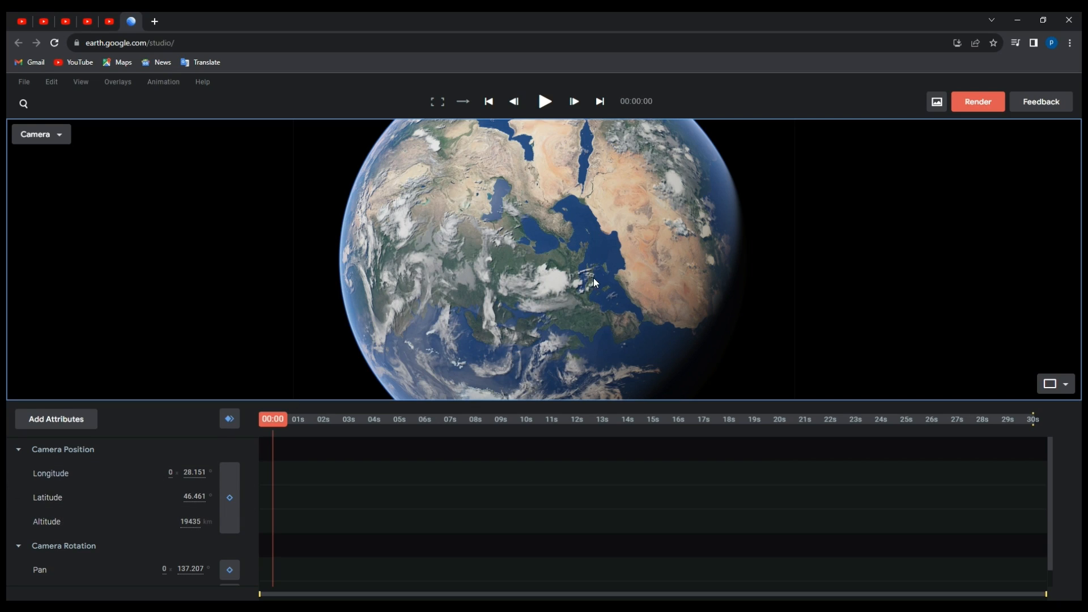
# Lower the camera over Ukraine to the forest near Mykhalyn, down to an altitude of about 317 m.
pyautogui.scroll(6, 594, 278)
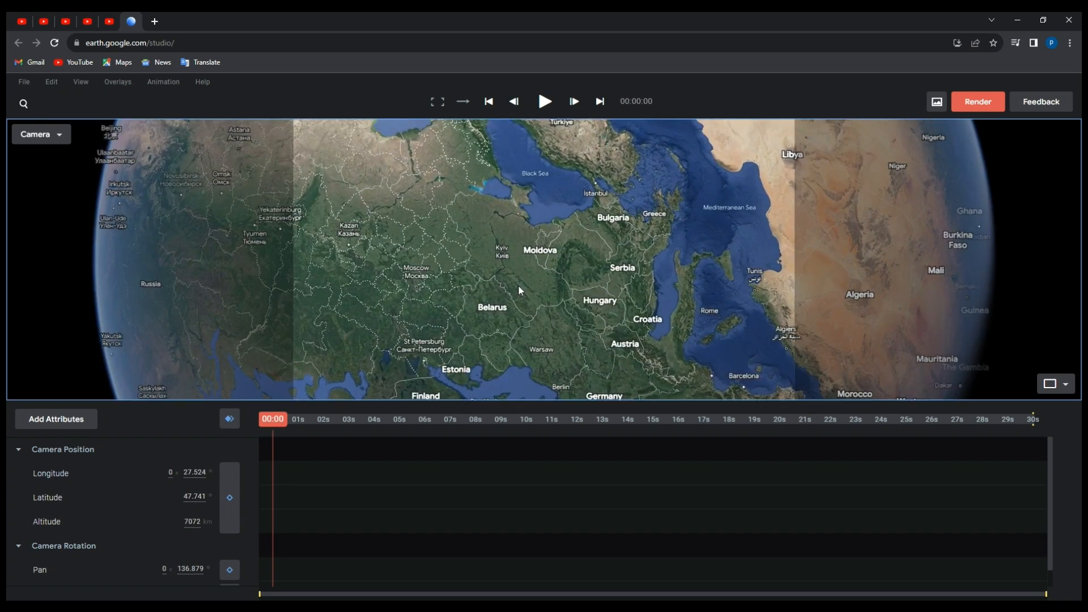
pyautogui.scroll(4, 518, 286)
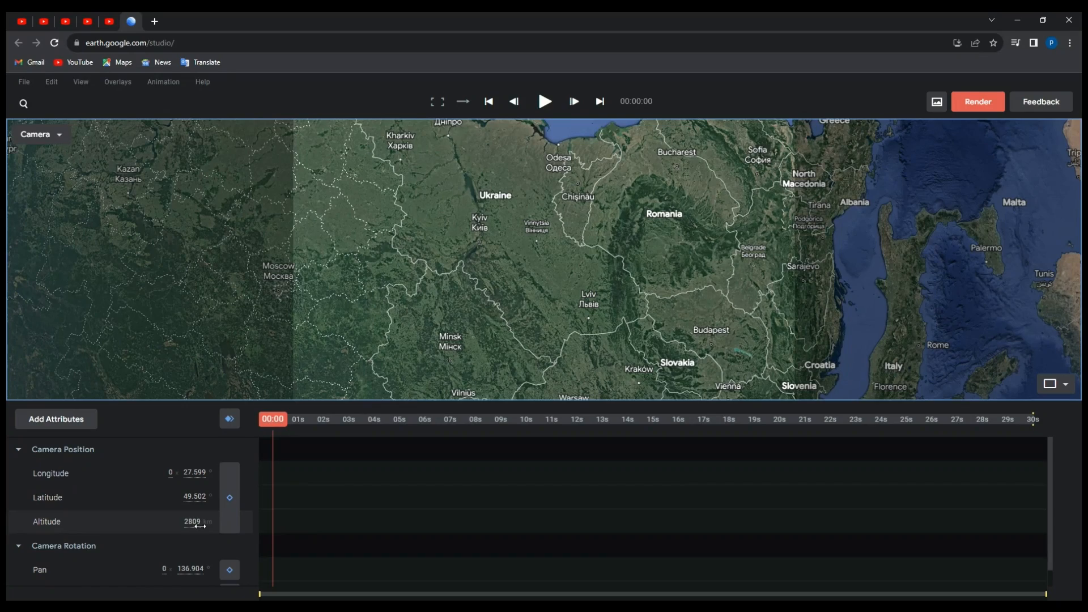
pyautogui.scroll(5, 519, 305)
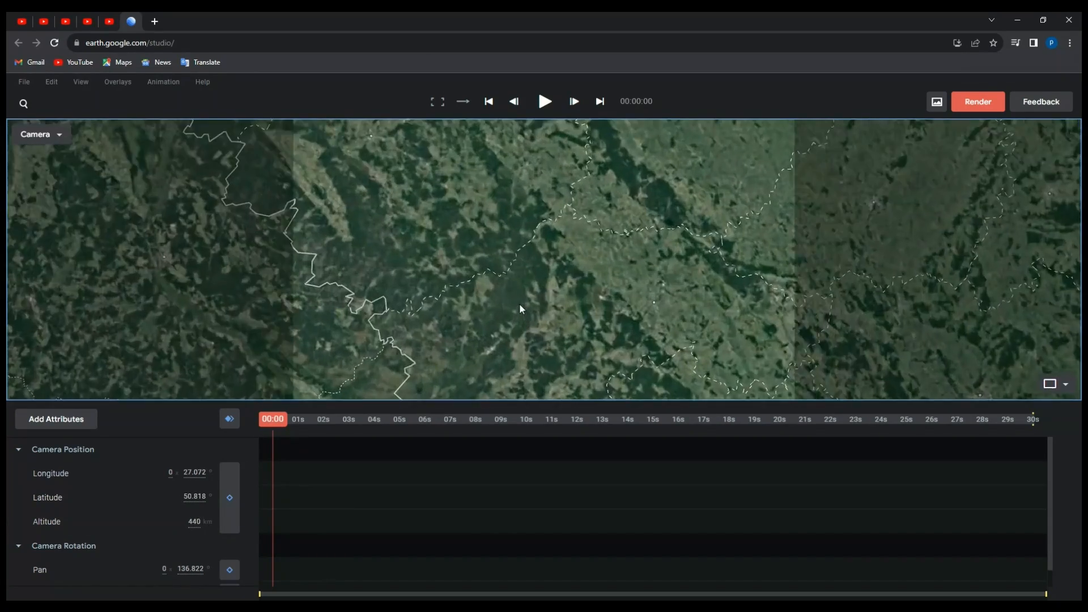
pyautogui.scroll(6, 520, 305)
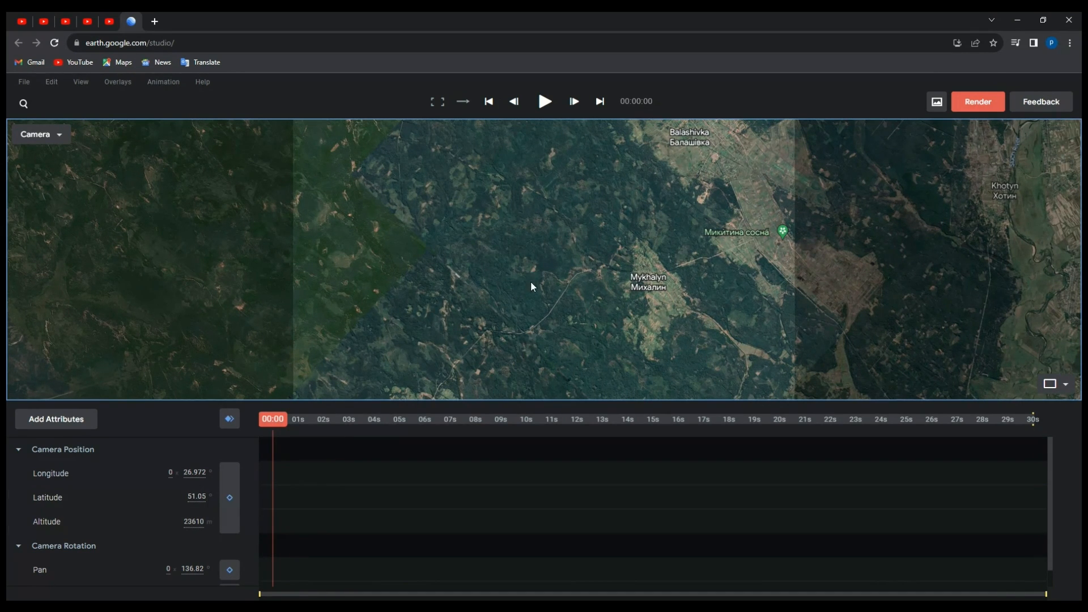
pyautogui.scroll(10, 529, 294)
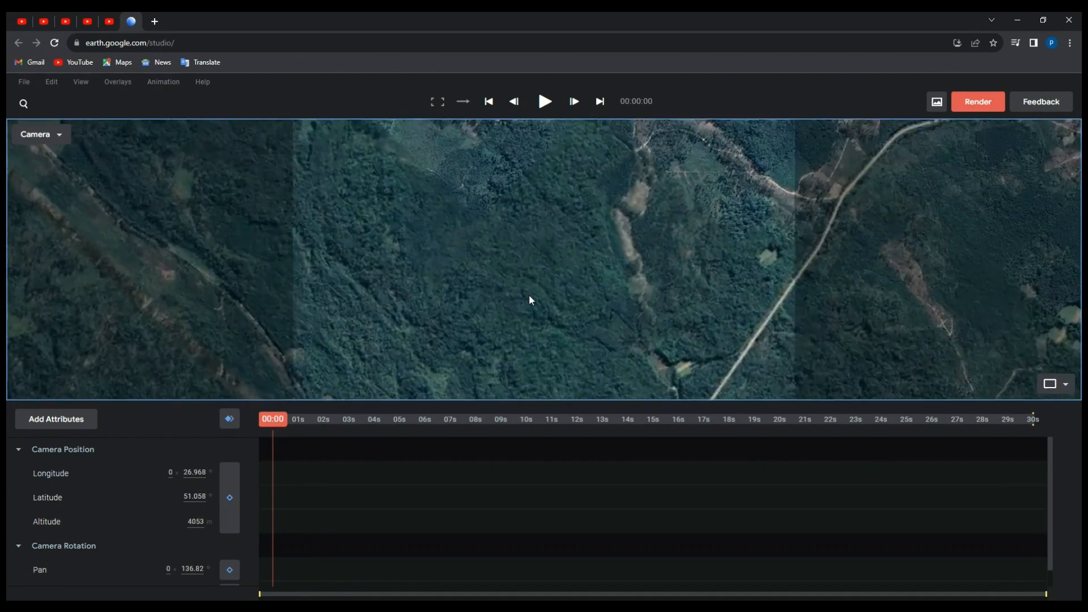
pyautogui.scroll(8, 529, 294)
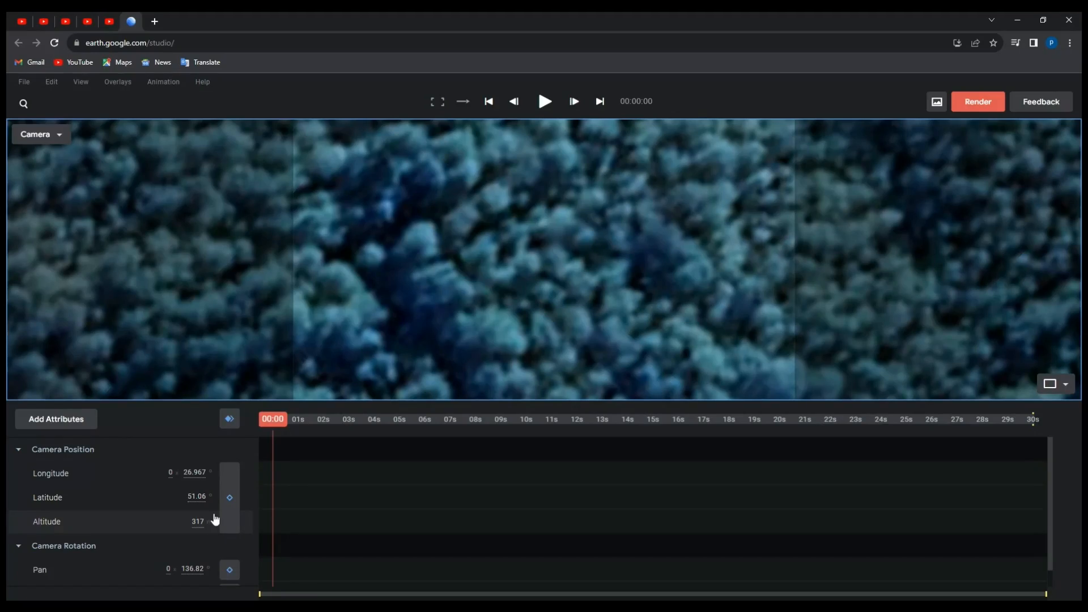
# Raise the camera from the forest until the entire globe is in frame, at an altitude of about 40,300 km.
pyautogui.scroll(-8, 580, 339)
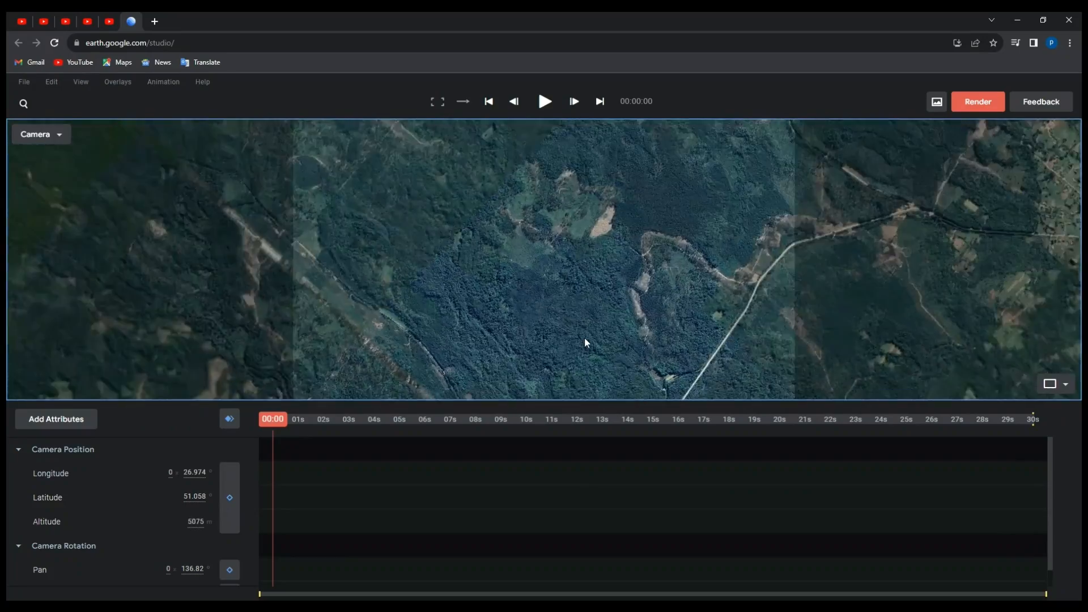
pyautogui.scroll(-10, 585, 340)
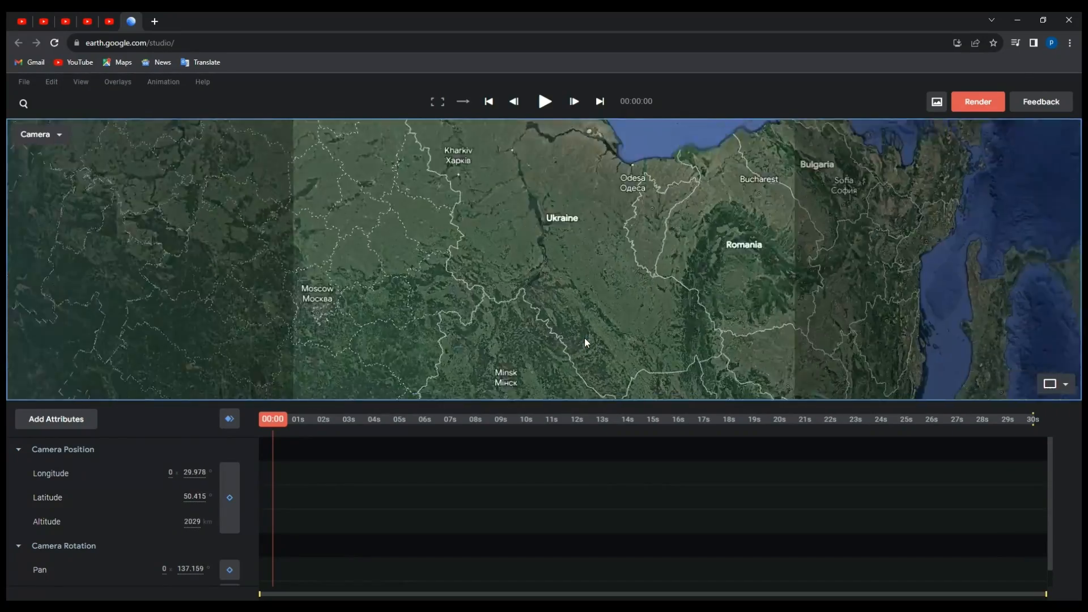
pyautogui.scroll(-6, 583, 338)
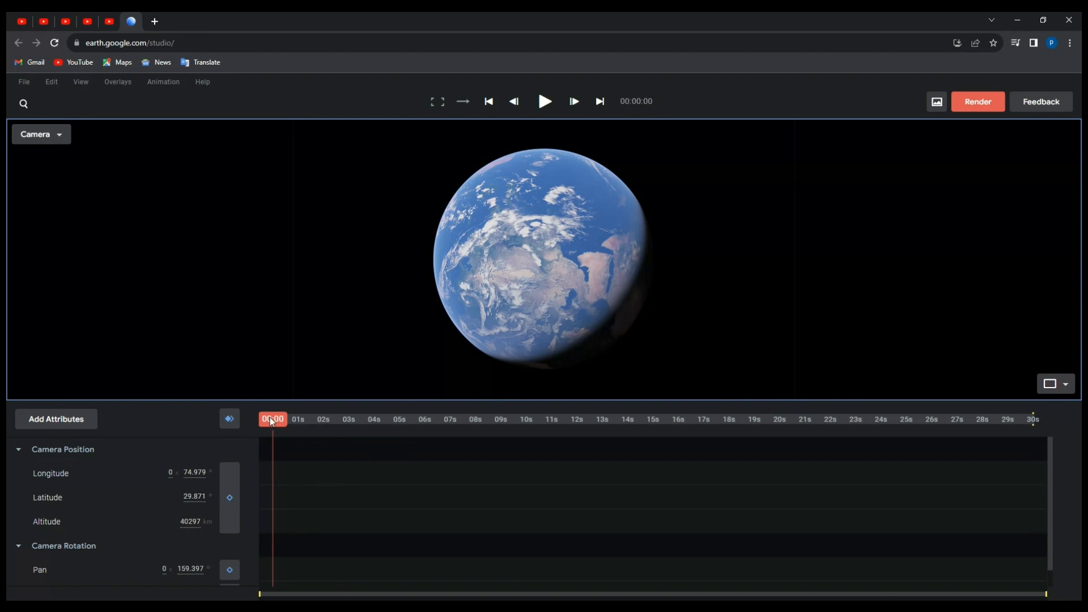
# Review the camera position and rotation attributes and the additional attributes that can be added, from Camera Target to Roll.
pyautogui.moveTo(271, 421); pyautogui.dragTo(172, 426)
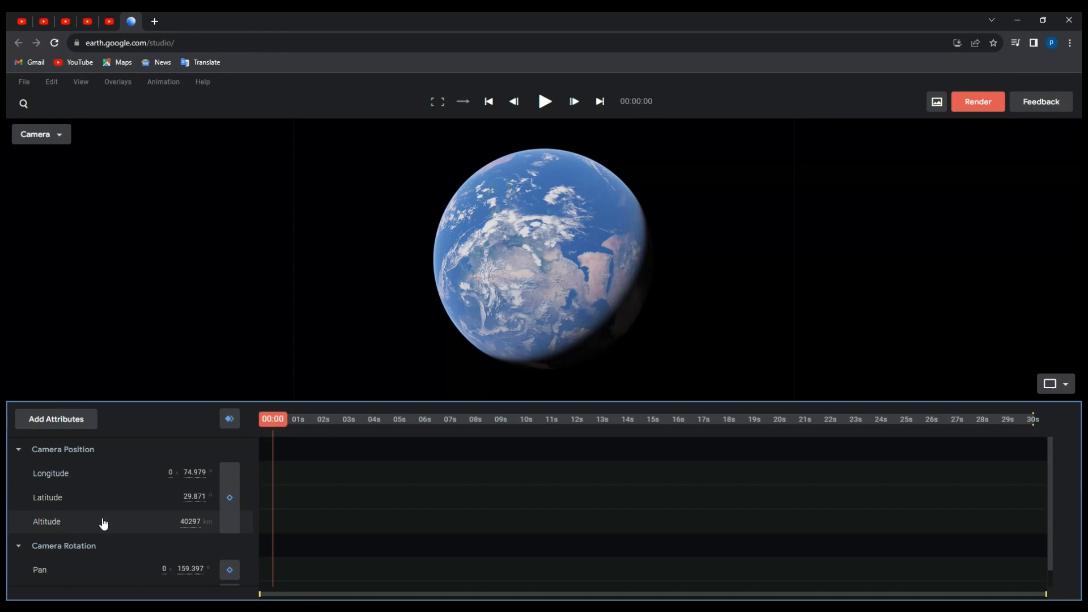
pyautogui.scroll(-1, 87, 552)
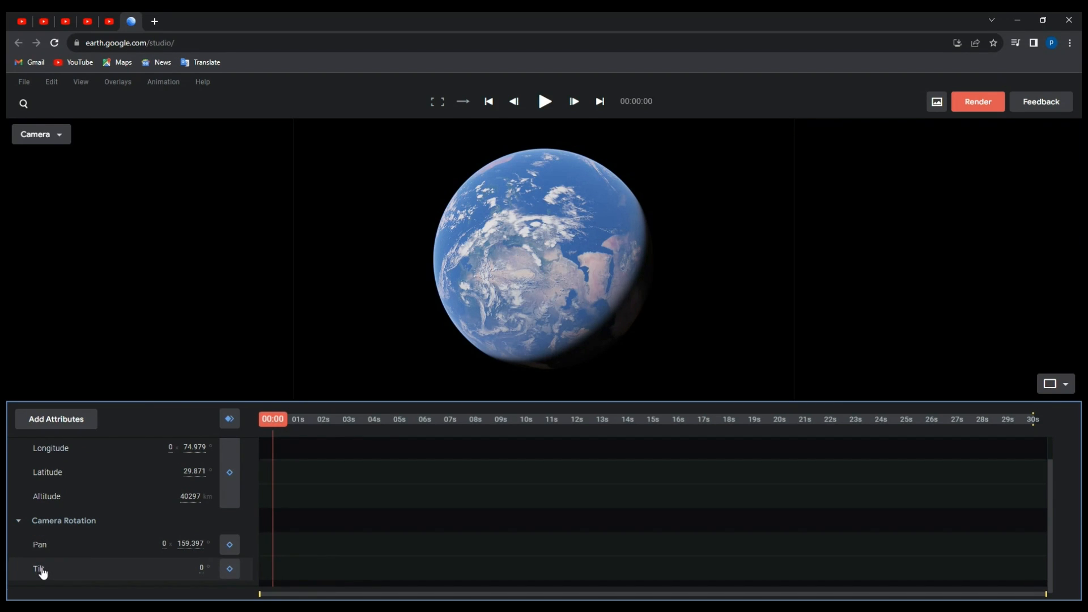
pyautogui.click(56, 420)
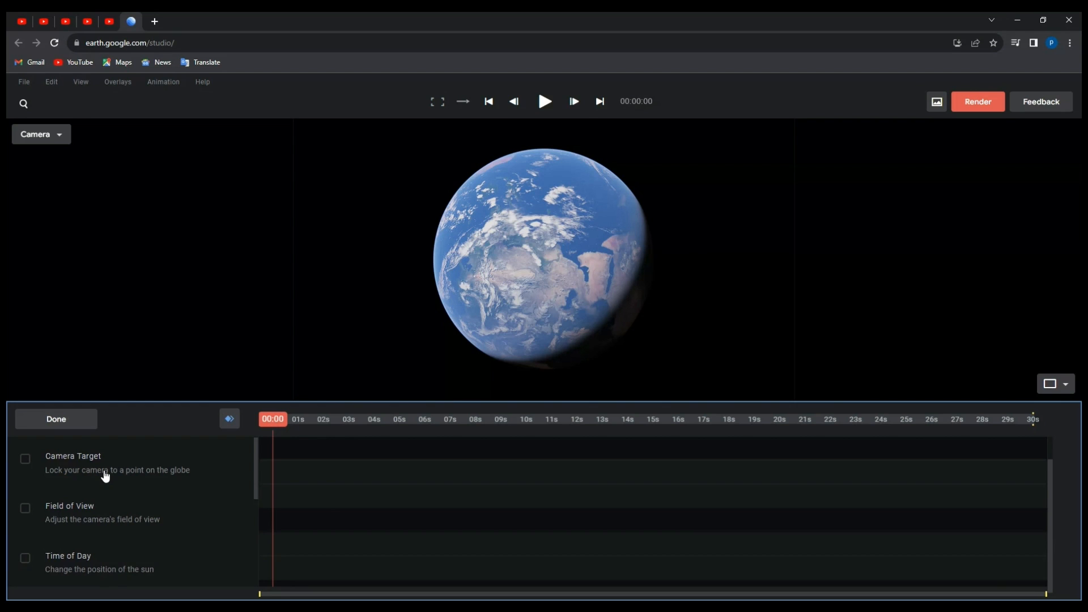
pyautogui.scroll(-2, 106, 476)
pyautogui.scroll(-2, 106, 476)
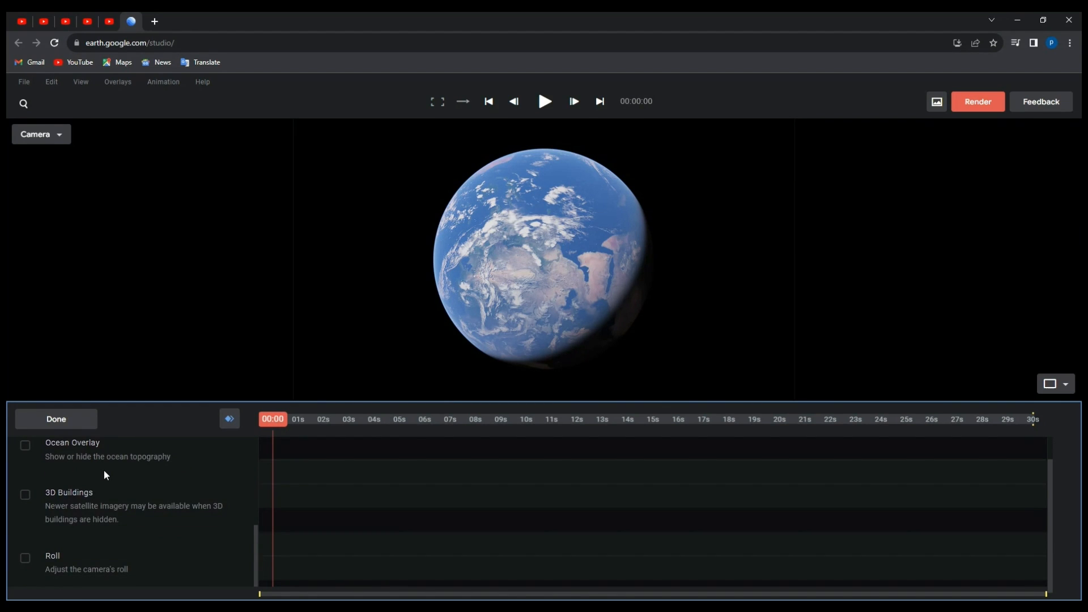
pyautogui.scroll(4, 106, 475)
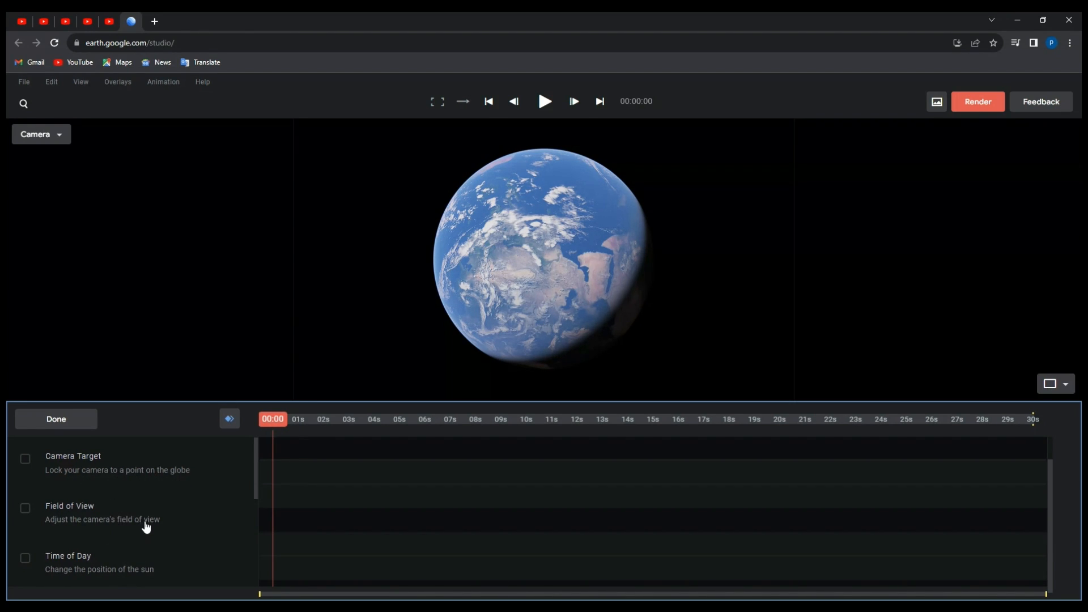
pyautogui.scroll(-1, 147, 536)
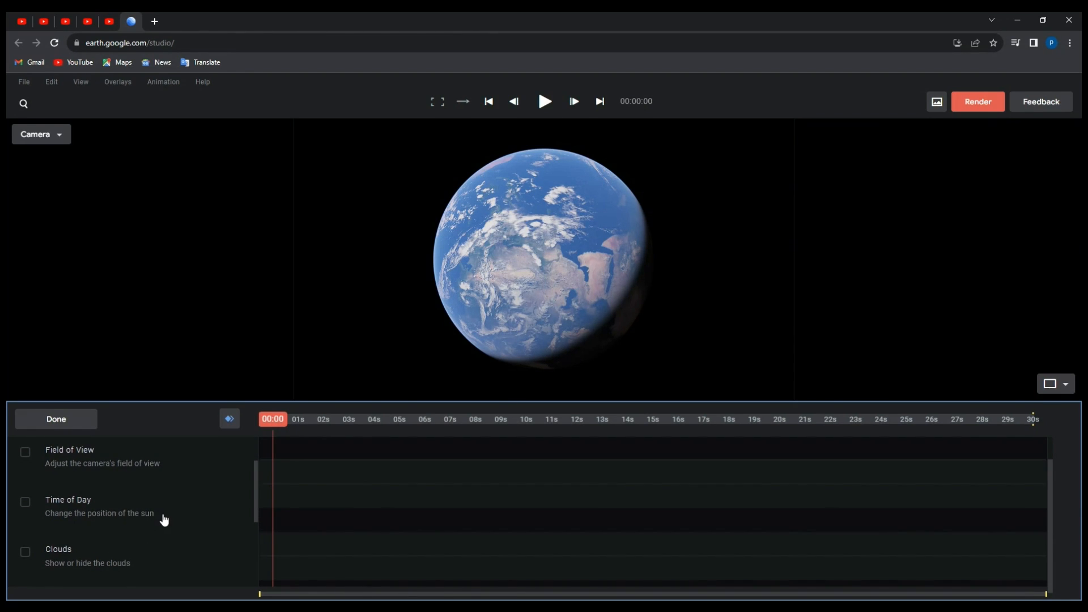
pyautogui.scroll(-1, 135, 535)
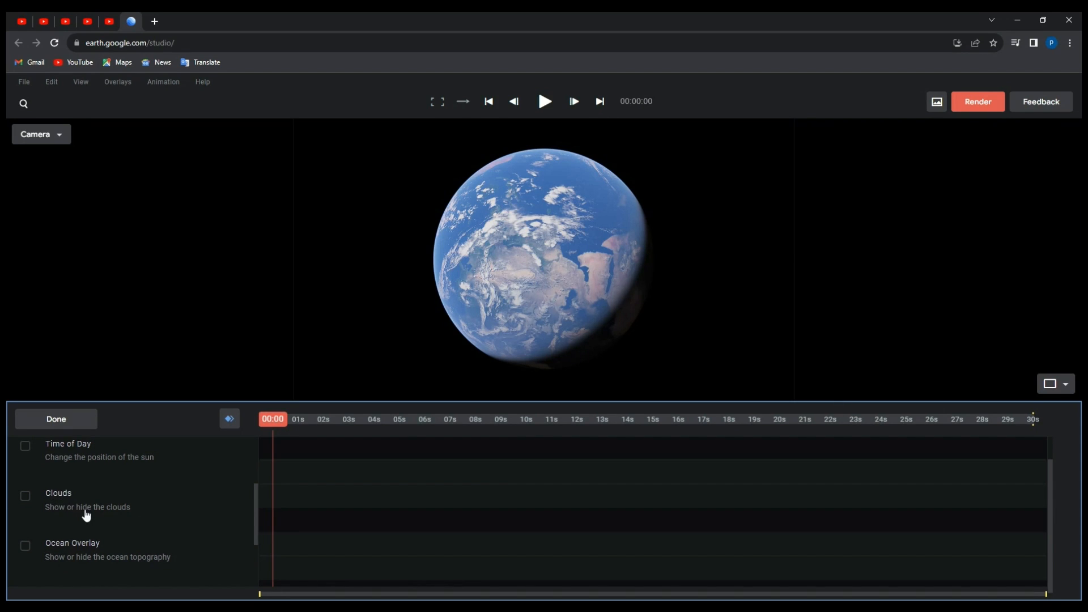
pyautogui.scroll(-1, 144, 514)
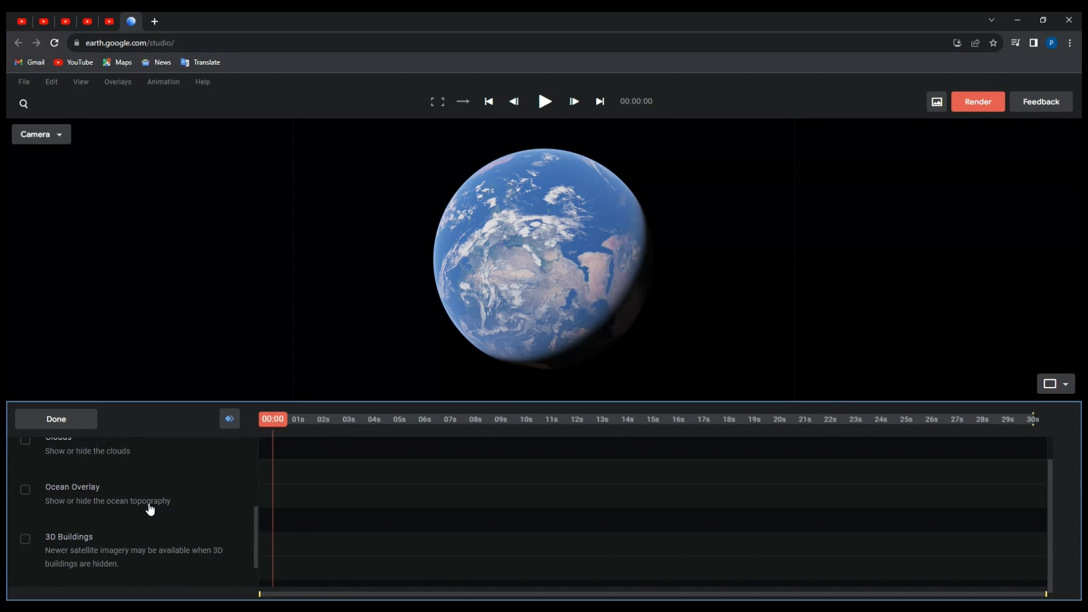
pyautogui.scroll(-1, 149, 510)
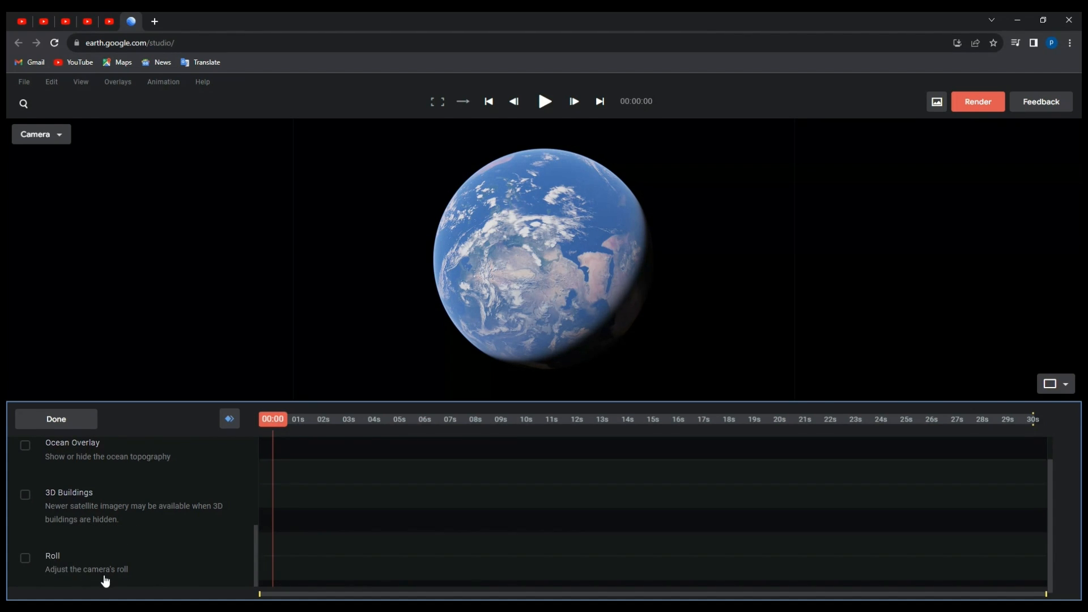
pyautogui.click(64, 422)
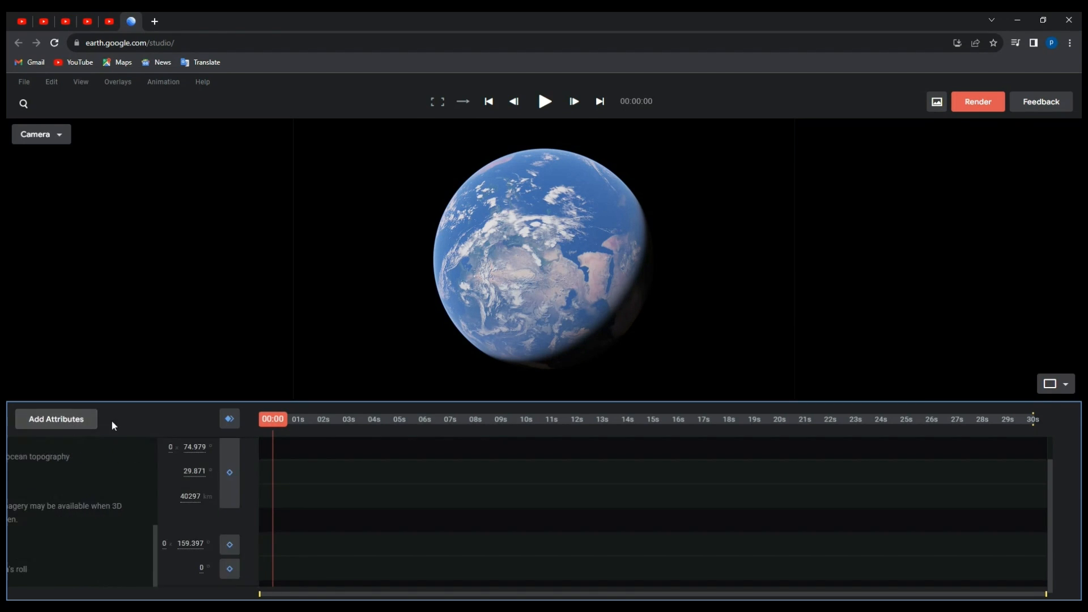
pyautogui.click(232, 421)
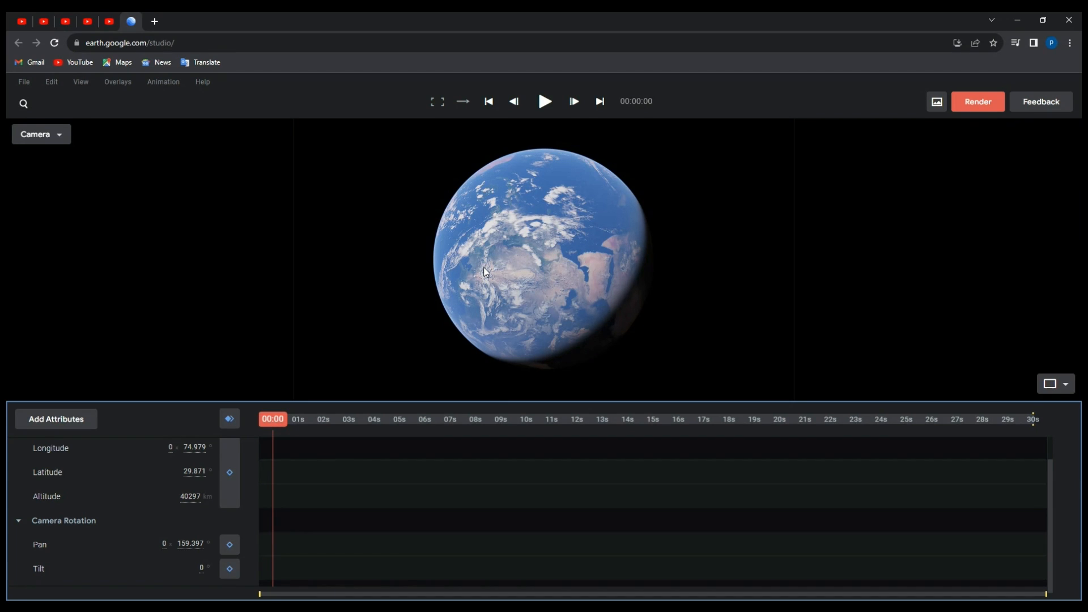
# Search for Paris and move the camera to Paris, France.
pyautogui.click(23, 105)
pyautogui.write('Golden')
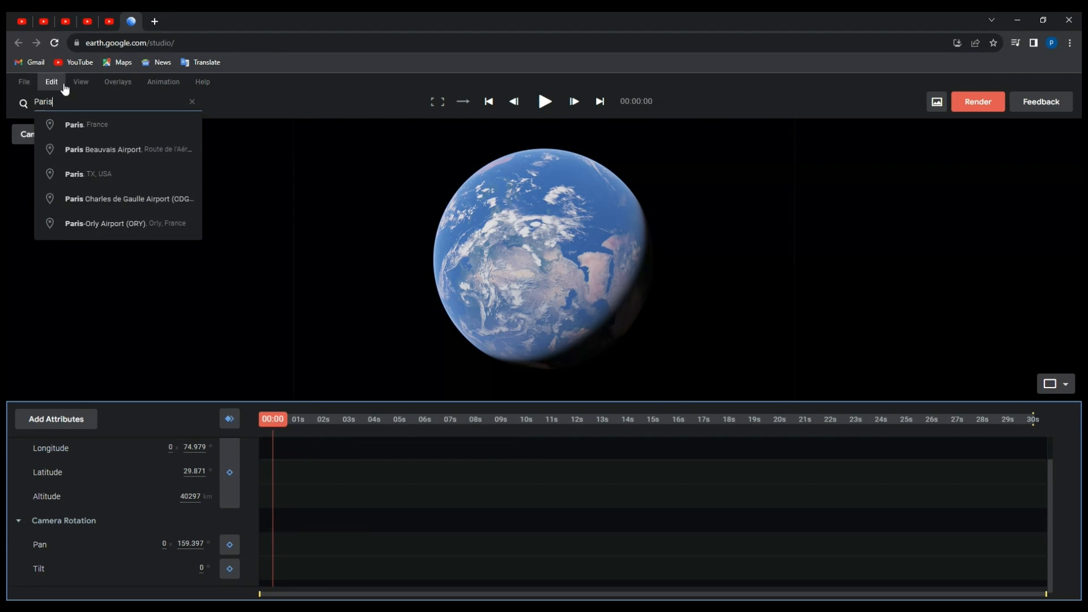
pyautogui.click(68, 117)
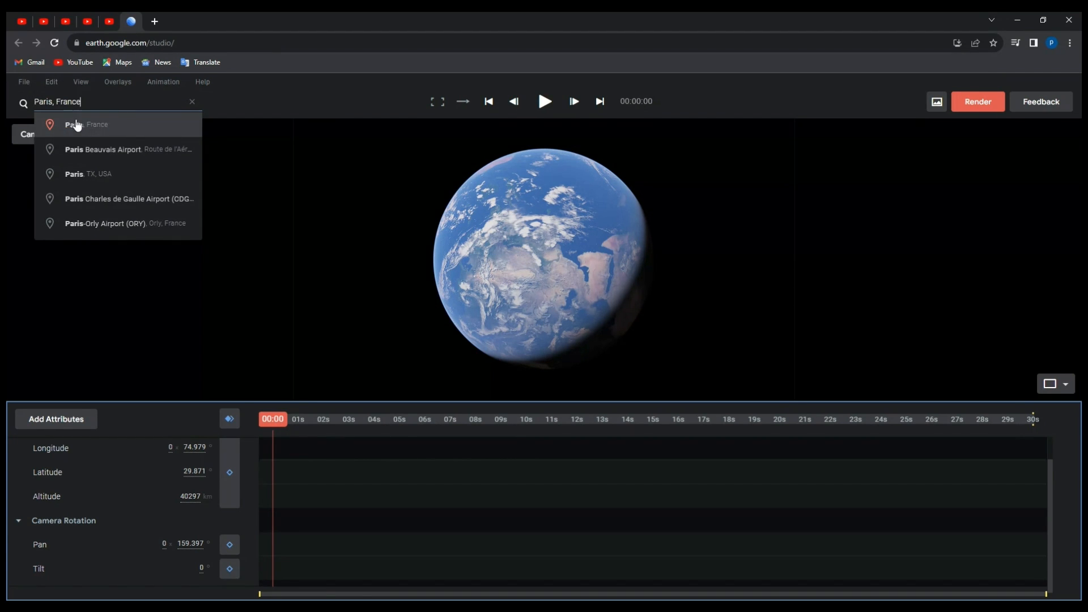
pyautogui.click(80, 123)
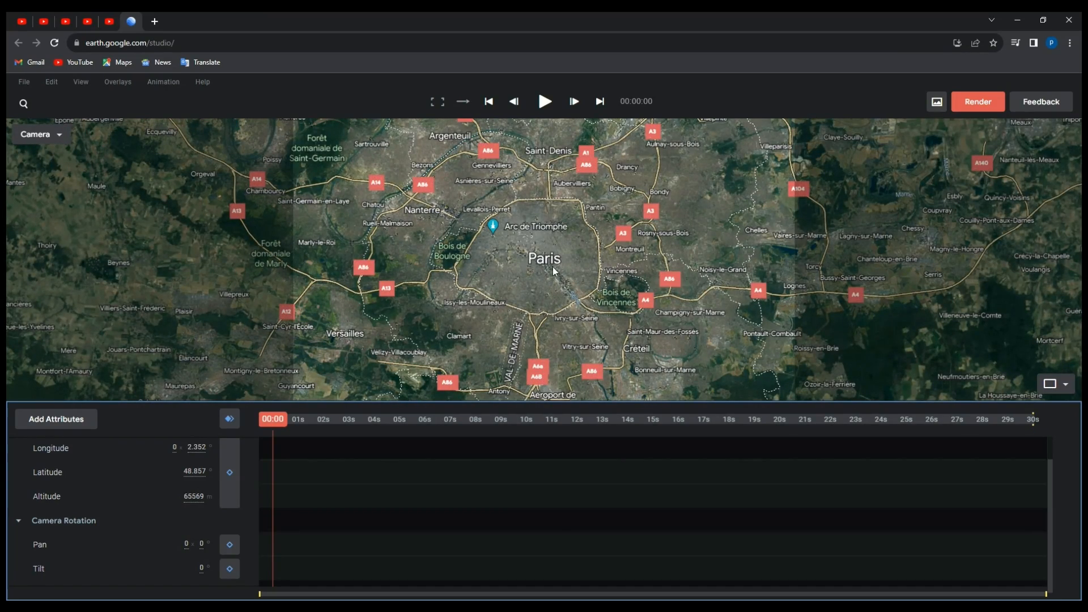
# Lower the camera over Paris to the Eiffel Tower, down to an altitude of about 755 m.
pyautogui.scroll(-1, 545, 261)
pyautogui.scroll(10, 545, 261)
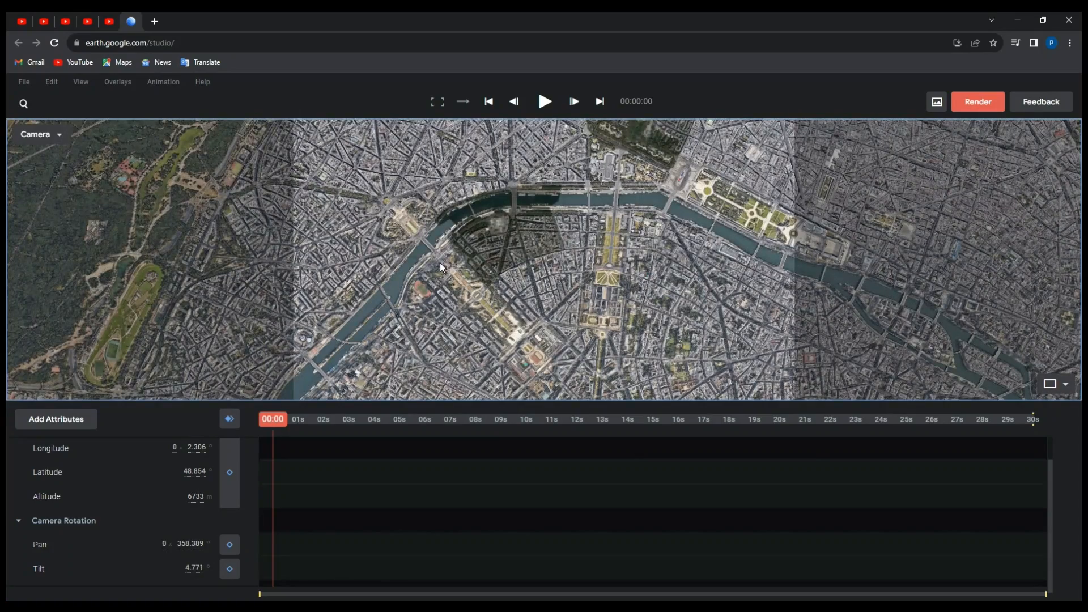
pyautogui.scroll(5, 440, 263)
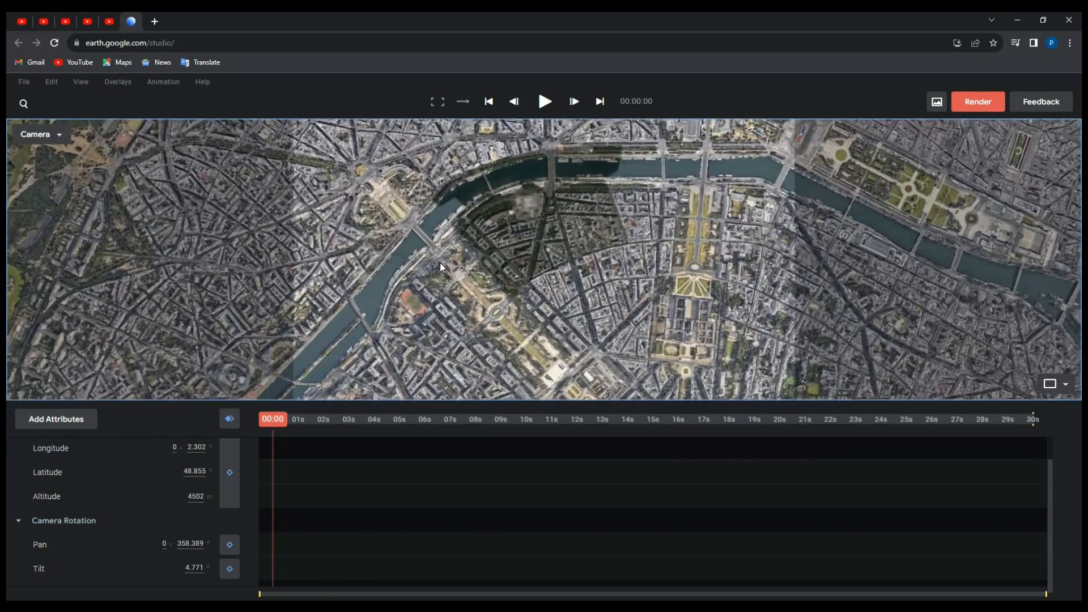
pyautogui.scroll(4, 451, 277)
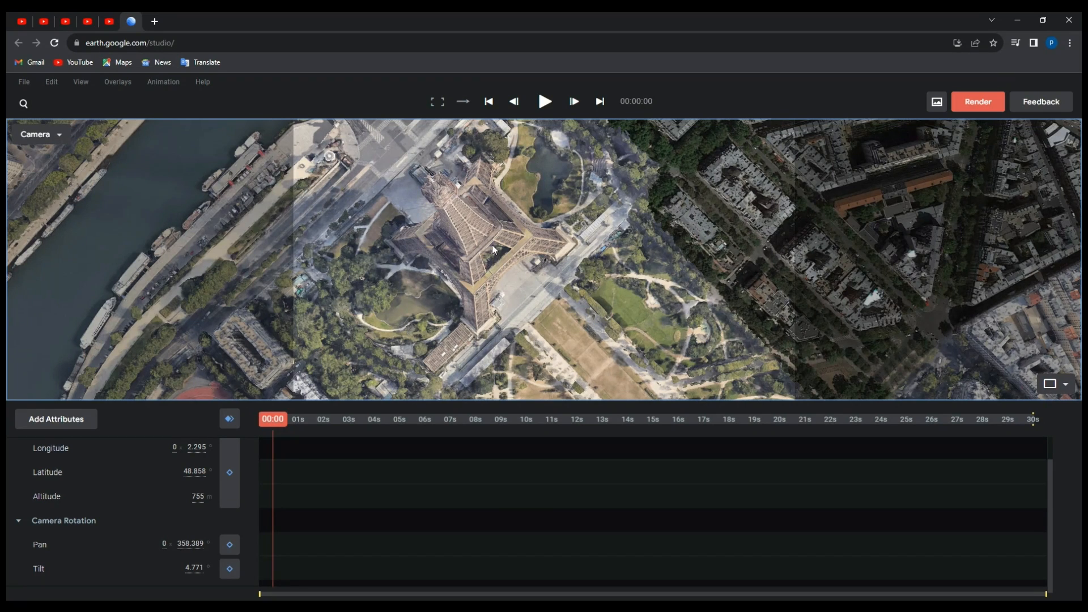
# Tilt the camera into an oblique view with the whole Eiffel Tower beside the Seine, at an altitude of about 910 m.
pyautogui.moveTo(497, 254); pyautogui.dragTo(288, 189, button='middle')
pyautogui.scroll(-5, 489, 203)
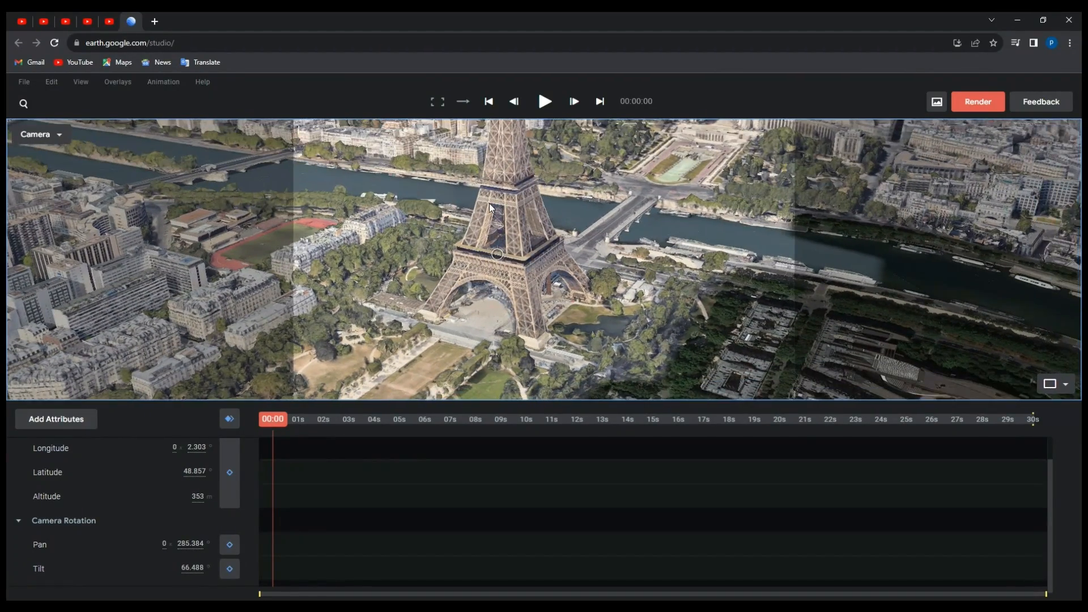
pyautogui.scroll(-5, 509, 186)
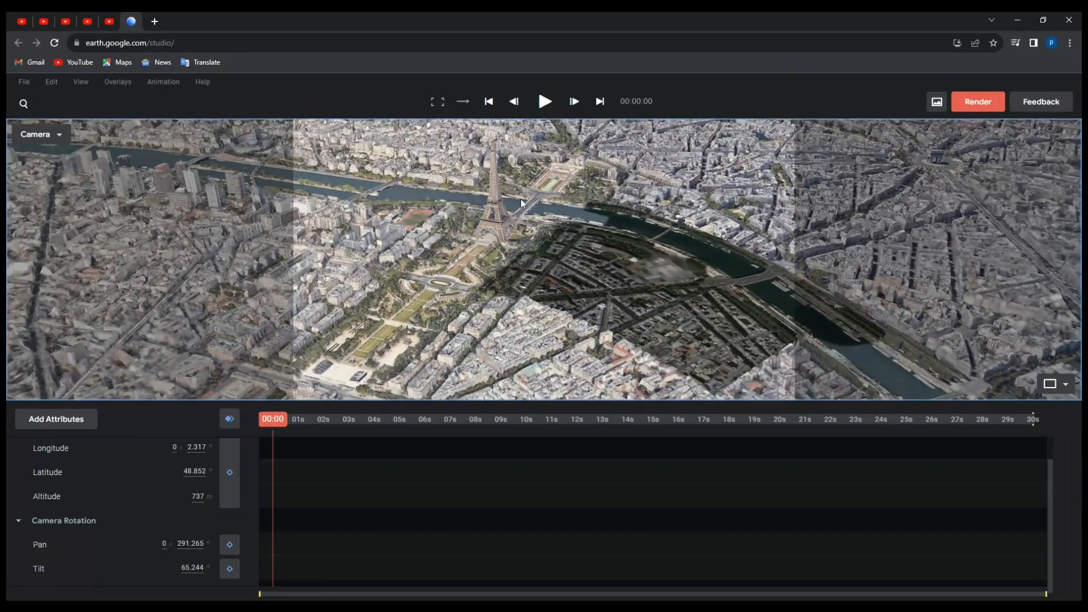
pyautogui.scroll(4, 488, 219)
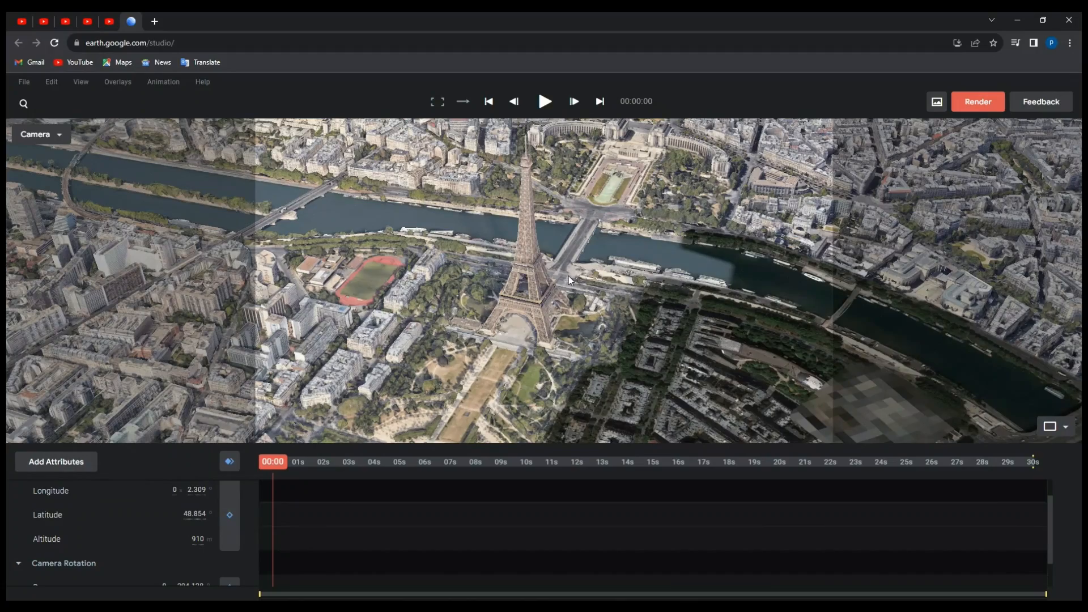
# Orbit the camera around the Eiffel Tower and move in on its base, at an altitude of about 140 m.
pyautogui.moveTo(569, 276); pyautogui.dragTo(692, 274, button='middle')
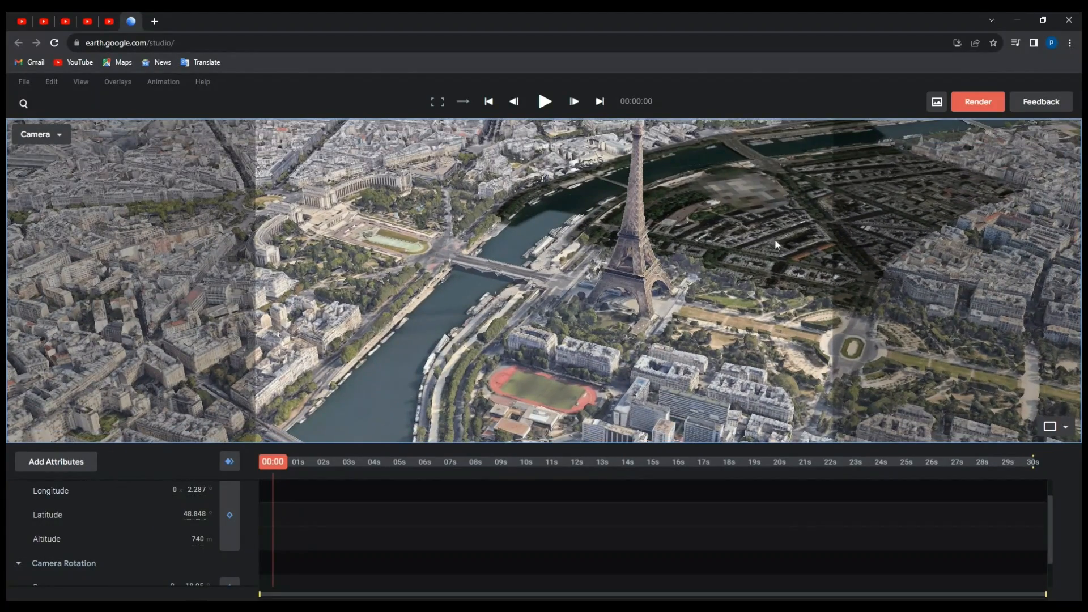
pyautogui.moveTo(775, 235); pyautogui.dragTo(512, 222, button='middle')
pyautogui.scroll(5, 510, 227)
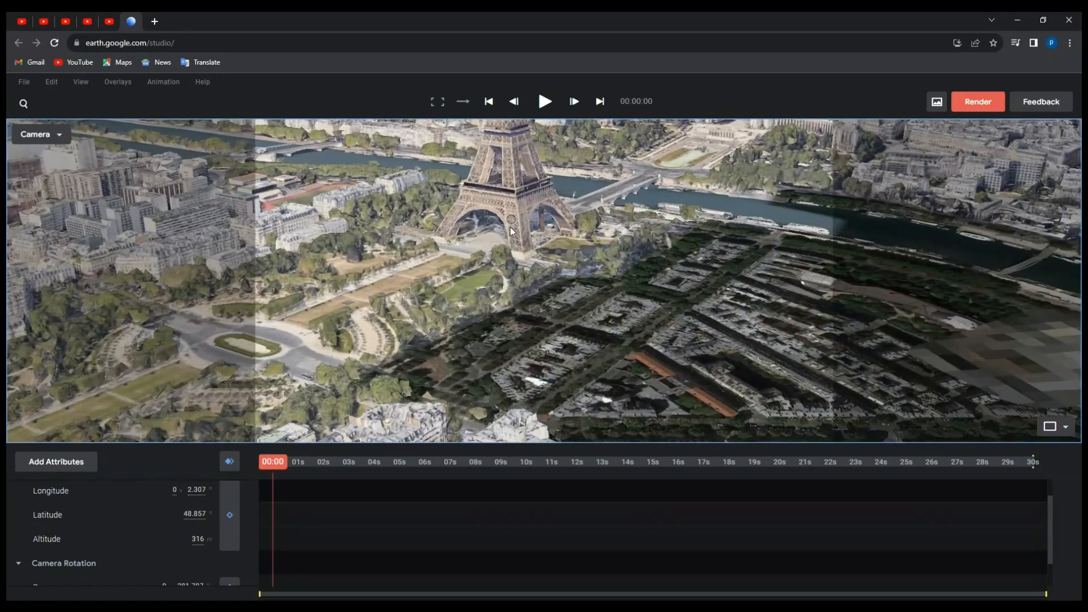
pyautogui.scroll(3, 511, 228)
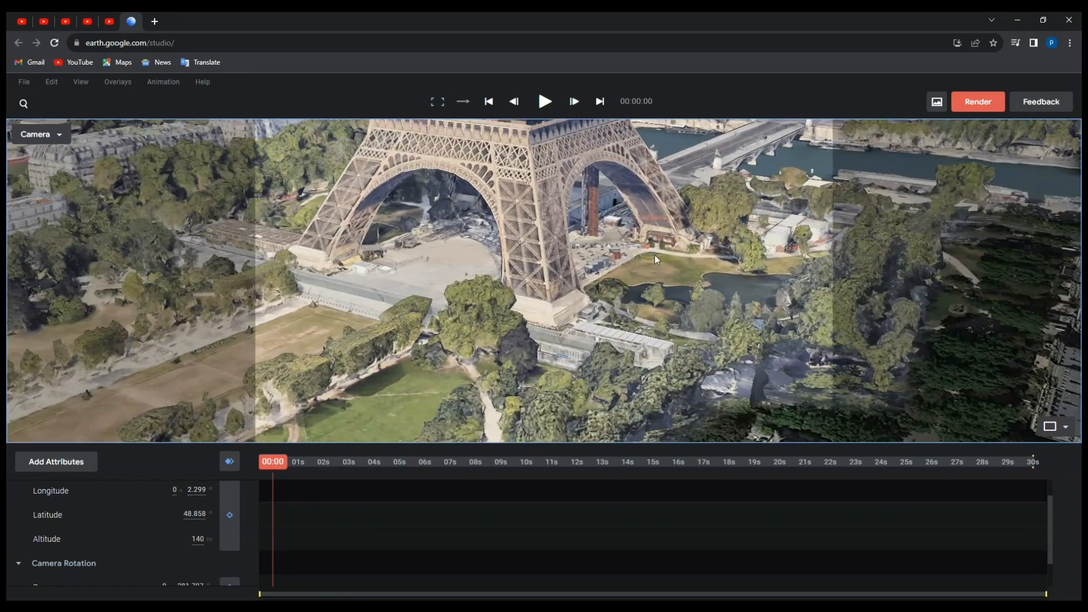
# Frame the avenue leading to the Arc de Triomphe with the Eiffel Tower behind it, at an altitude of about 97 m.
pyautogui.moveTo(650, 258); pyautogui.dragTo(501, 272, button='middle')
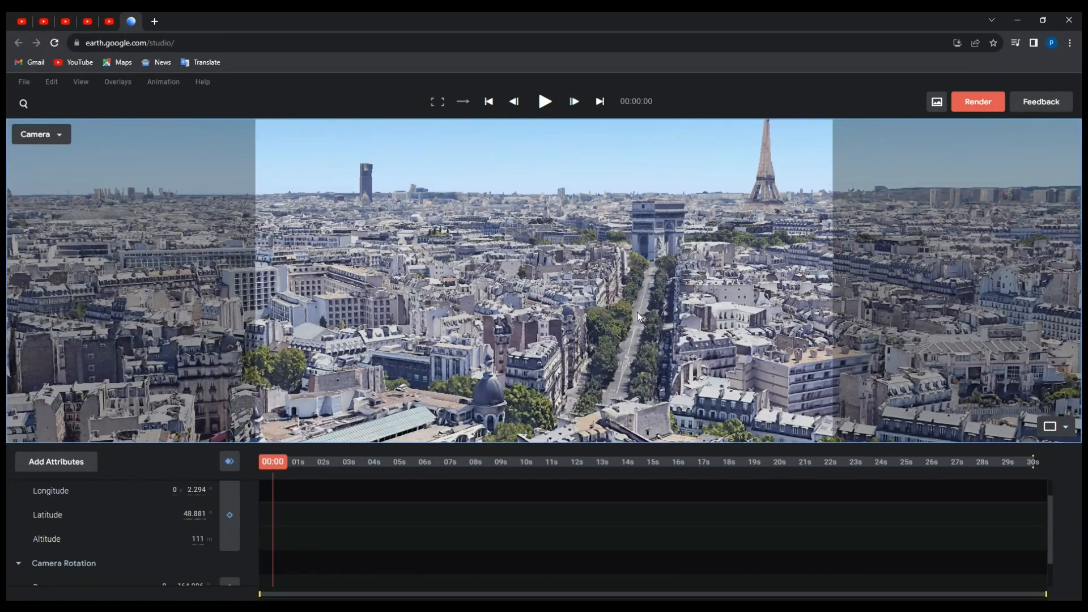
pyautogui.moveTo(648, 291); pyautogui.dragTo(680, 310)
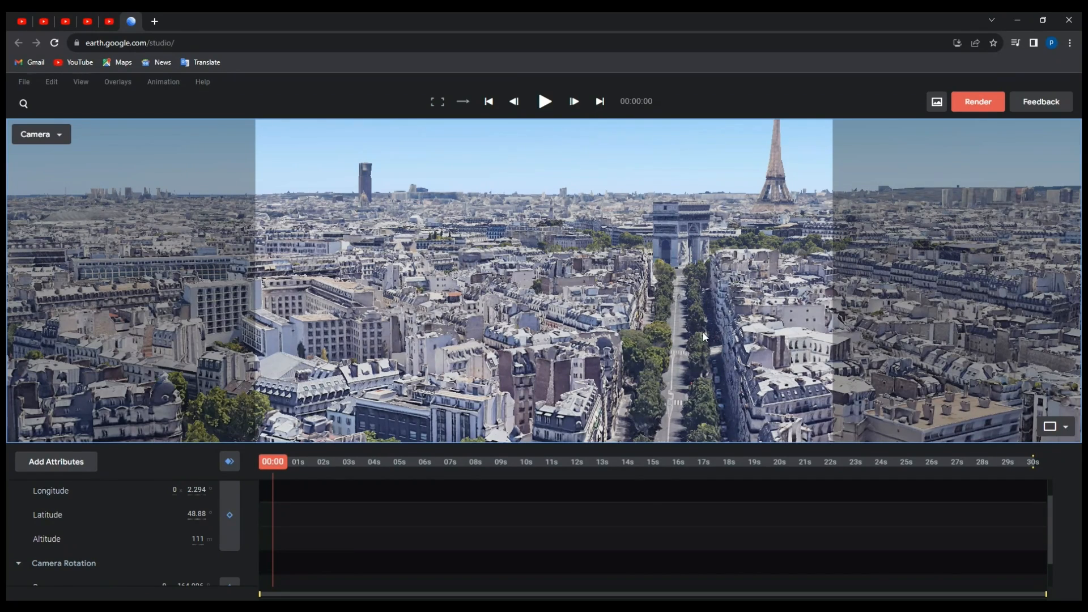
pyautogui.scroll(3, 692, 324)
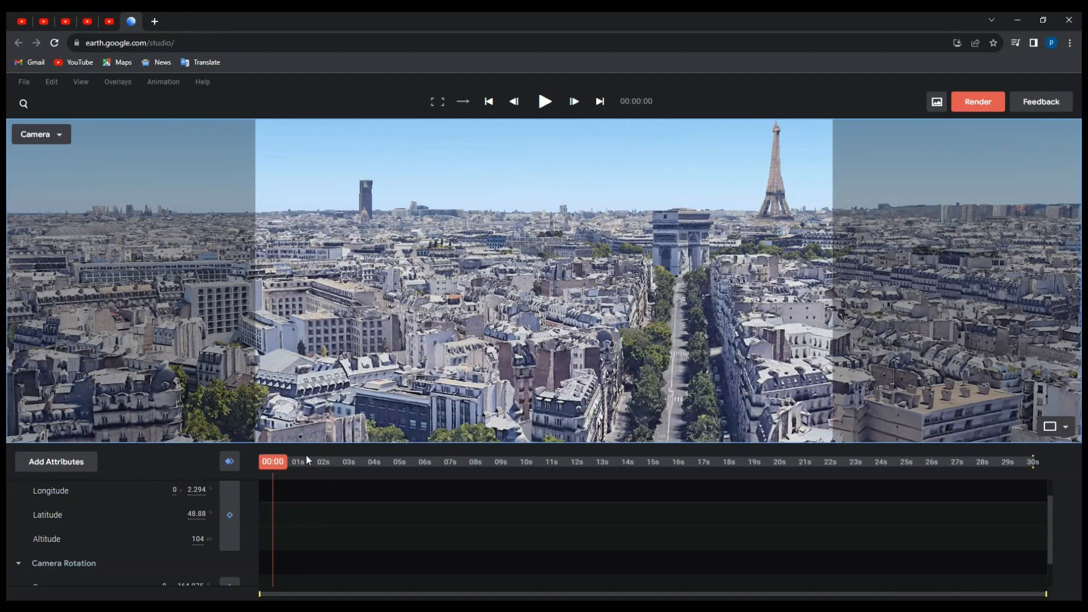
pyautogui.moveTo(293, 464); pyautogui.dragTo(268, 464)
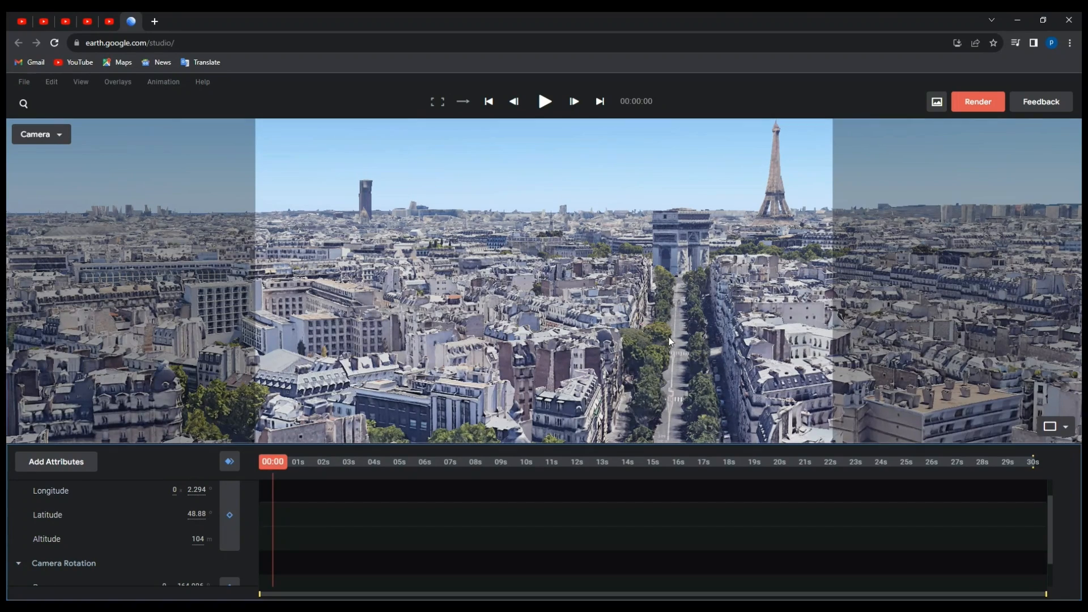
pyautogui.scroll(2, 669, 334)
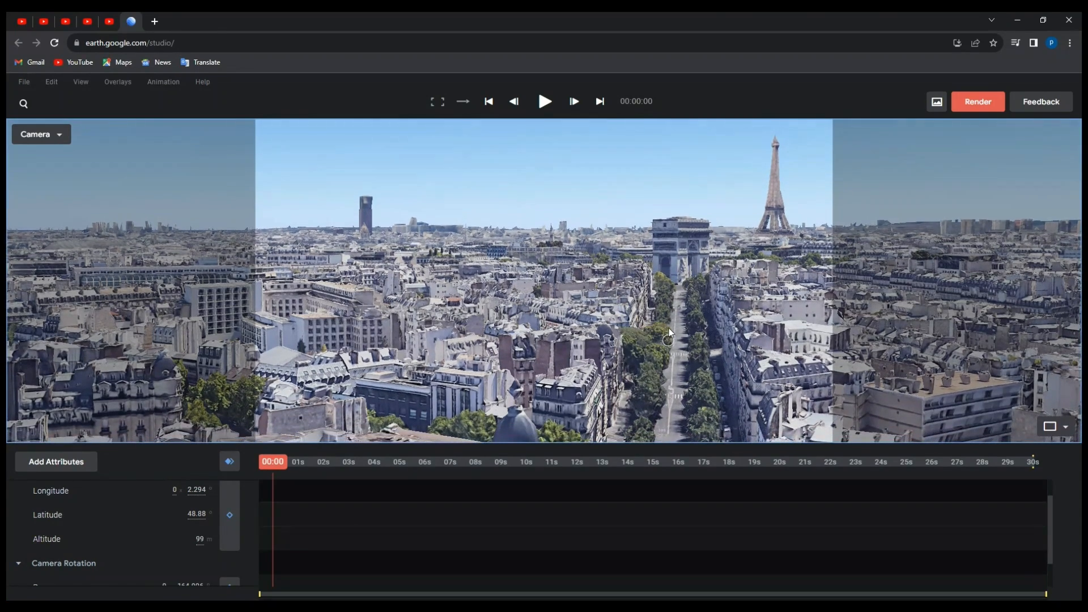
# Examine the Camera Position and Camera Rotation attributes of the opening view.
pyautogui.click(230, 462)
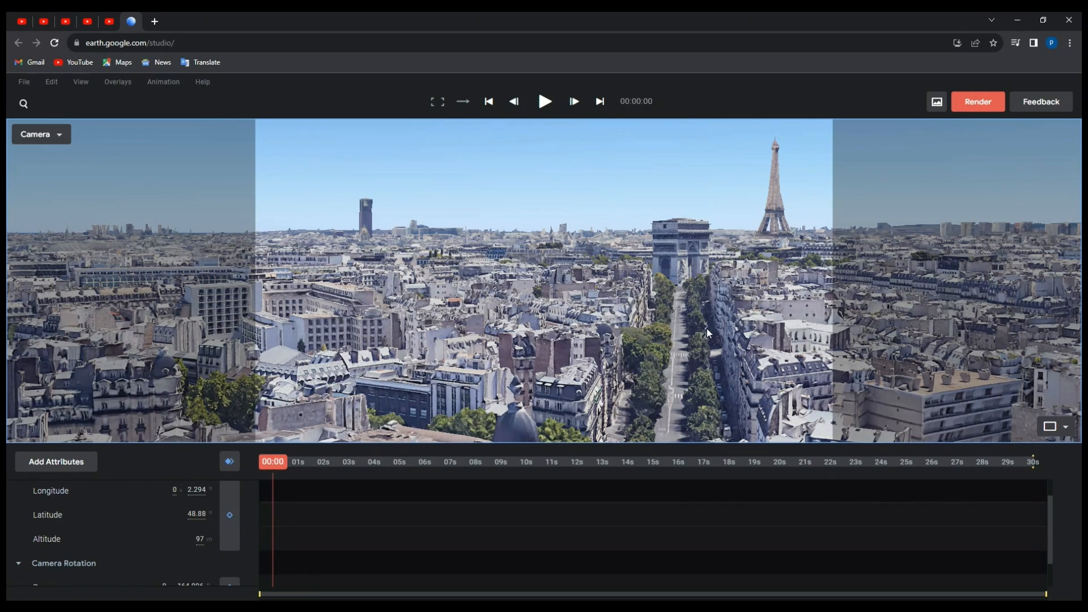
pyautogui.scroll(1, 88, 494)
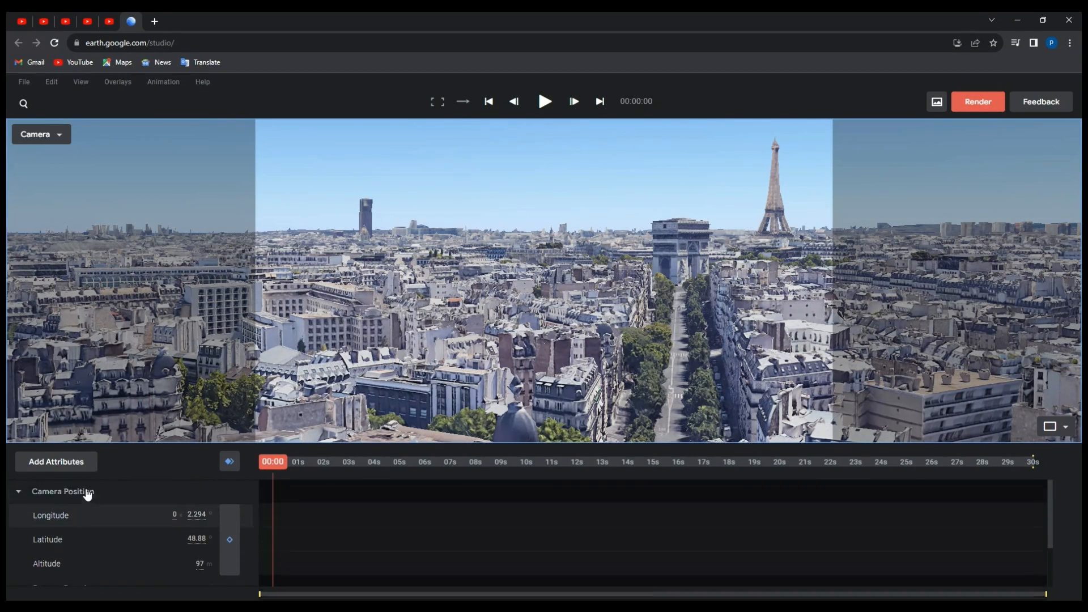
pyautogui.scroll(-2, 72, 498)
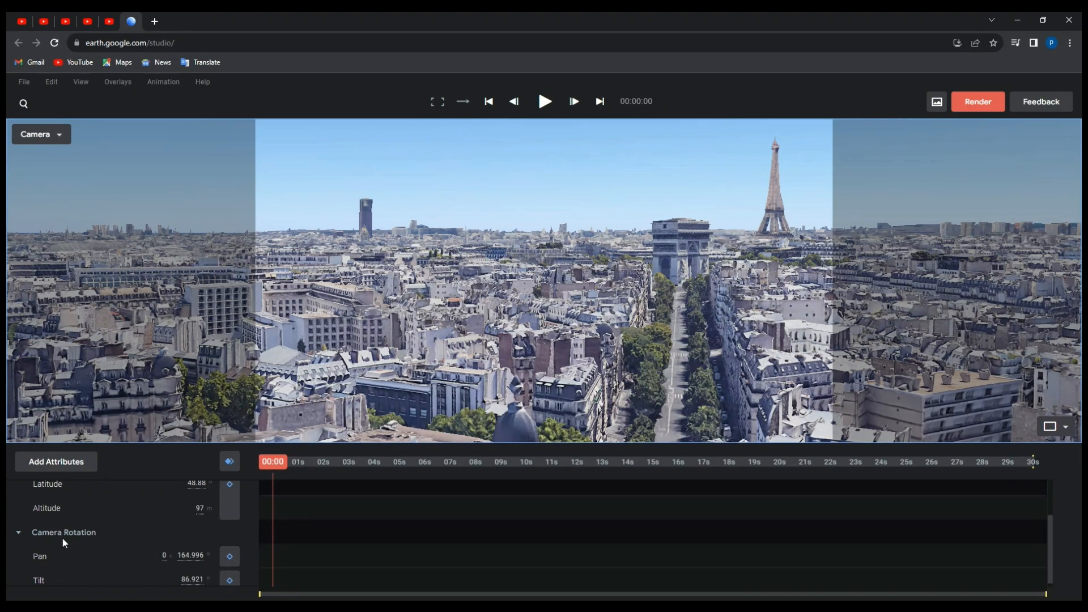
pyautogui.scroll(2, 63, 524)
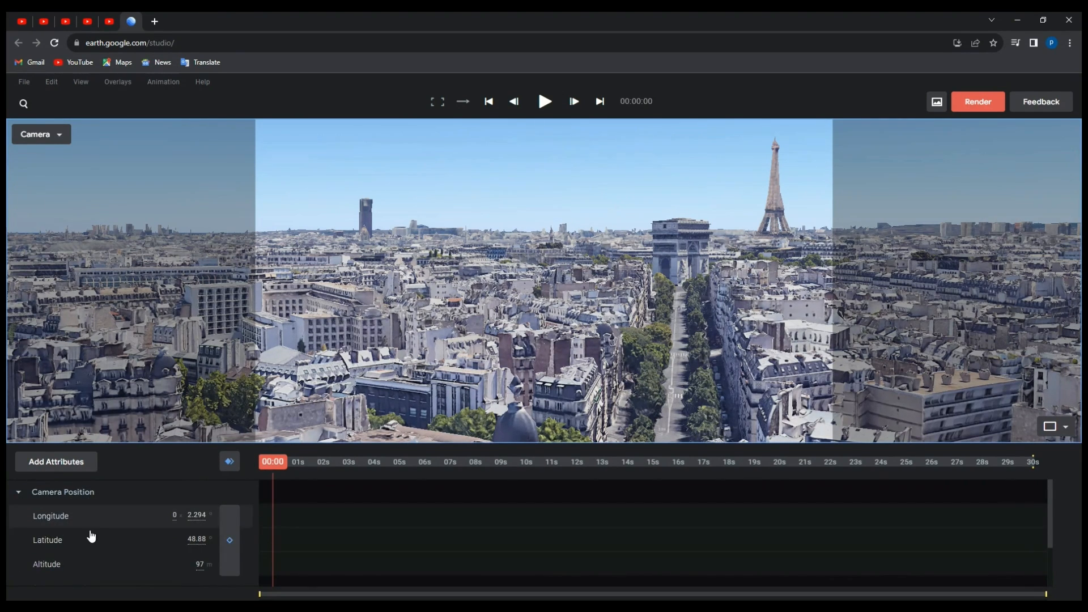
pyautogui.scroll(-2, 51, 555)
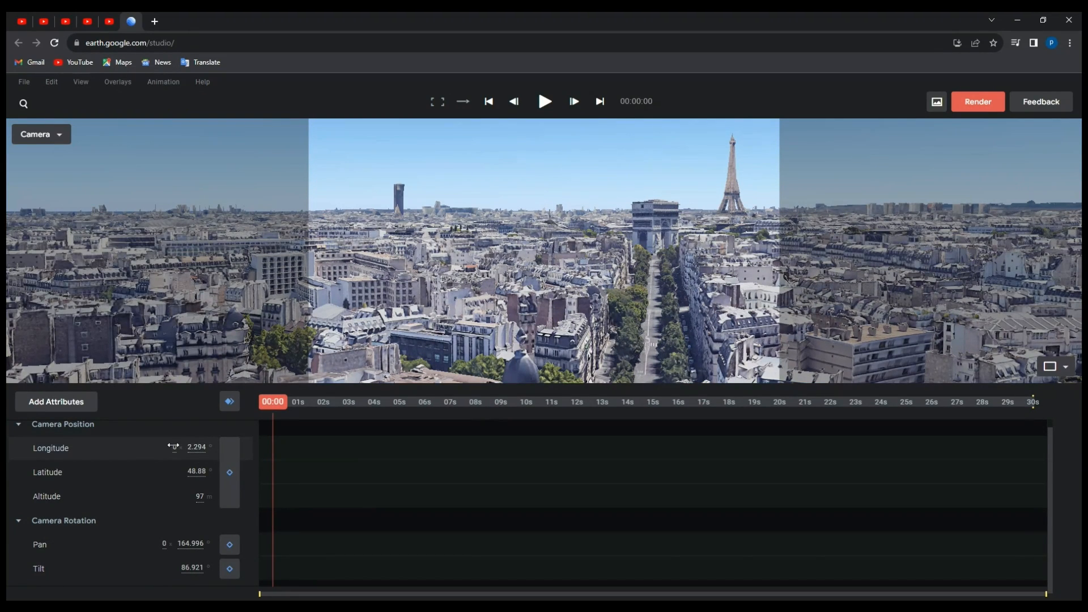
# Reframe the Arc de Triomphe and Eiffel Tower from an altitude of about 120 m and keyframe the camera position at 0 s.
pyautogui.moveTo(625, 348)
pyautogui.mouseDown(button='middle')
pyautogui.moveTo(654, 353)
pyautogui.moveTo(615, 347)
pyautogui.moveTo(630, 351)
pyautogui.mouseUp(button='middle')
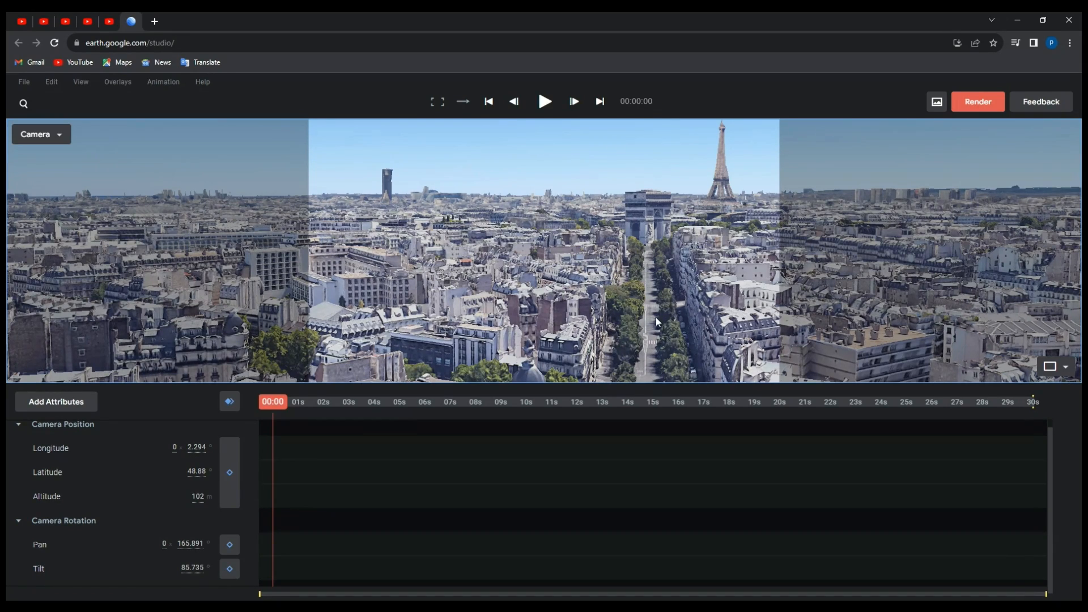
pyautogui.scroll(-5, 642, 312)
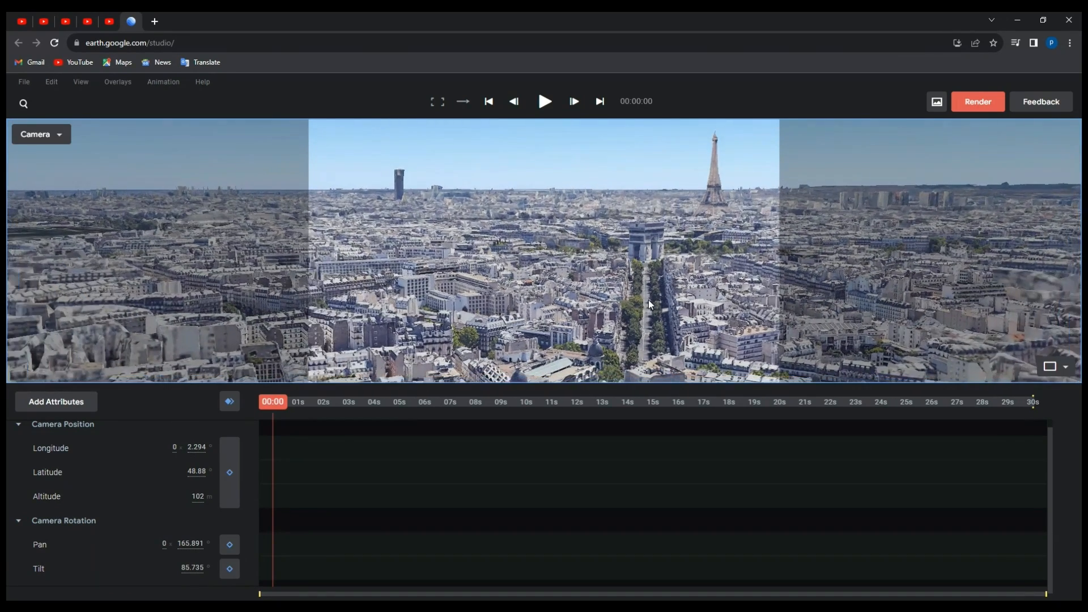
pyautogui.keyDown('shift'); pyautogui.moveTo(649, 305); pyautogui.dragTo(663, 270); pyautogui.keyUp('shift')
pyautogui.scroll(5, 663, 270)
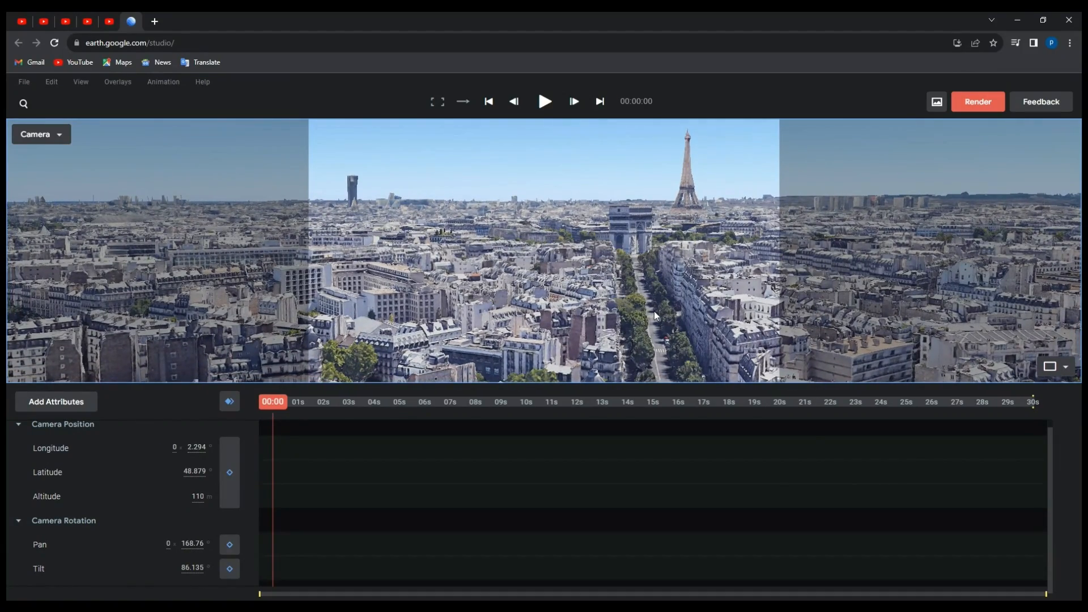
pyautogui.moveTo(655, 299)
pyautogui.mouseDown(button='middle')
pyautogui.moveTo(675, 300)
pyautogui.moveTo(657, 301)
pyautogui.mouseUp(button='middle')
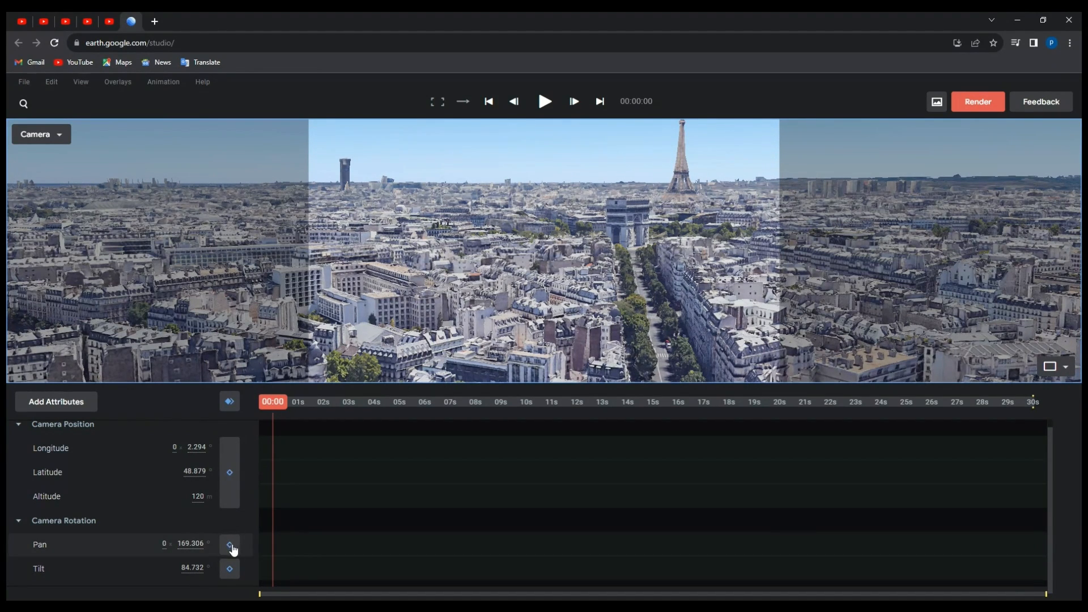
pyautogui.click(230, 474)
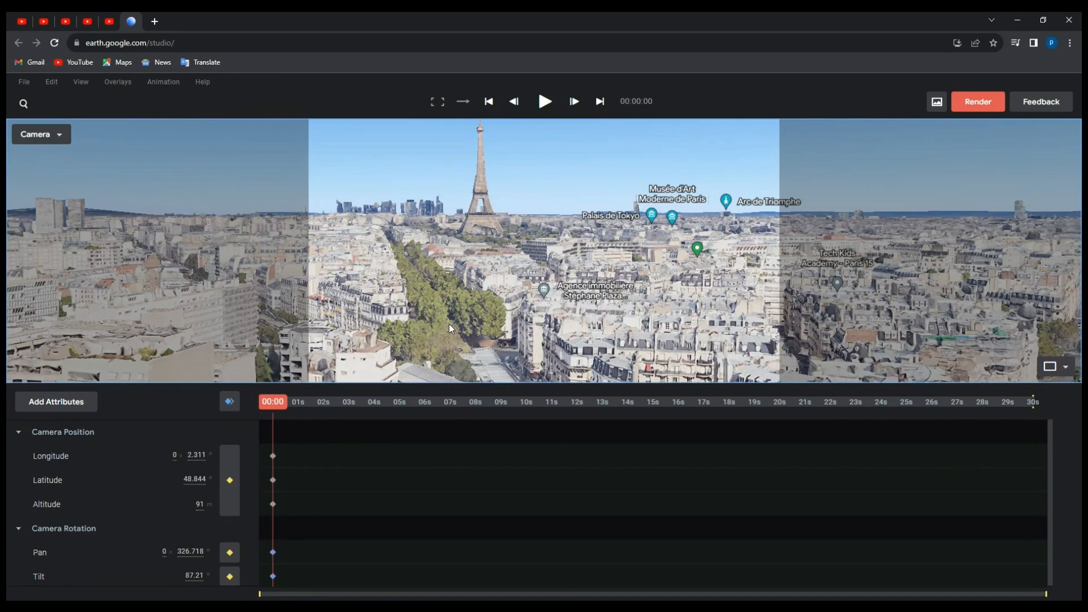
# Turn the camera to a pan of about 328° towards the Eiffel Tower and update the position, pan and tilt keyframes at 0 s.
pyautogui.moveTo(454, 318); pyautogui.dragTo(412, 355)
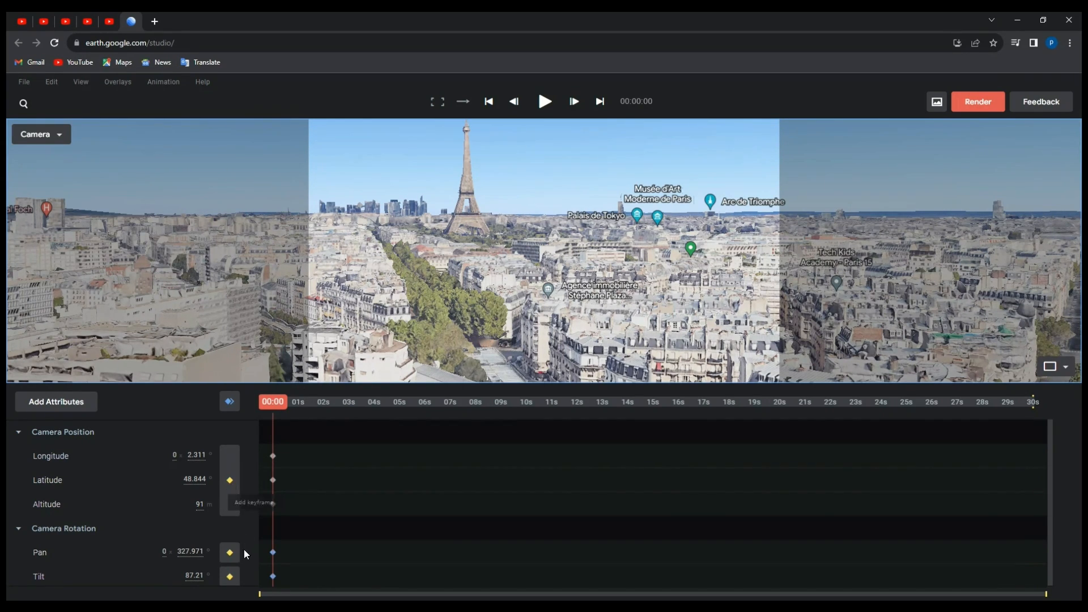
pyautogui.click(231, 482)
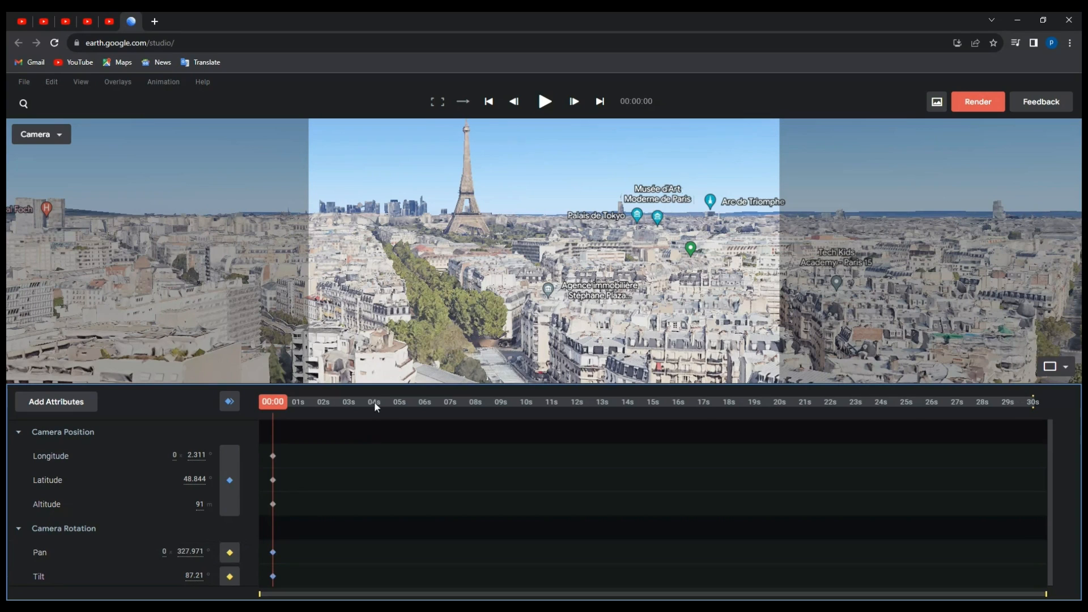
pyautogui.click(230, 552)
pyautogui.click(232, 579)
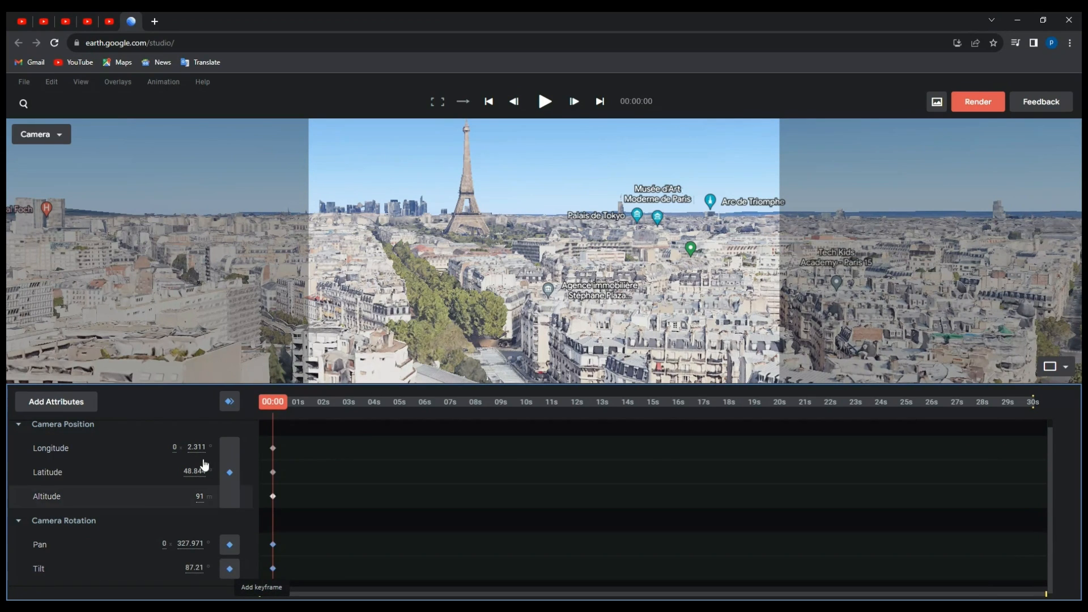
pyautogui.click(230, 475)
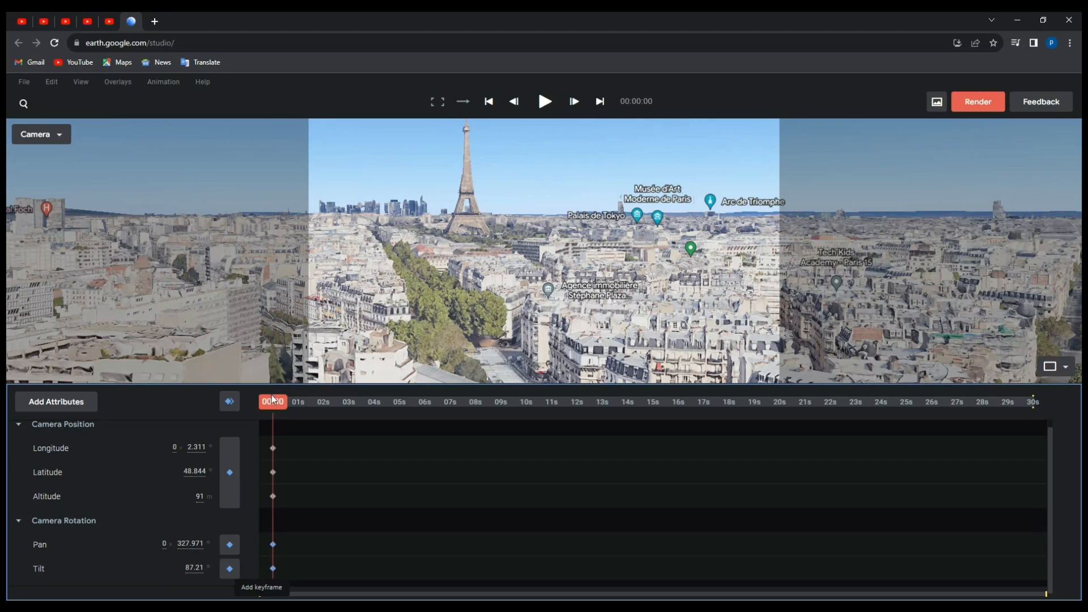
pyautogui.moveTo(273, 403)
pyautogui.mouseDown()
pyautogui.moveTo(648, 403)
pyautogui.moveTo(273, 404)
pyautogui.mouseUp()
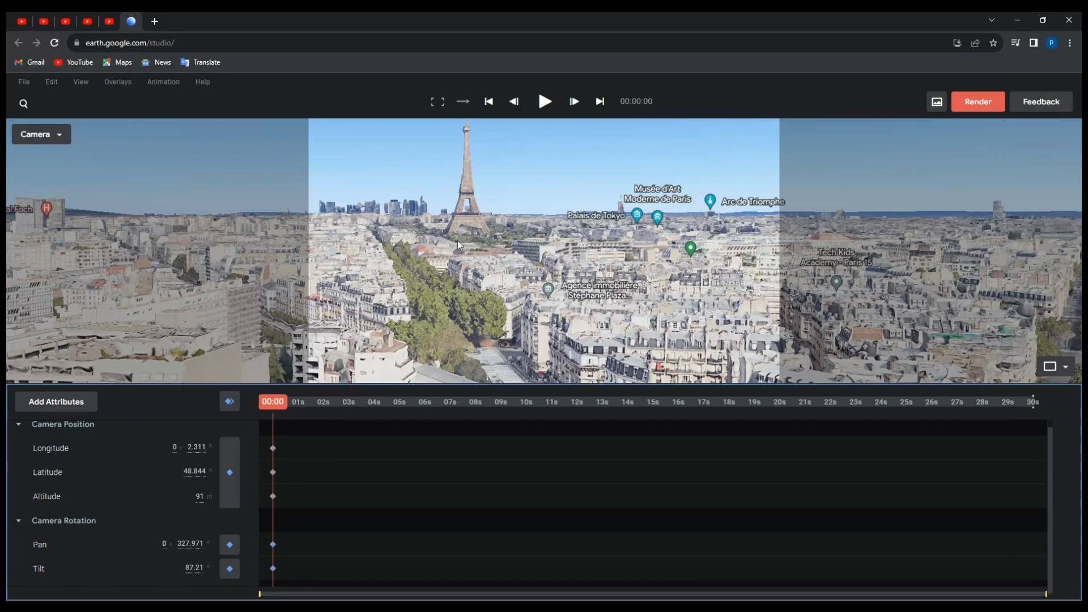
pyautogui.scroll(5, 463, 218)
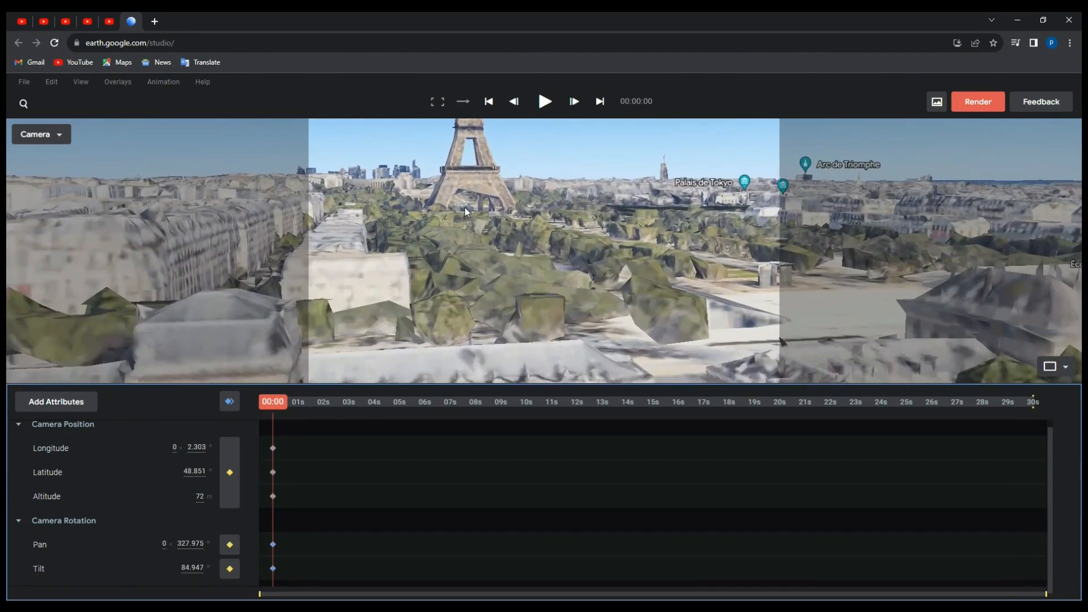
pyautogui.scroll(4, 465, 209)
pyautogui.moveTo(477, 235); pyautogui.dragTo(479, 207, button='middle')
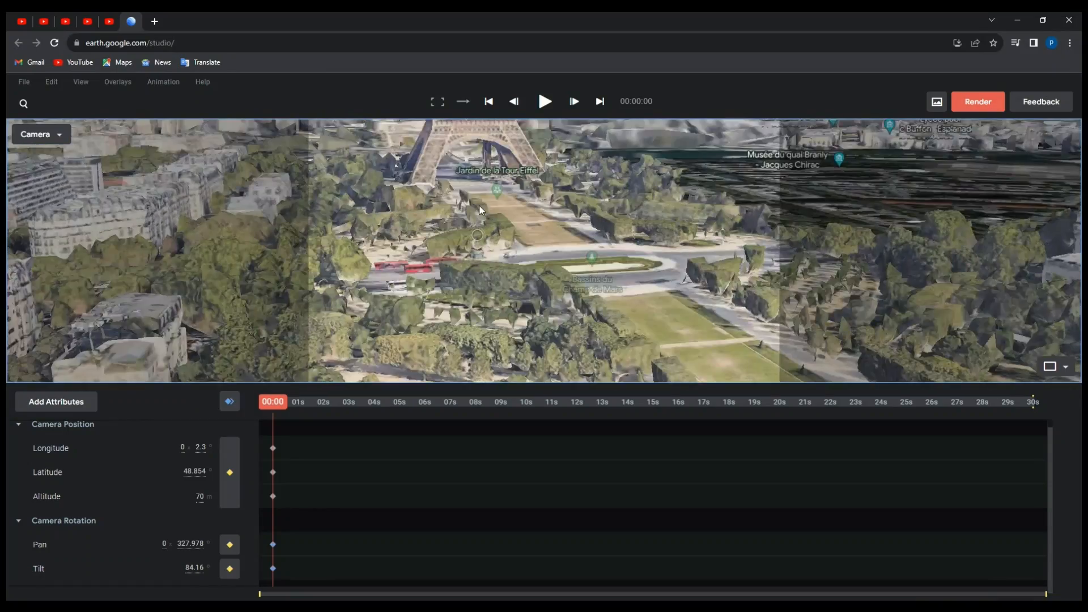
pyautogui.scroll(-5, 482, 213)
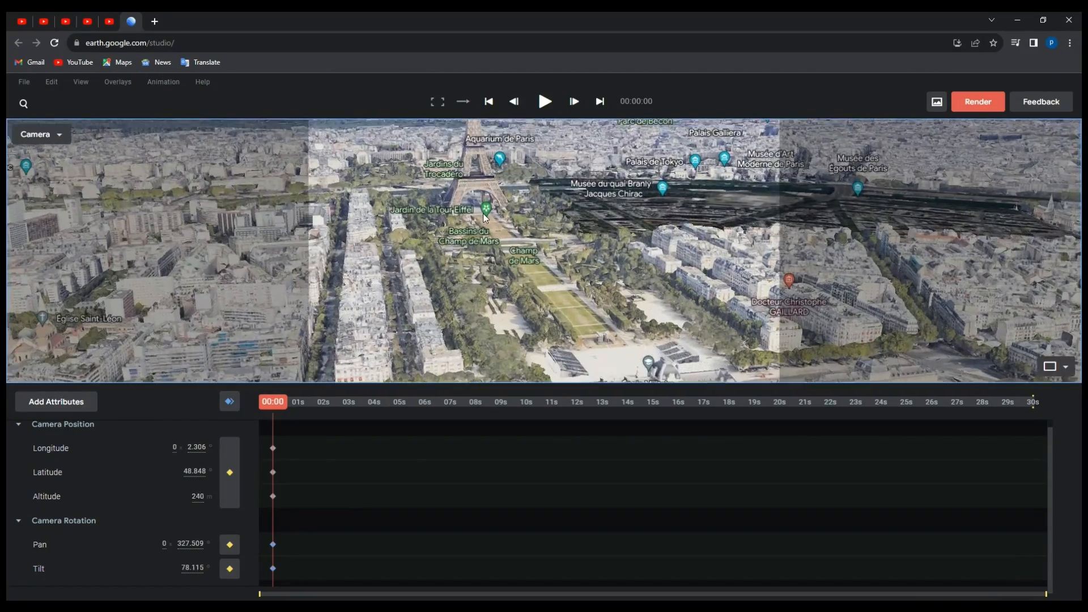
pyautogui.scroll(-8, 486, 218)
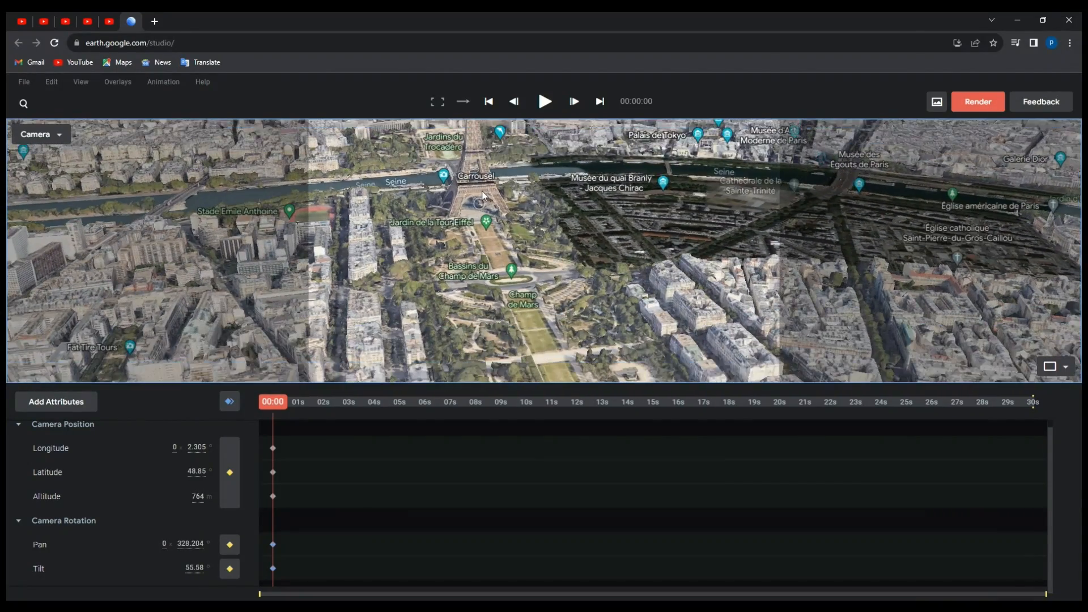
pyautogui.scroll(6, 483, 196)
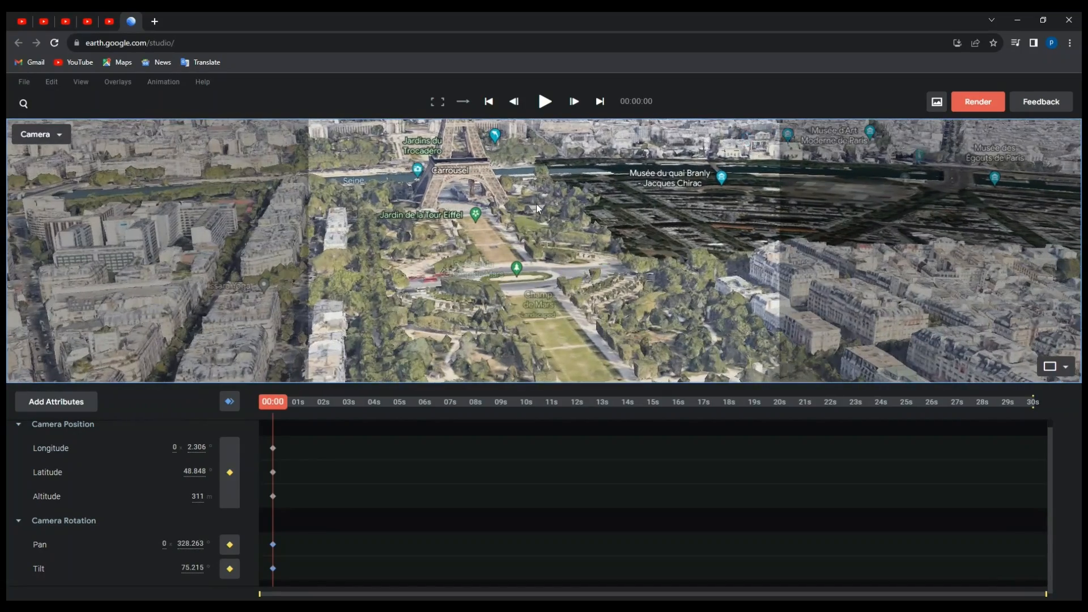
pyautogui.moveTo(536, 204); pyautogui.dragTo(306, 213, button='middle')
pyautogui.scroll(-2, 447, 269)
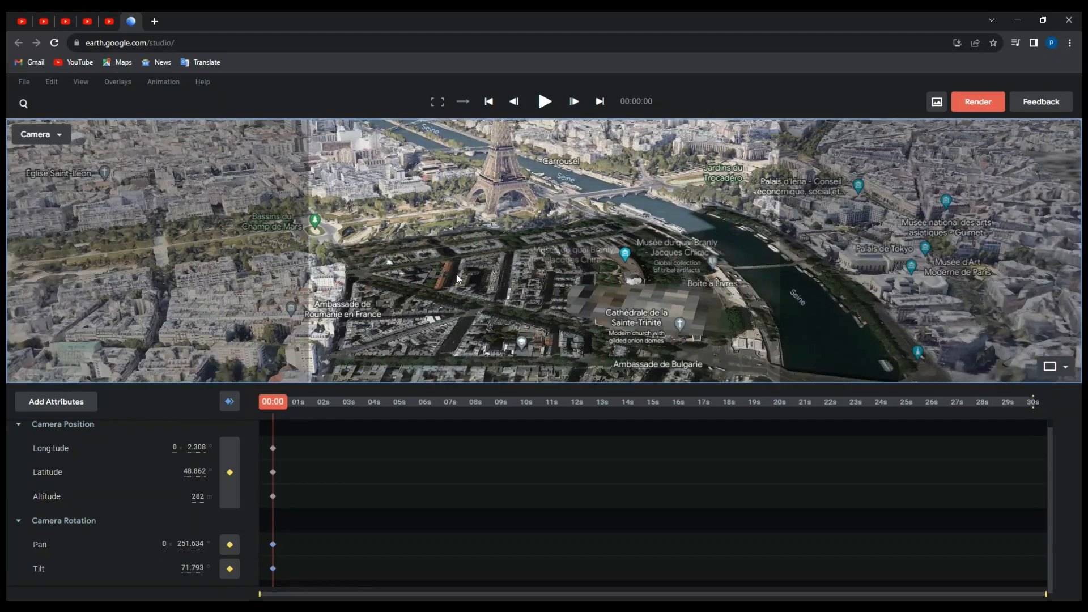
pyautogui.moveTo(456, 274); pyautogui.dragTo(585, 276, button='middle')
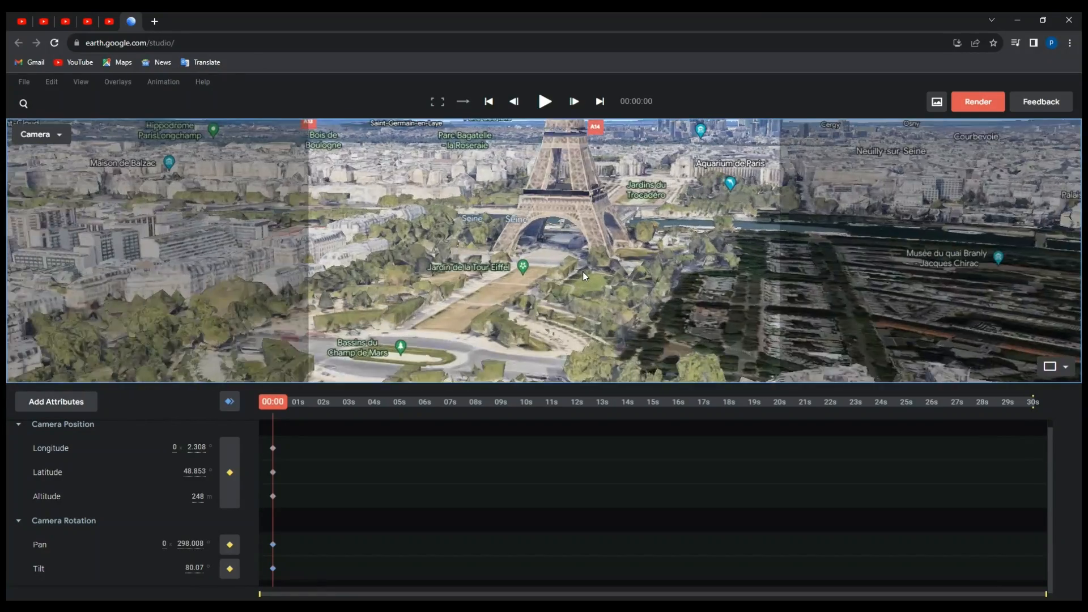
pyautogui.scroll(-5, 582, 270)
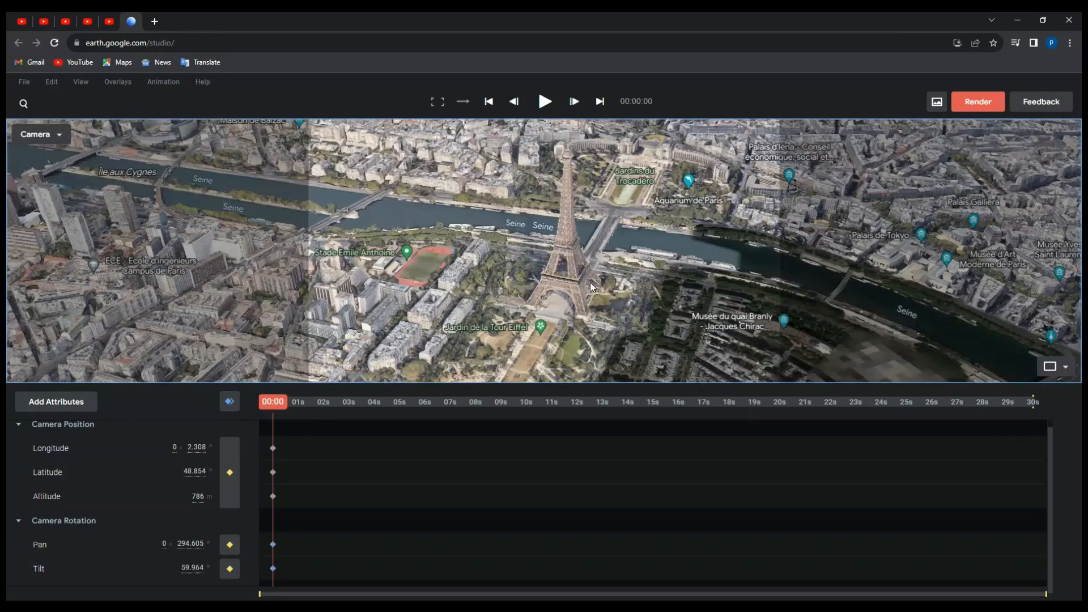
pyautogui.moveTo(586, 282); pyautogui.dragTo(574, 345, button='middle')
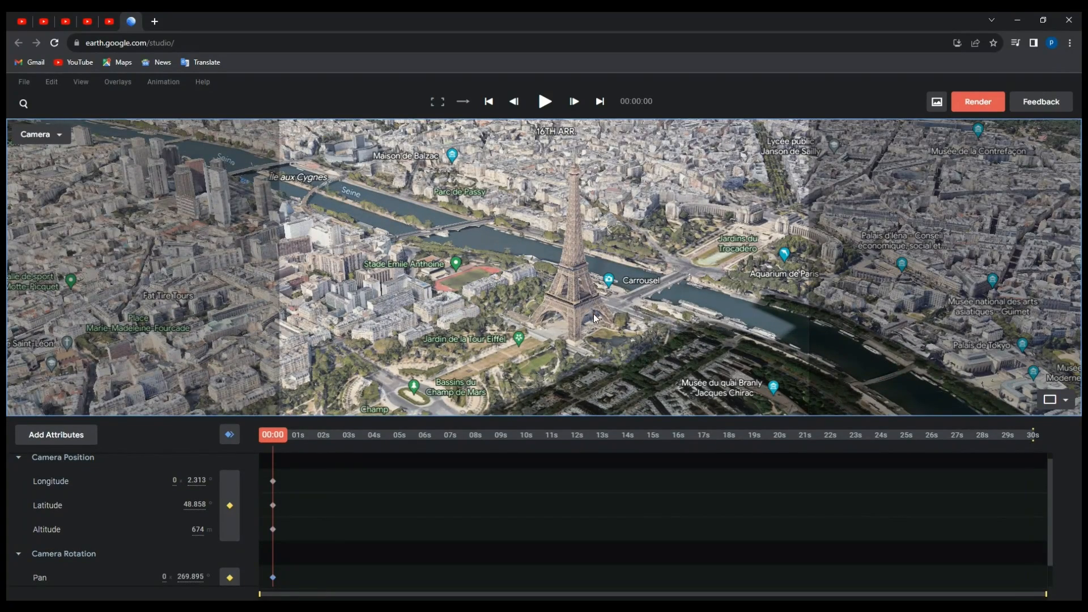
pyautogui.moveTo(596, 310); pyautogui.dragTo(502, 324, button='middle')
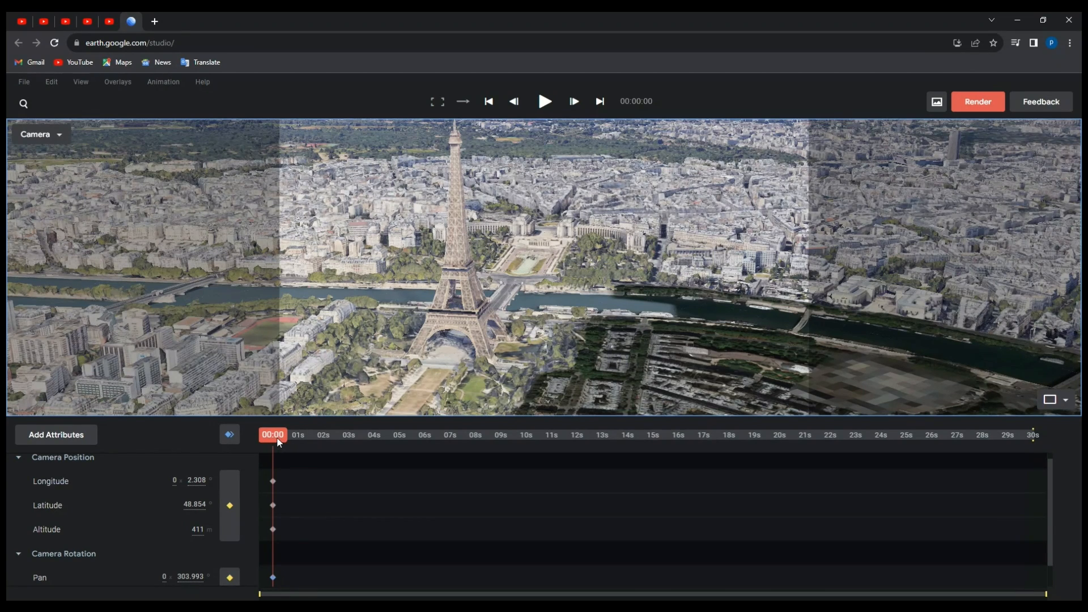
# At 15 s, frame the Eiffel Tower and Seine obliquely from an altitude of about 671 m and keyframe all attributes.
pyautogui.moveTo(278, 442); pyautogui.dragTo(655, 435)
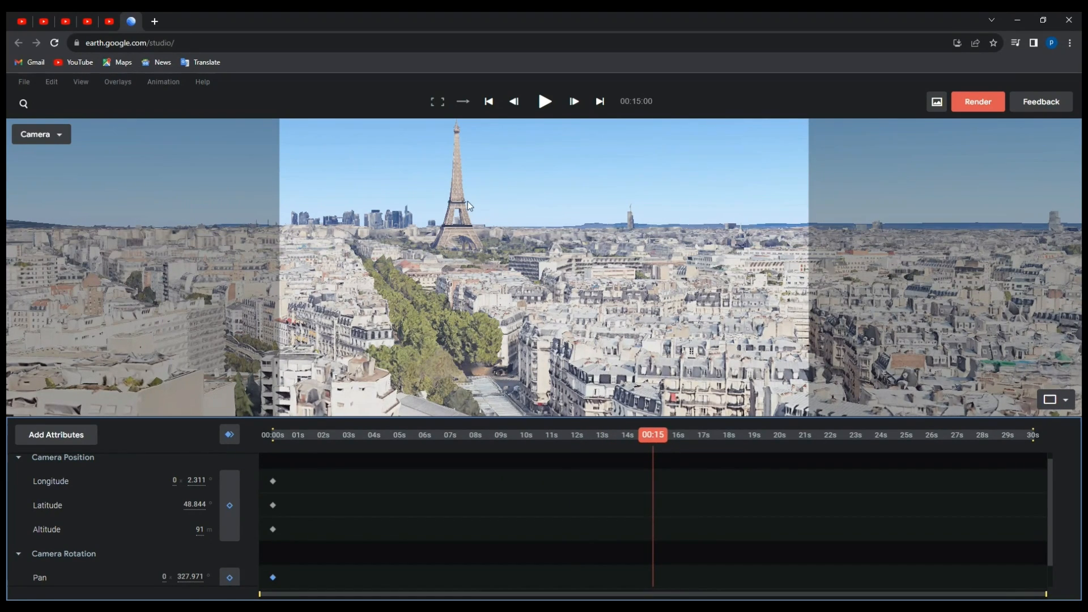
pyautogui.scroll(-1, 467, 222)
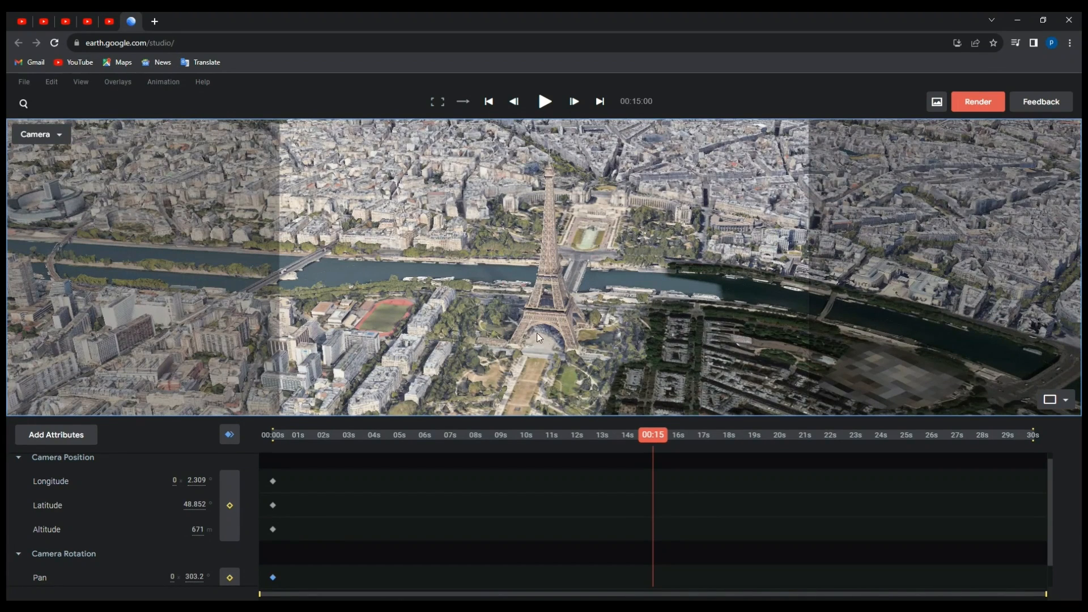
pyautogui.click(230, 435)
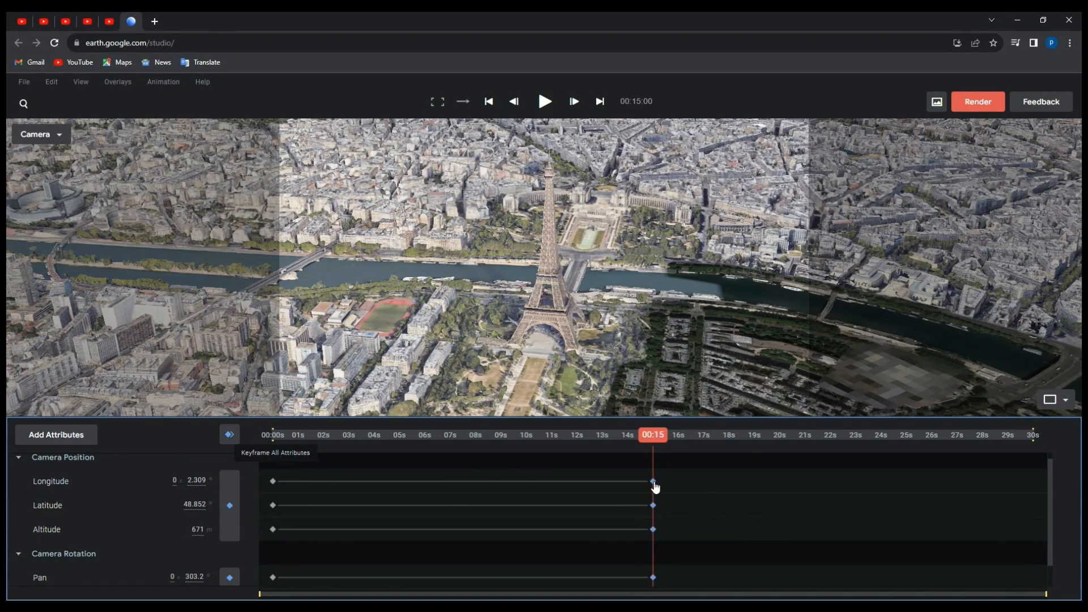
# Preview the camera move by playing and scrubbing the timeline between the keyframes at 0 s and 15 s.
pyautogui.press('space')
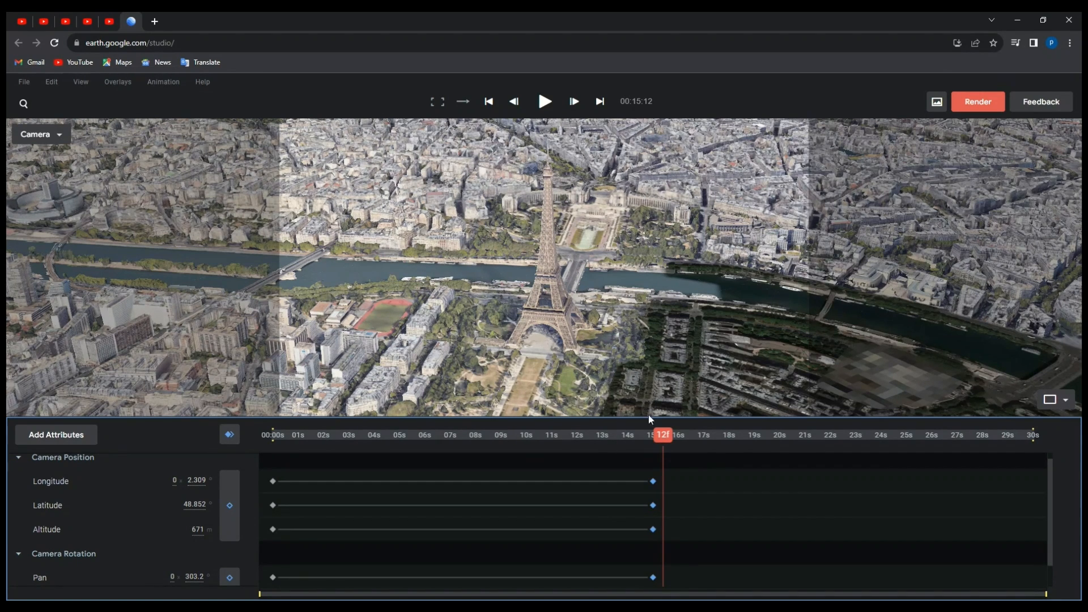
pyautogui.moveTo(664, 437); pyautogui.dragTo(231, 438)
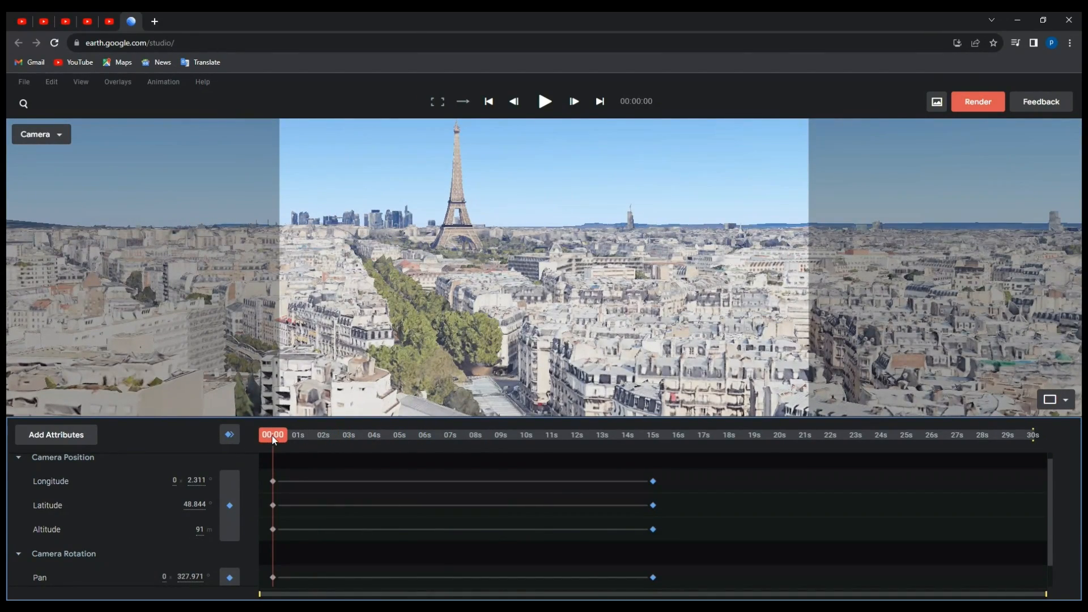
pyautogui.moveTo(272, 436); pyautogui.dragTo(653, 450)
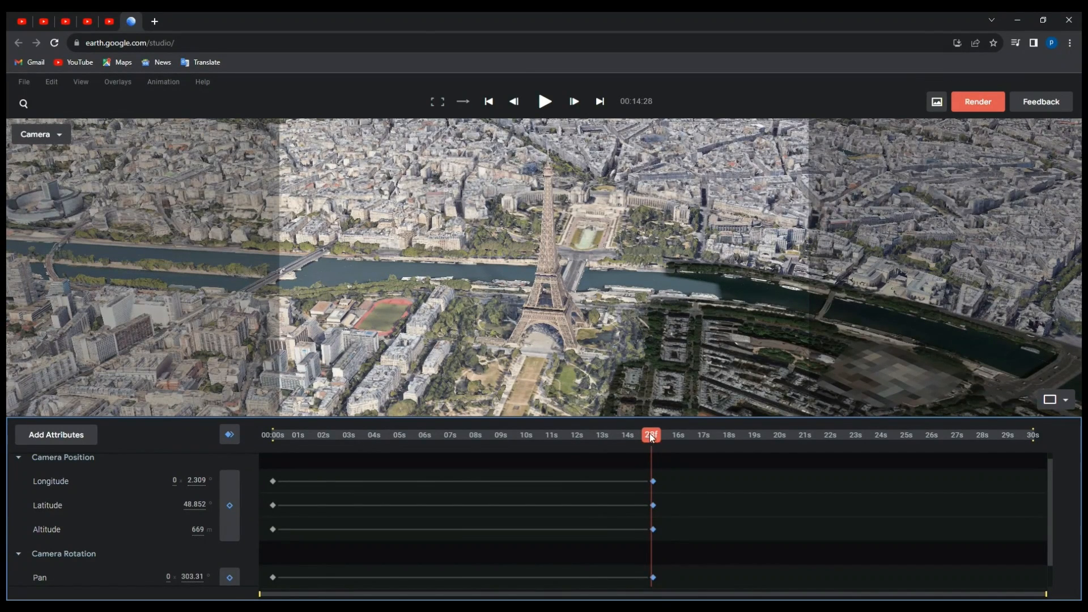
pyautogui.moveTo(659, 453)
pyautogui.mouseDown()
pyautogui.moveTo(665, 436)
pyautogui.moveTo(654, 437)
pyautogui.mouseUp()
# Orbit the camera around the Eiffel Tower to the Trocadéro side, at a pan of about 101° and an altitude of about 713 m.
pyautogui.keyDown('shift'); pyautogui.moveTo(659, 313); pyautogui.dragTo(403, 284); pyautogui.keyUp('shift')
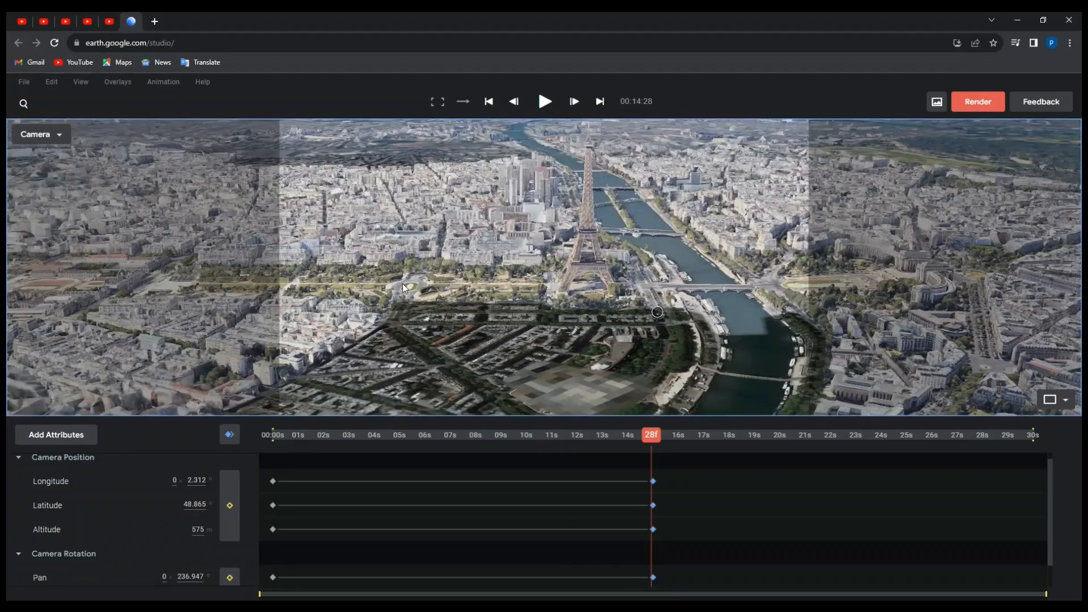
pyautogui.keyDown('shift'); pyautogui.moveTo(613, 306); pyautogui.dragTo(505, 300); pyautogui.keyUp('shift')
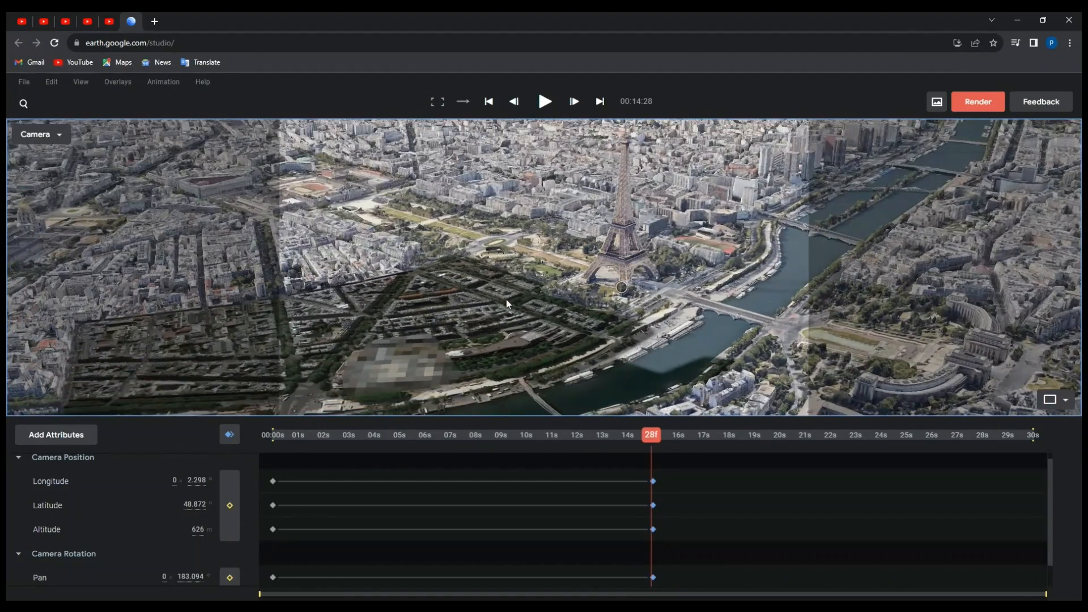
pyautogui.keyDown('shift'); pyautogui.moveTo(640, 267); pyautogui.dragTo(376, 268); pyautogui.keyUp('shift')
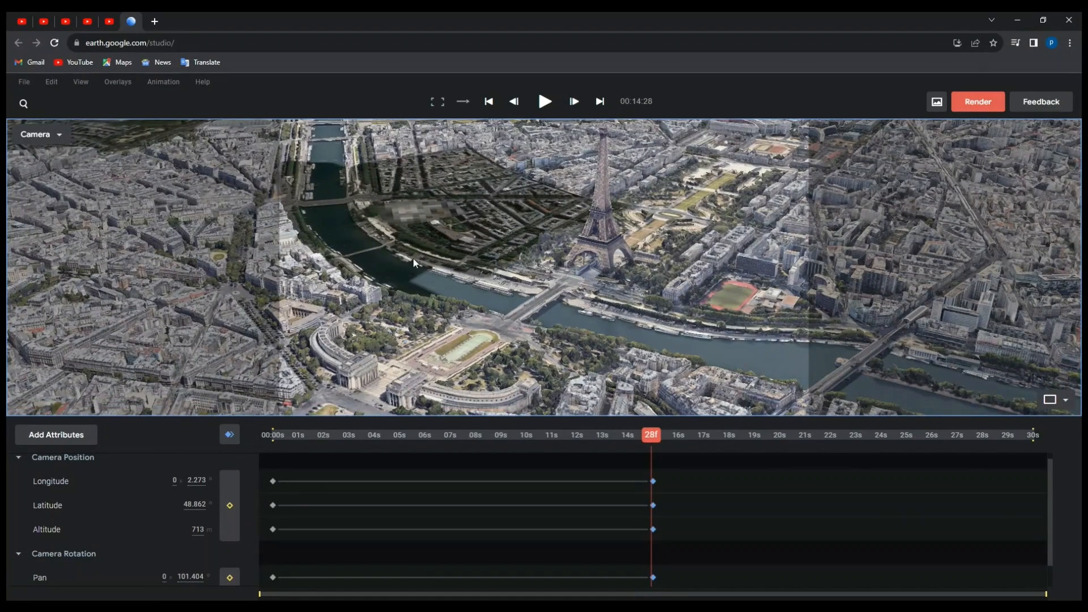
# Orbit the camera around the Eiffel Tower to a pan of about 71° and an altitude of about 969 m.
pyautogui.click(59, 136)
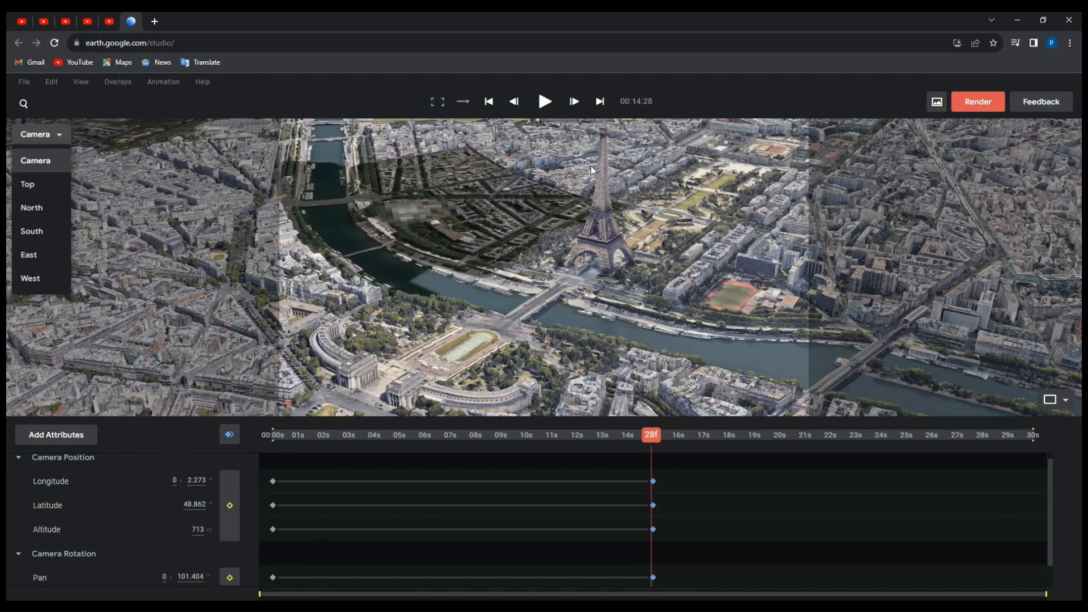
pyautogui.click(602, 212)
pyautogui.moveTo(647, 236)
pyautogui.mouseDown(button='middle')
pyautogui.moveTo(602, 269)
pyautogui.moveTo(539, 243)
pyautogui.moveTo(553, 243)
pyautogui.mouseUp(button='middle')
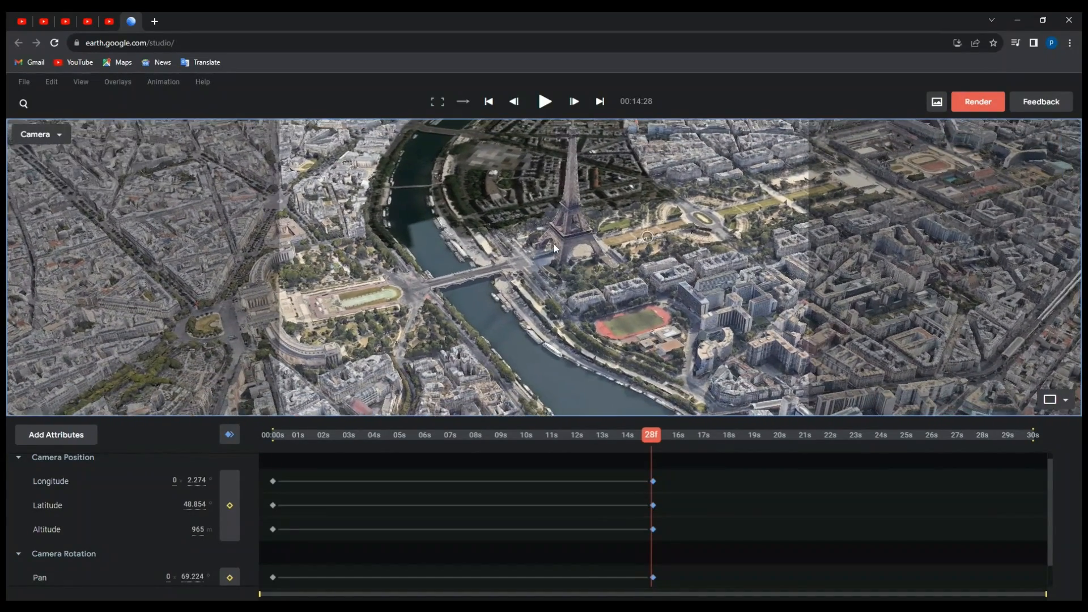
# Switch the viewport to the Top view and place the camera at the upper end of its path, at longitude 2.309.
pyautogui.click(40, 134)
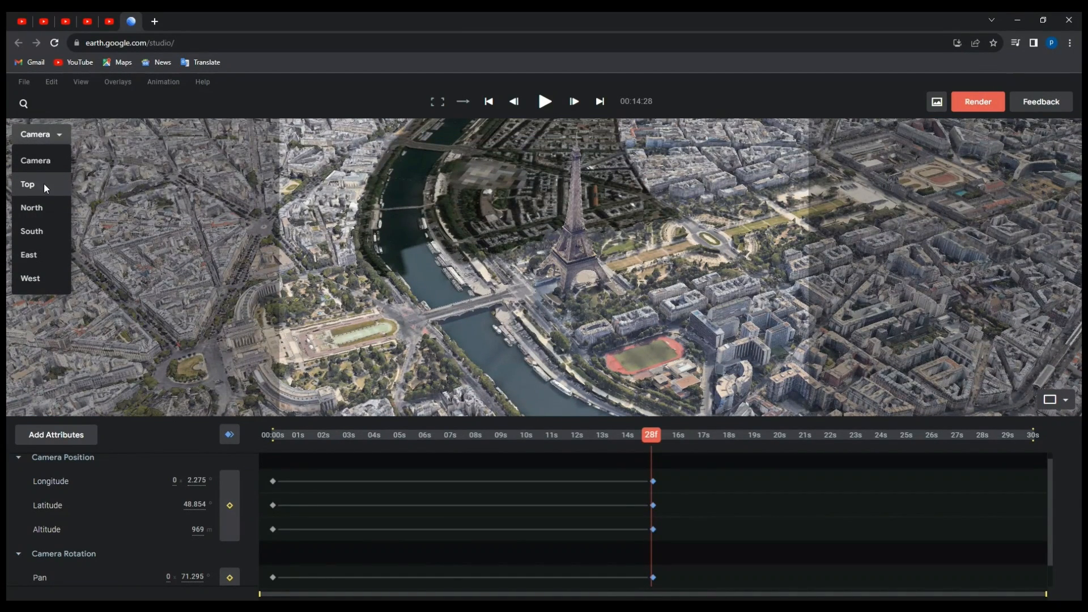
pyautogui.click(44, 185)
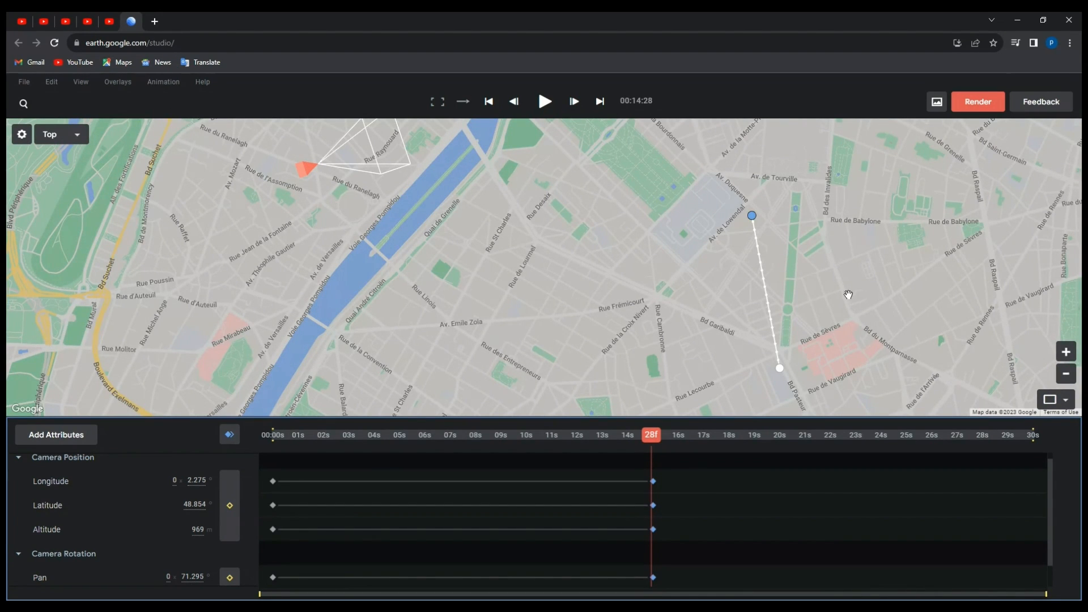
pyautogui.moveTo(864, 296); pyautogui.dragTo(655, 263)
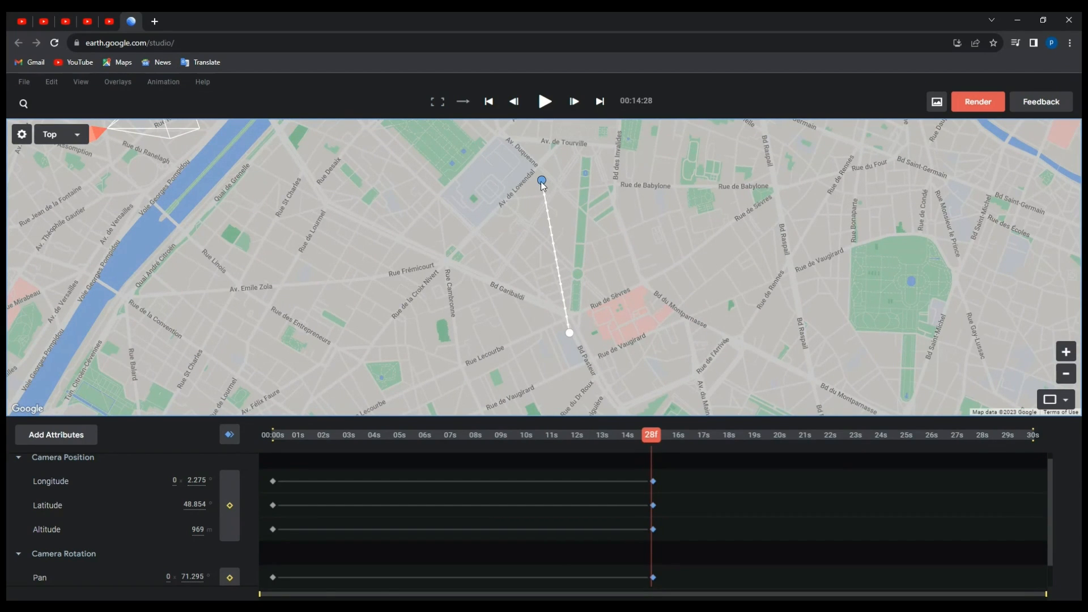
pyautogui.click(543, 181)
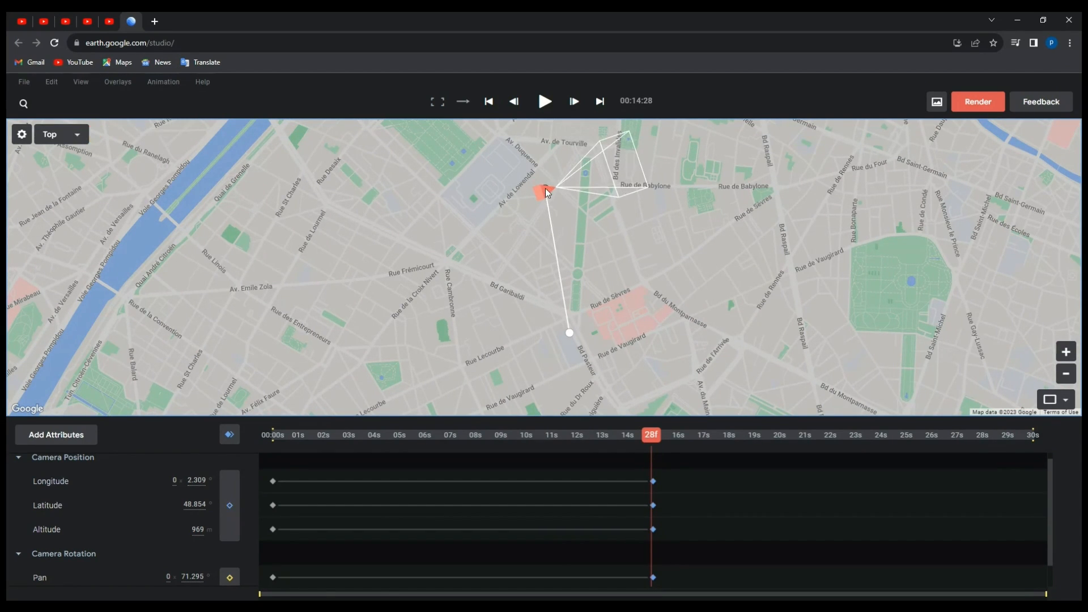
# Move the camera back and forth along its path on the map, finishing near the southern end at about latitude 48.845, longitude 2.311.
pyautogui.moveTo(538, 180)
pyautogui.mouseDown()
pyautogui.moveTo(520, 185)
pyautogui.moveTo(541, 199)
pyautogui.moveTo(543, 181)
pyautogui.moveTo(542, 215)
pyautogui.mouseUp()
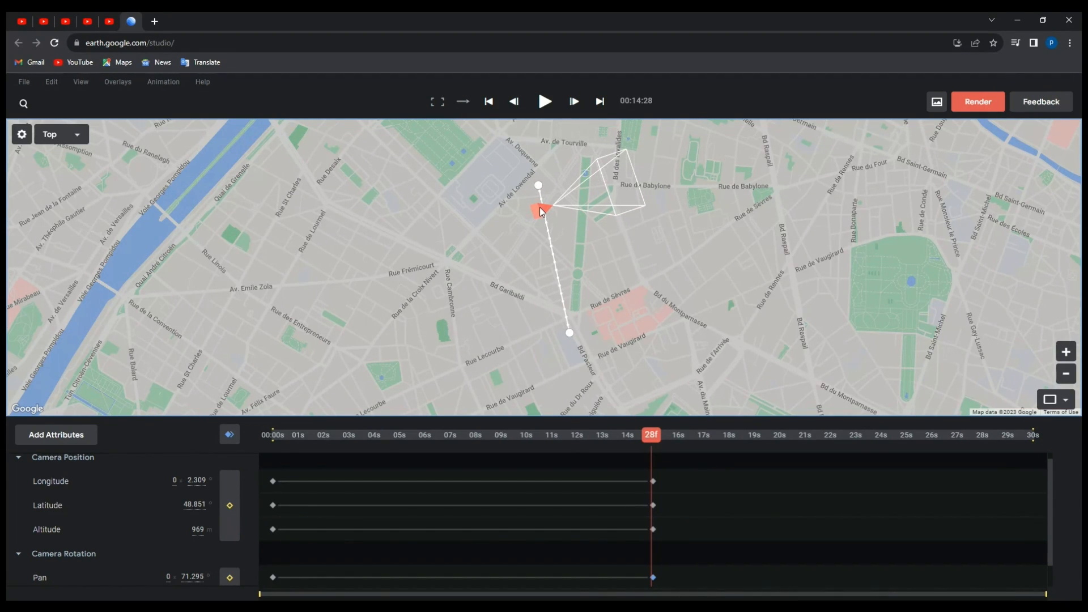
pyautogui.moveTo(541, 212); pyautogui.dragTo(560, 309)
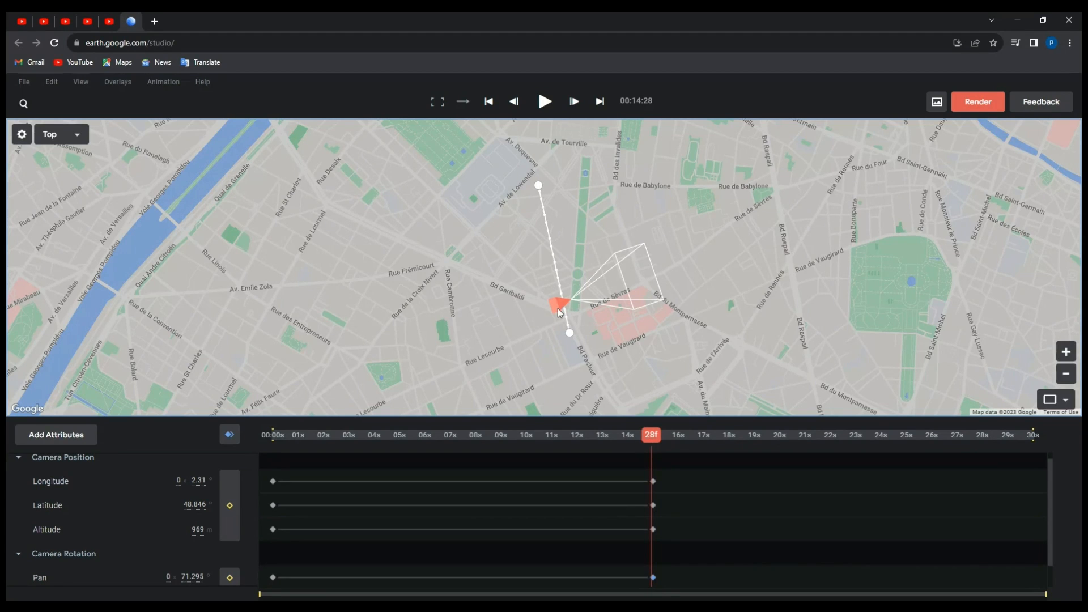
pyautogui.moveTo(558, 309)
pyautogui.mouseDown()
pyautogui.moveTo(563, 324)
pyautogui.moveTo(541, 201)
pyautogui.mouseUp()
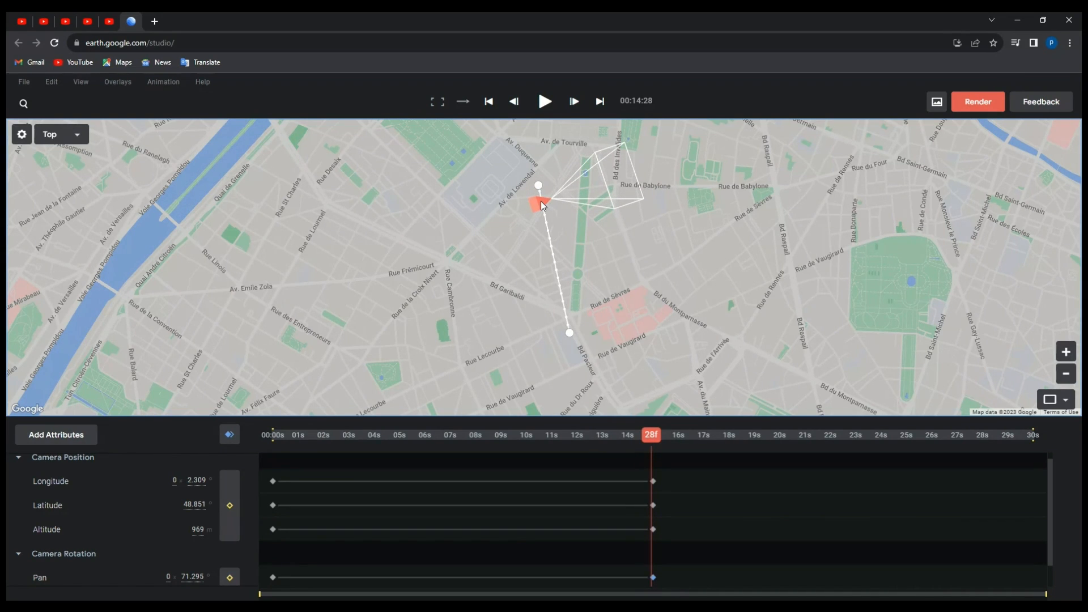
pyautogui.moveTo(615, 300); pyautogui.dragTo(546, 335)
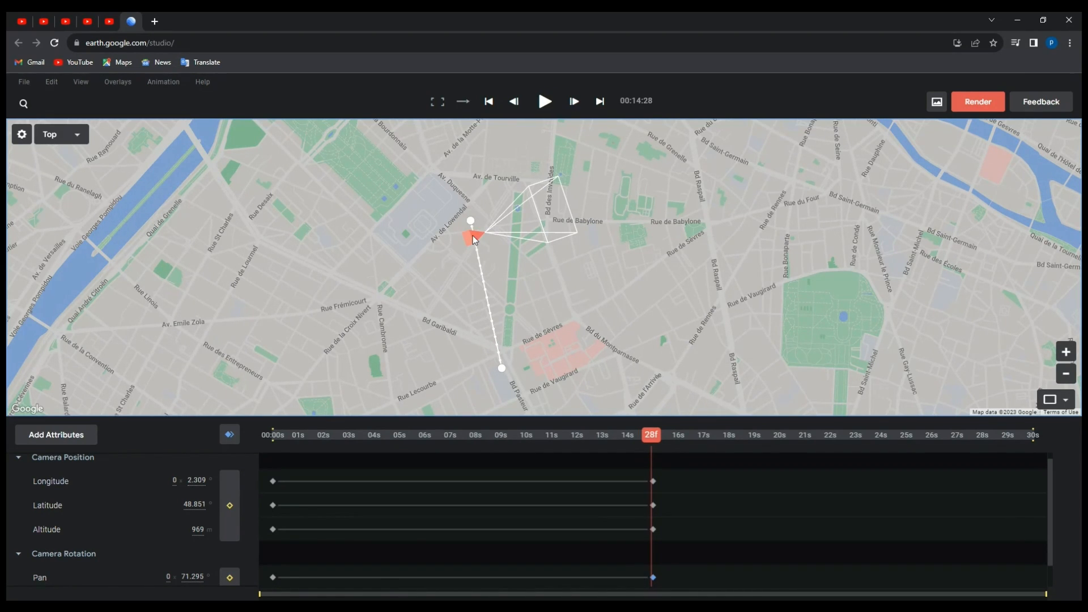
pyautogui.moveTo(475, 238)
pyautogui.mouseDown()
pyautogui.moveTo(502, 362)
pyautogui.moveTo(483, 275)
pyautogui.moveTo(496, 349)
pyautogui.moveTo(483, 350)
pyautogui.moveTo(475, 316)
pyautogui.moveTo(492, 293)
pyautogui.moveTo(499, 241)
pyautogui.moveTo(487, 311)
pyautogui.moveTo(488, 296)
pyautogui.mouseUp()
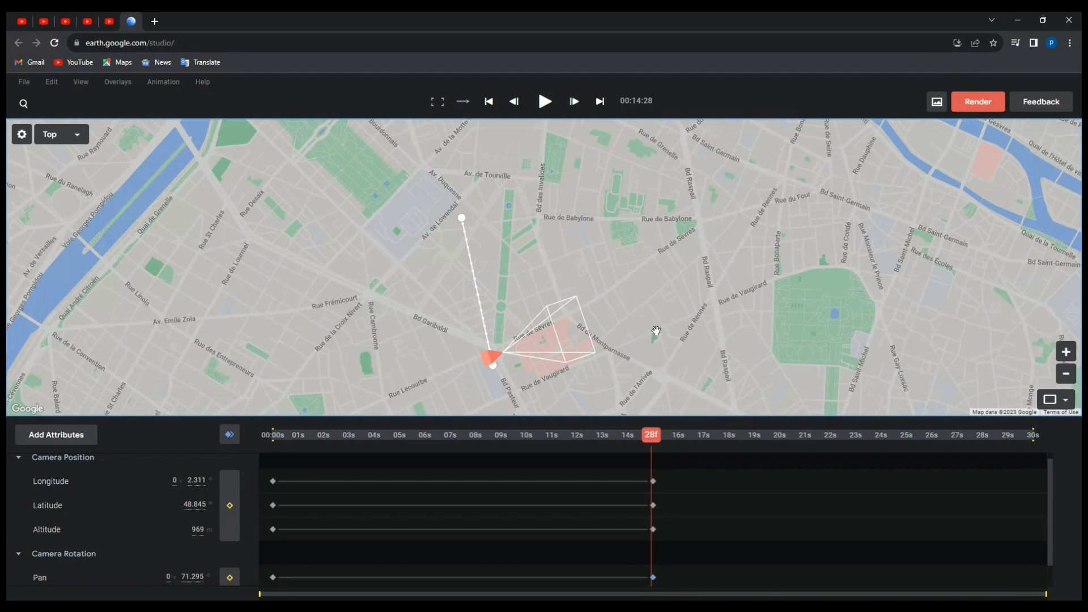
# Split the workspace into two viewports showing the Camera and Top views, with the whole camera path framed on the map.
pyautogui.click(1068, 403)
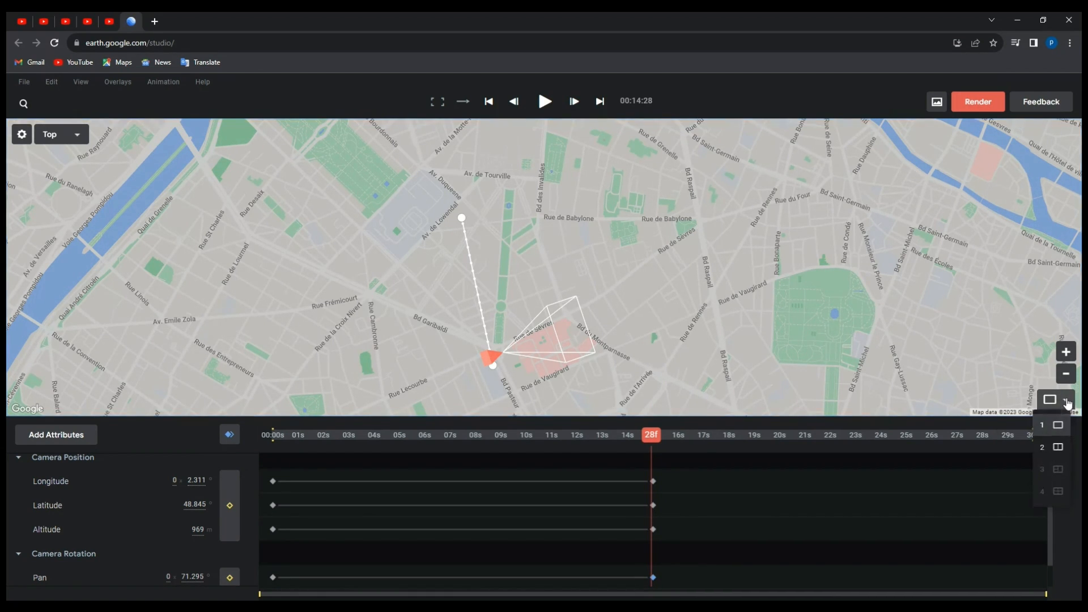
pyautogui.click(1058, 449)
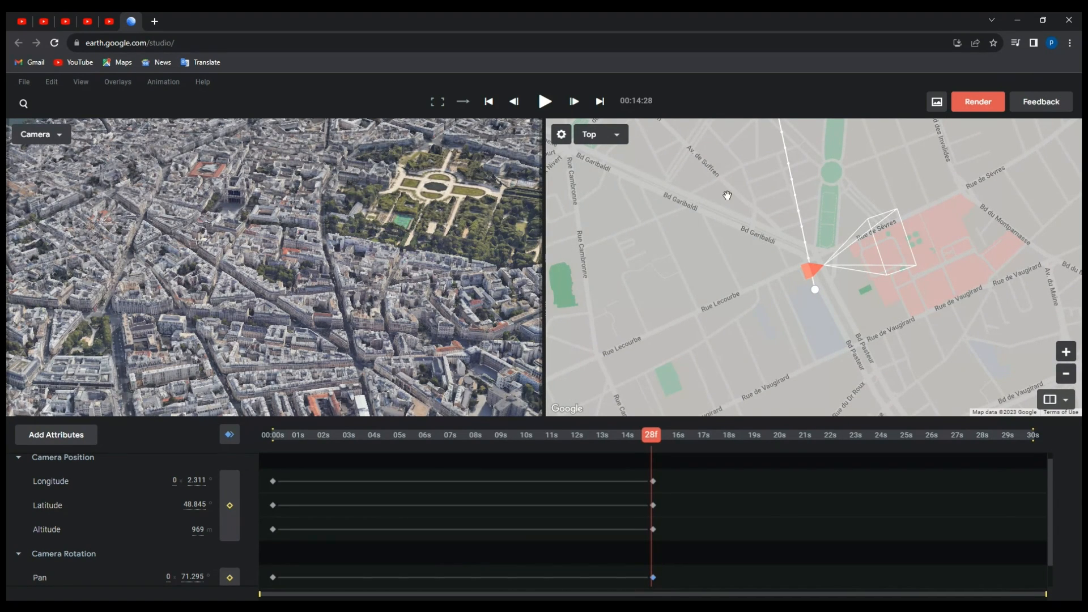
pyautogui.moveTo(870, 172); pyautogui.dragTo(878, 218)
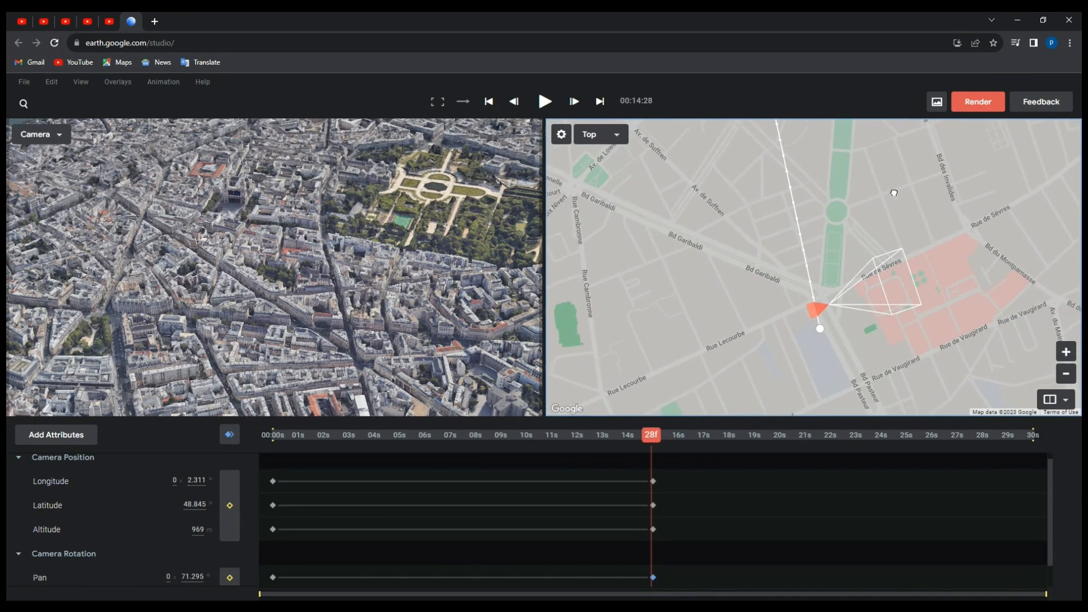
pyautogui.scroll(-2, 889, 228)
pyautogui.scroll(-1, 890, 229)
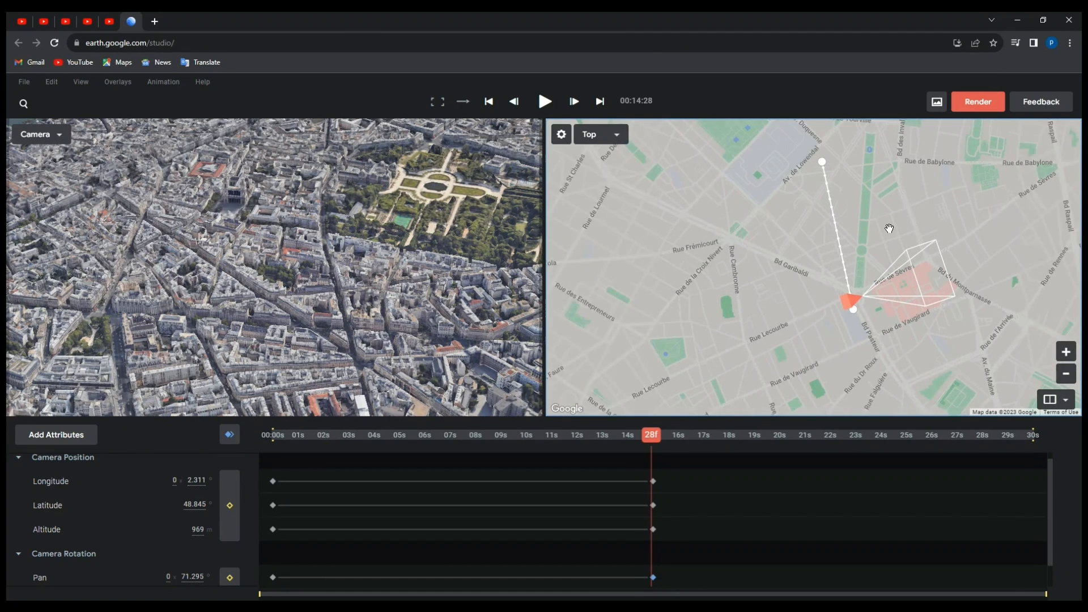
pyautogui.moveTo(872, 203); pyautogui.dragTo(822, 230)
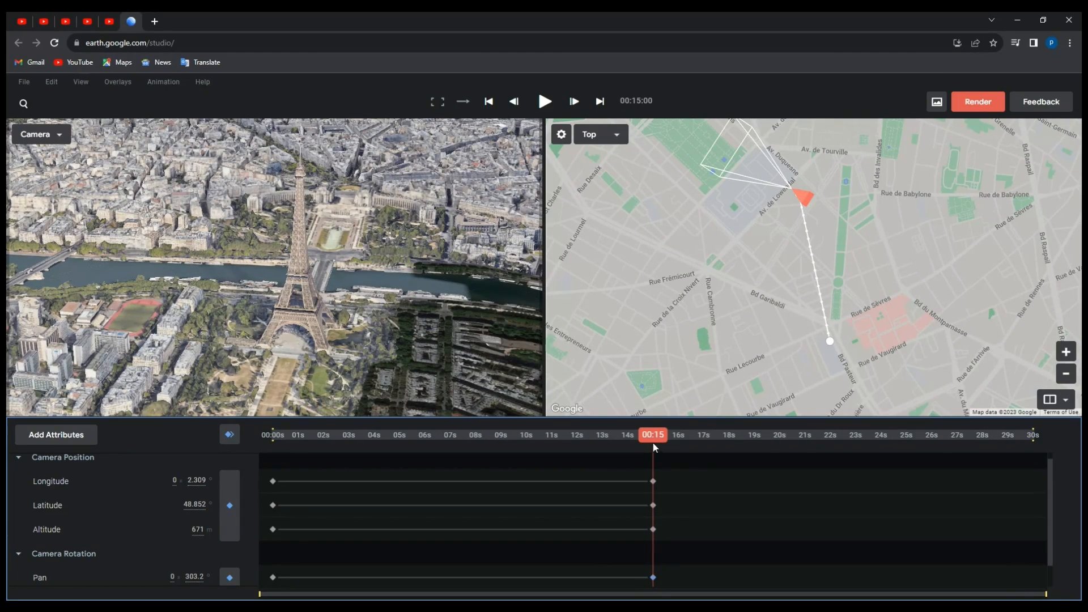
# At 15 s, move the camera along its path on the map, finishing near the southern end at about latitude 48.845.
pyautogui.moveTo(657, 440)
pyautogui.mouseDown()
pyautogui.moveTo(273, 434)
pyautogui.moveTo(652, 454)
pyautogui.mouseUp()
pyautogui.moveTo(802, 196); pyautogui.dragTo(831, 339)
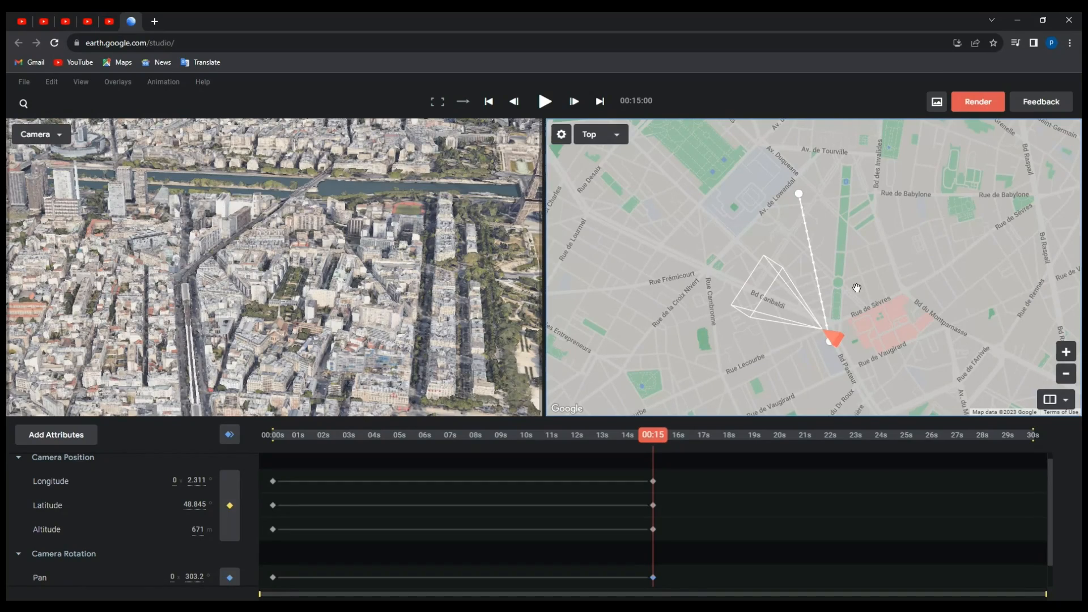
pyautogui.moveTo(836, 329)
pyautogui.mouseDown()
pyautogui.moveTo(852, 203)
pyautogui.moveTo(791, 160)
pyautogui.moveTo(741, 152)
pyautogui.moveTo(712, 172)
pyautogui.moveTo(695, 226)
pyautogui.moveTo(716, 320)
pyautogui.moveTo(770, 360)
pyautogui.moveTo(835, 375)
pyautogui.moveTo(845, 363)
pyautogui.moveTo(808, 212)
pyautogui.mouseUp()
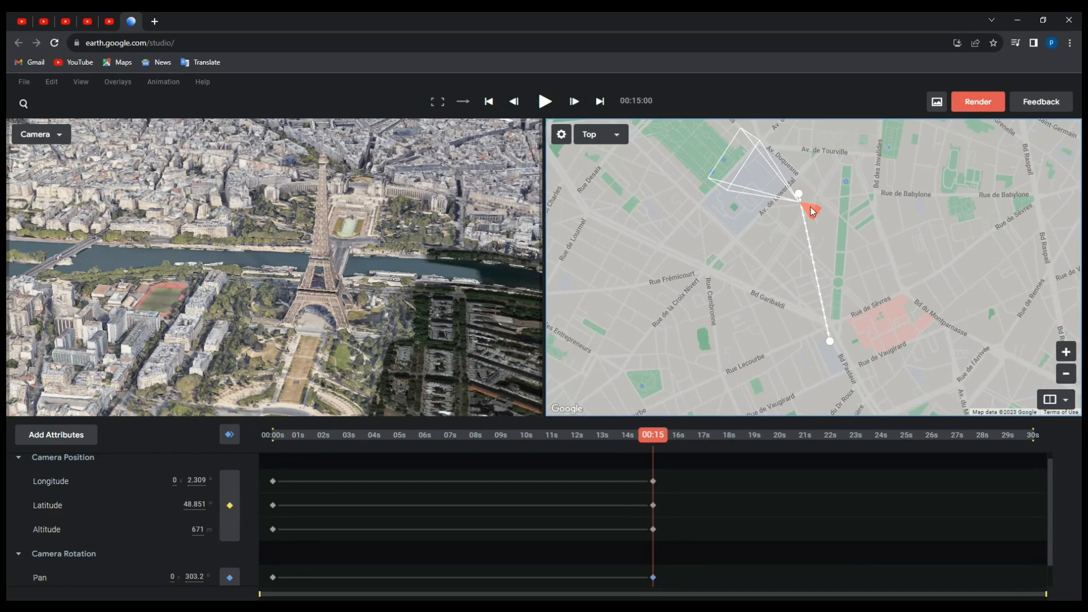
pyautogui.moveTo(813, 211)
pyautogui.mouseDown()
pyautogui.moveTo(825, 337)
pyautogui.moveTo(820, 222)
pyautogui.moveTo(836, 230)
pyautogui.moveTo(851, 268)
pyautogui.moveTo(844, 310)
pyautogui.moveTo(829, 311)
pyautogui.moveTo(826, 212)
pyautogui.moveTo(828, 330)
pyautogui.mouseUp()
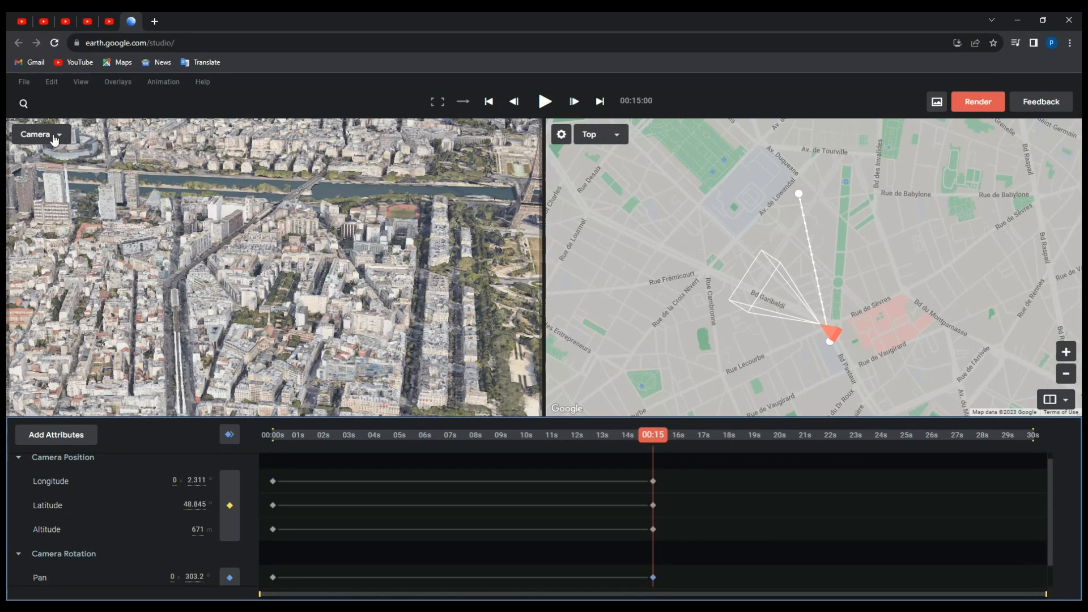
# Swap the two viewports by assigning the Camera view to the map's viewport, and nudge the camera onto the path's southern end.
pyautogui.click(618, 136)
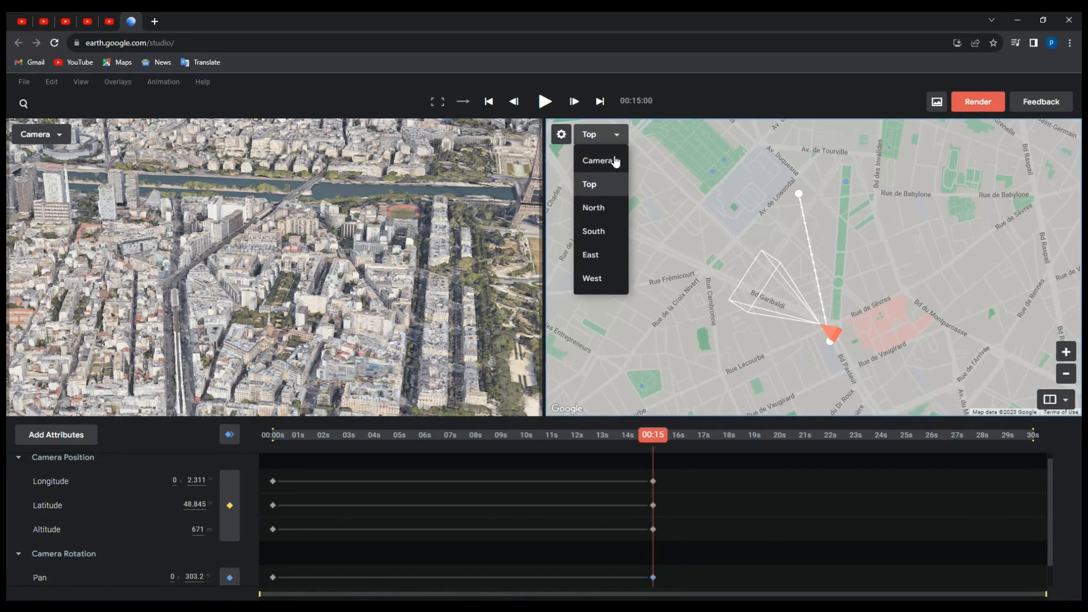
pyautogui.click(605, 161)
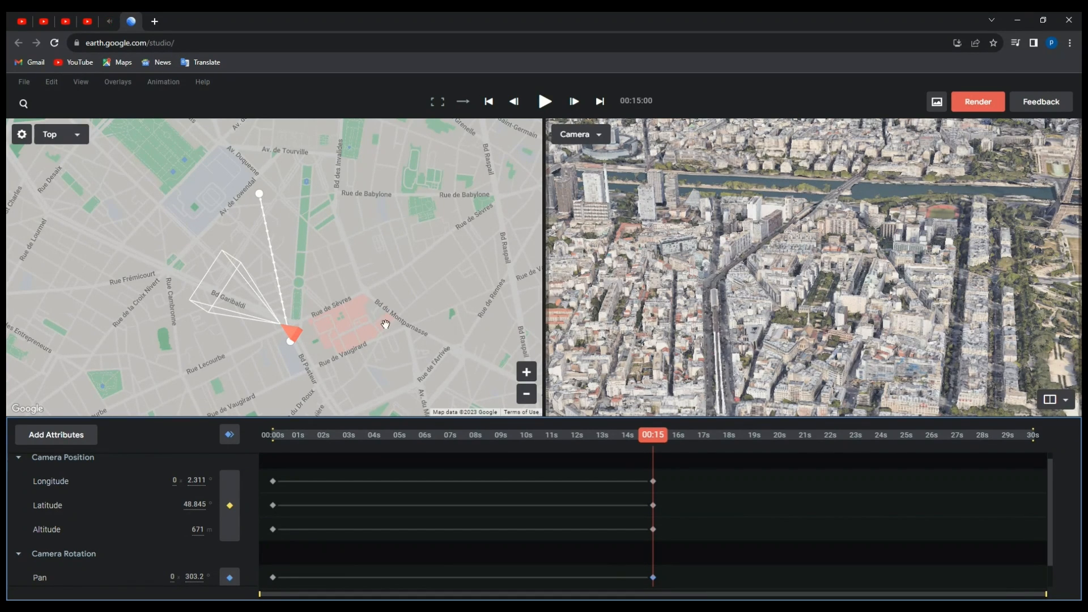
pyautogui.moveTo(293, 332)
pyautogui.mouseDown()
pyautogui.moveTo(312, 310)
pyautogui.moveTo(318, 246)
pyautogui.moveTo(299, 210)
pyautogui.moveTo(275, 210)
pyautogui.moveTo(284, 341)
pyautogui.moveTo(281, 268)
pyautogui.moveTo(262, 231)
pyautogui.moveTo(290, 321)
pyautogui.moveTo(283, 302)
pyautogui.moveTo(302, 251)
pyautogui.moveTo(270, 245)
pyautogui.moveTo(240, 216)
pyautogui.moveTo(241, 187)
pyautogui.moveTo(270, 175)
pyautogui.moveTo(339, 203)
pyautogui.moveTo(352, 240)
pyautogui.moveTo(307, 312)
pyautogui.moveTo(285, 324)
pyautogui.moveTo(271, 214)
pyautogui.moveTo(276, 339)
pyautogui.moveTo(284, 321)
pyautogui.moveTo(286, 337)
pyautogui.mouseUp()
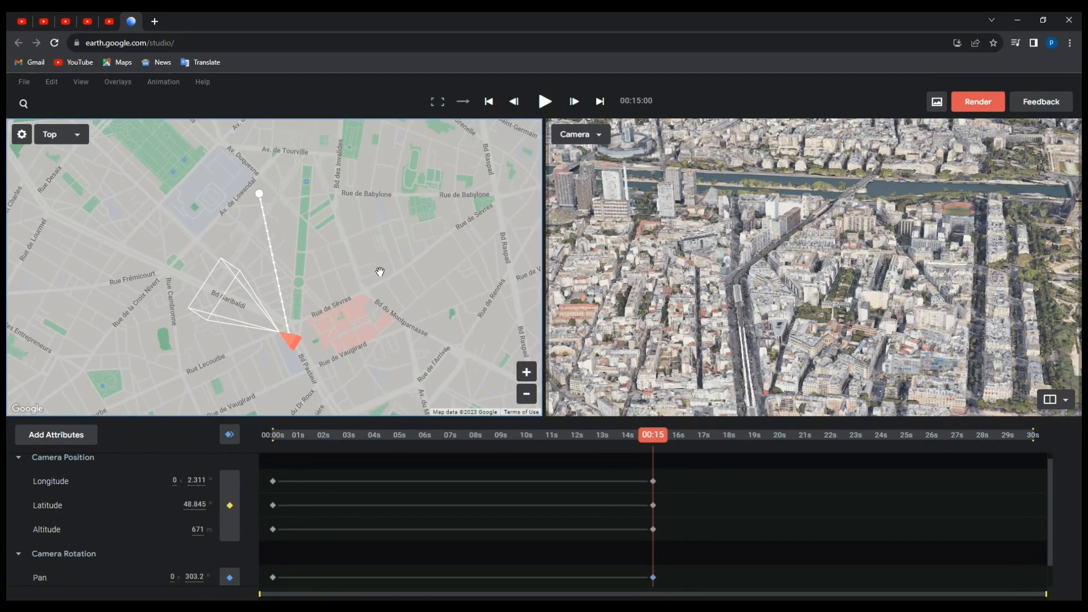
# Play the camera move from 0 s past the 15 s keyframe to compare the map path with the camera view.
pyautogui.click(544, 103)
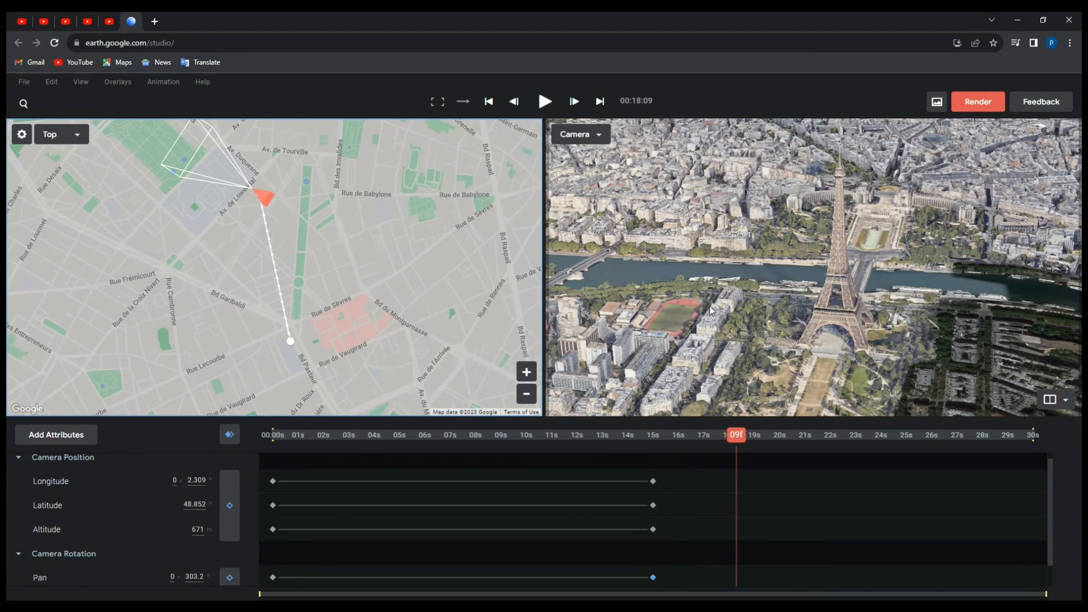
pyautogui.moveTo(746, 437); pyautogui.dragTo(267, 441)
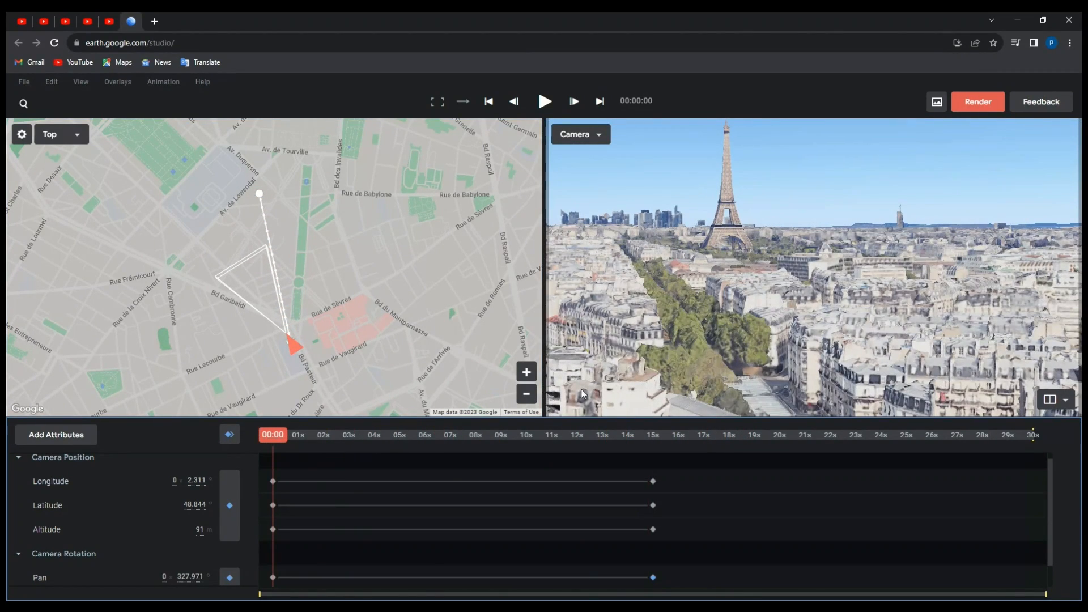
pyautogui.click(546, 102)
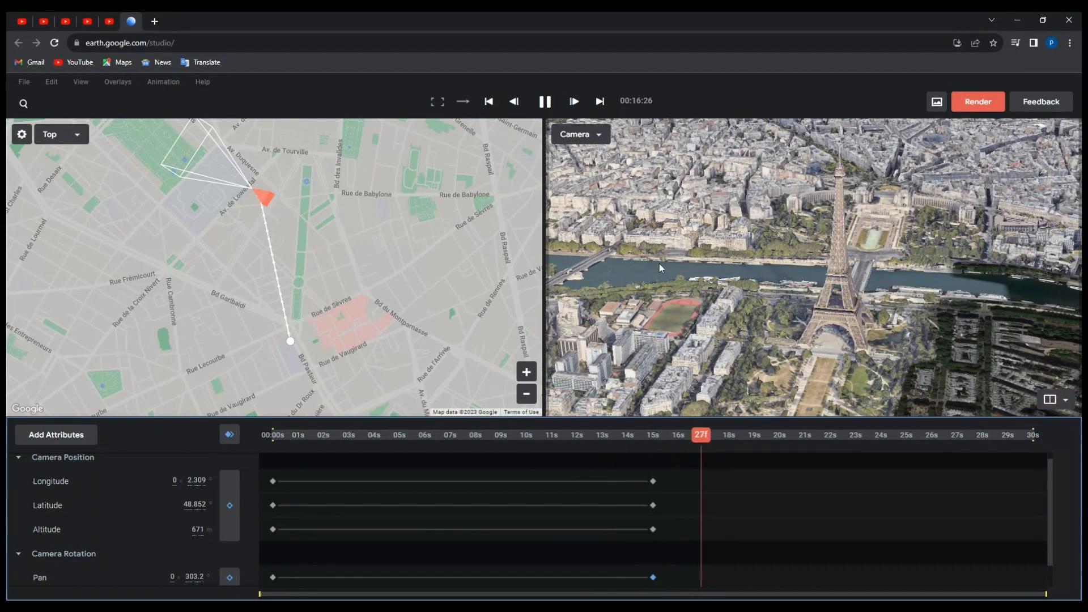
pyautogui.click(623, 441)
pyautogui.moveTo(654, 434)
pyautogui.mouseDown()
pyautogui.moveTo(272, 435)
pyautogui.moveTo(273, 399)
pyautogui.mouseUp()
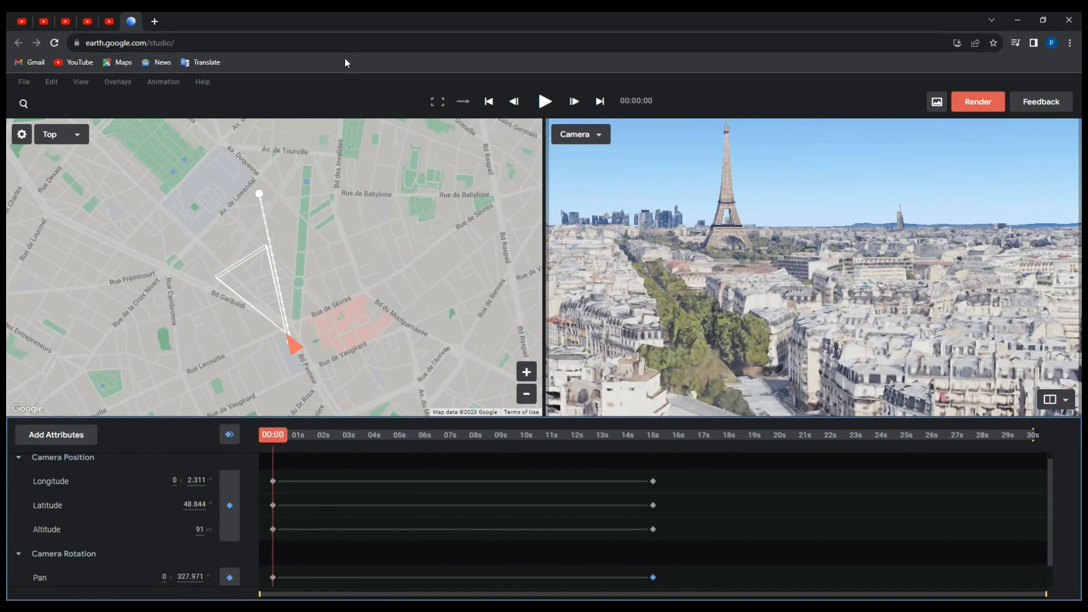
pyautogui.click(544, 102)
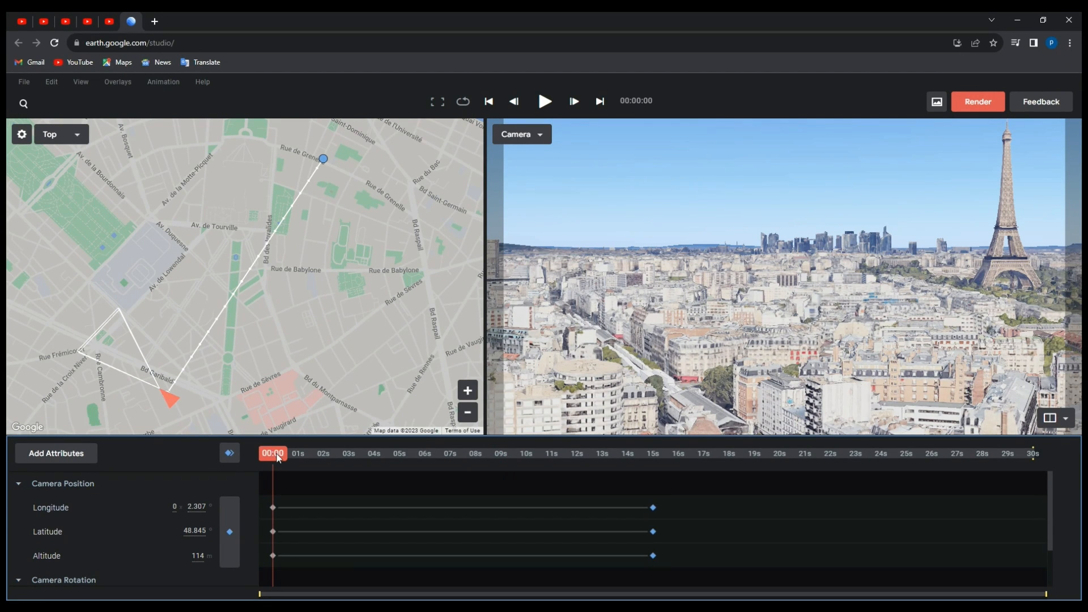
# Scrub the timeline between 0 s and 15 s to examine the diagonal camera path in both viewports.
pyautogui.moveTo(278, 458); pyautogui.dragTo(446, 457)
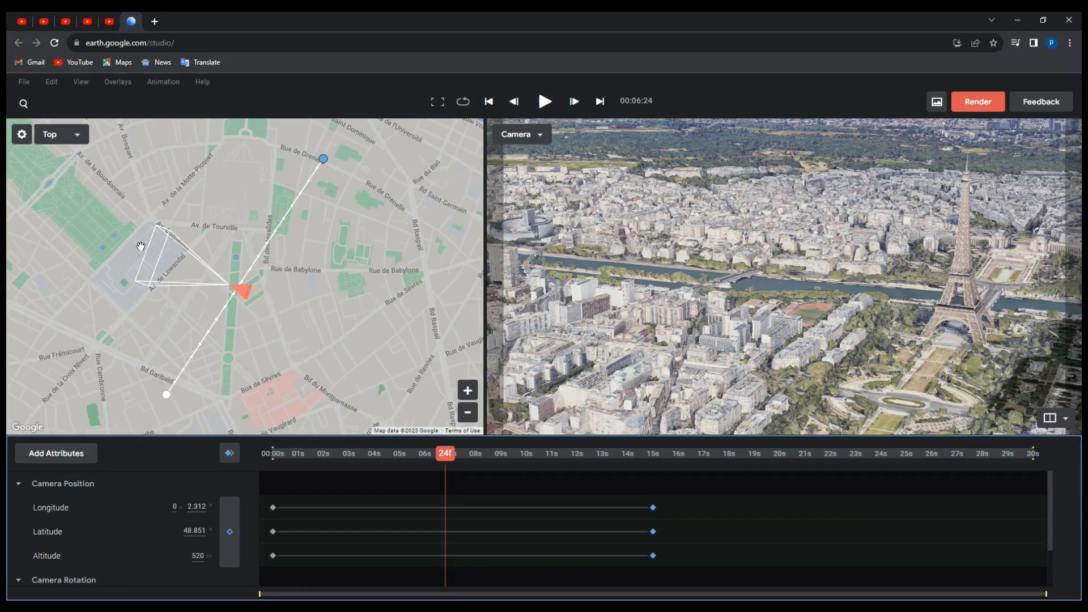
pyautogui.moveTo(441, 452)
pyautogui.mouseDown()
pyautogui.moveTo(653, 464)
pyautogui.moveTo(269, 463)
pyautogui.moveTo(654, 465)
pyautogui.mouseUp()
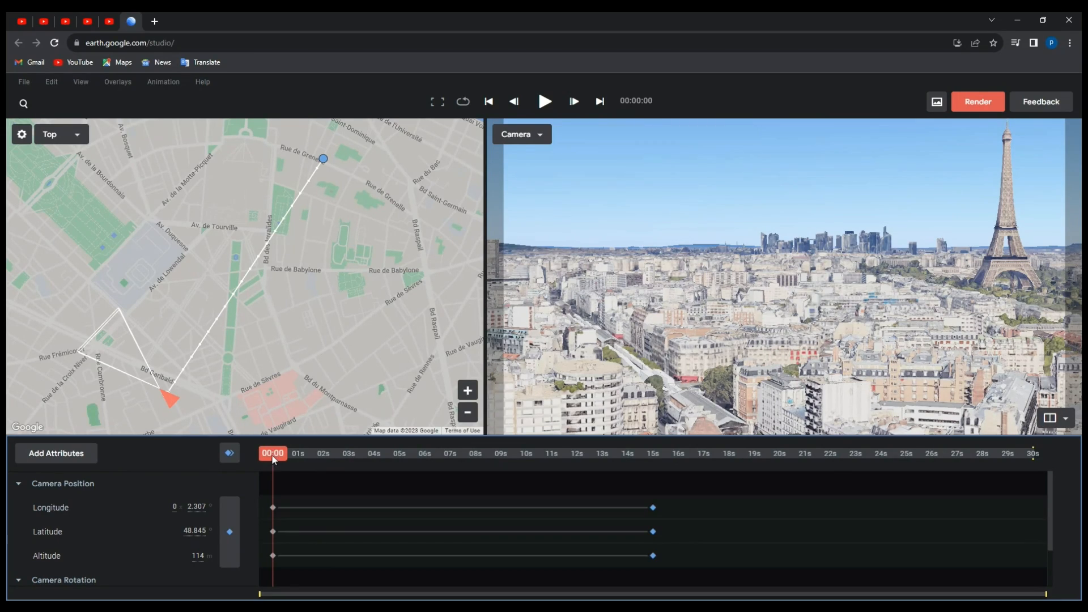
pyautogui.moveTo(272, 458); pyautogui.dragTo(654, 464)
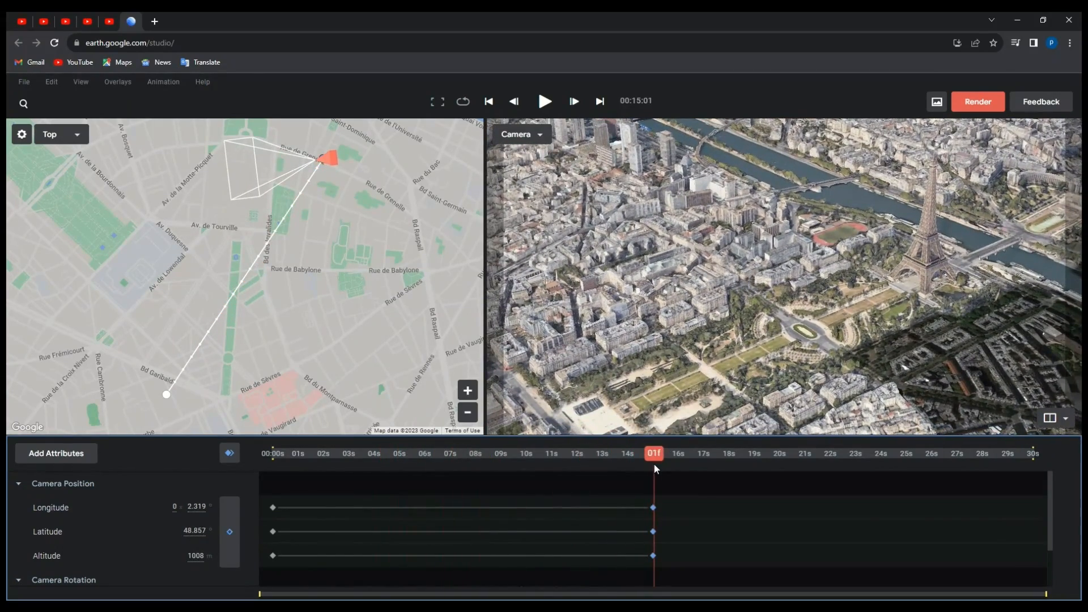
# Set a camera target at the base of the Eiffel Tower with the playhead around the 15 s keyframe.
pyautogui.rightClick(927, 258)
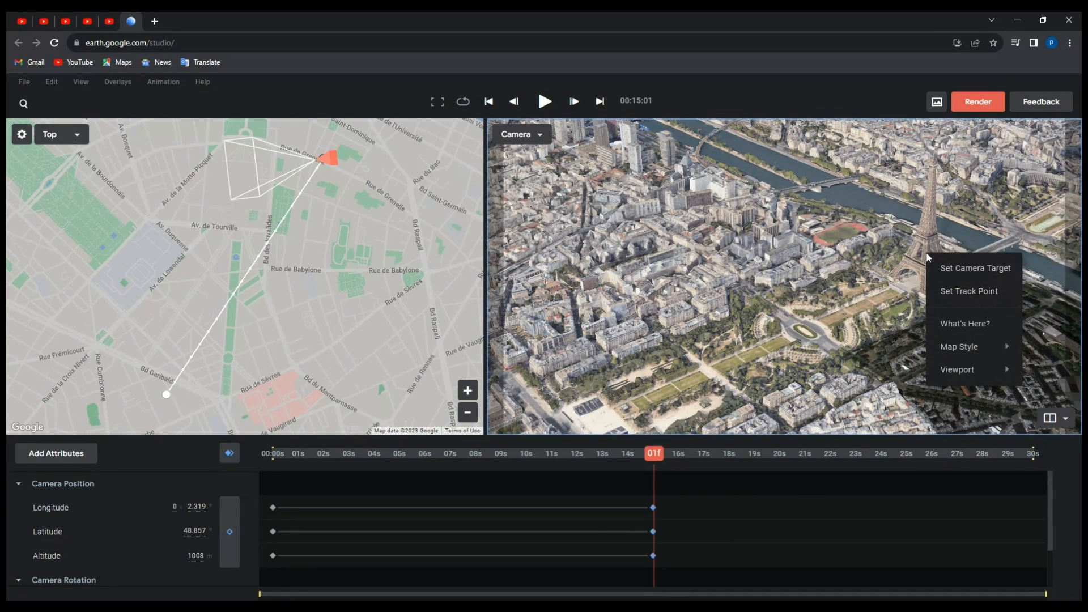
pyautogui.click(950, 271)
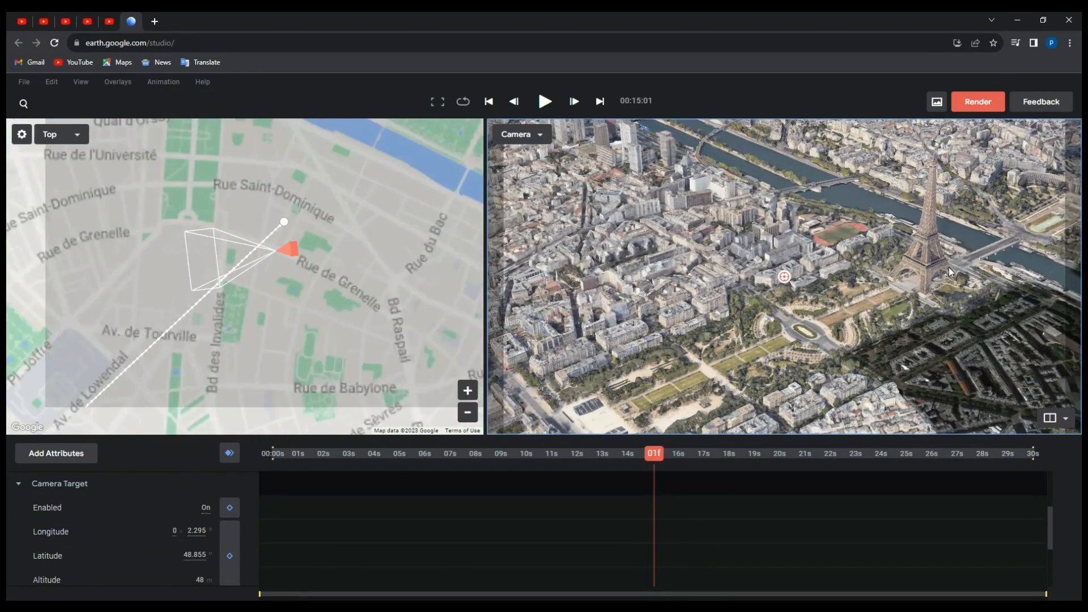
pyautogui.moveTo(785, 278); pyautogui.dragTo(793, 276)
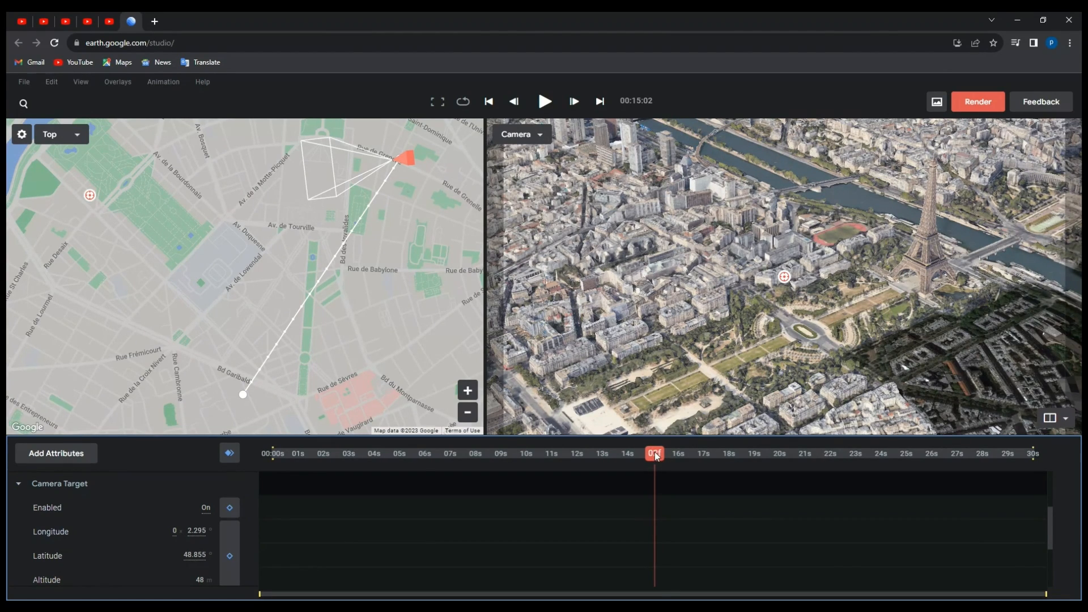
pyautogui.moveTo(655, 457)
pyautogui.mouseDown()
pyautogui.moveTo(268, 457)
pyautogui.moveTo(653, 456)
pyautogui.mouseUp()
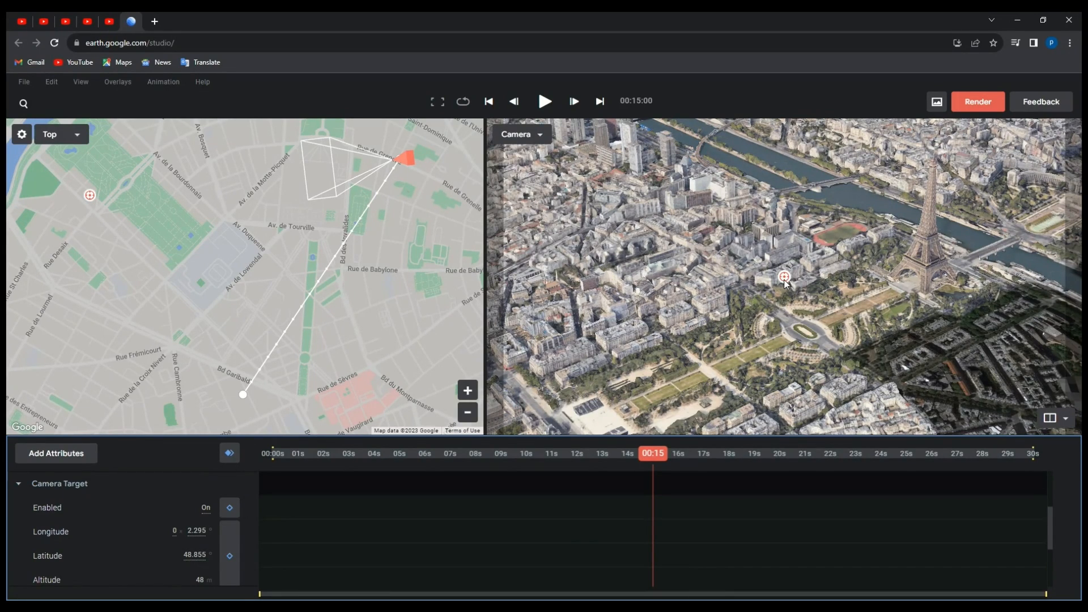
pyautogui.moveTo(660, 452)
pyautogui.mouseDown()
pyautogui.moveTo(281, 454)
pyautogui.moveTo(558, 438)
pyautogui.moveTo(654, 453)
pyautogui.mouseUp()
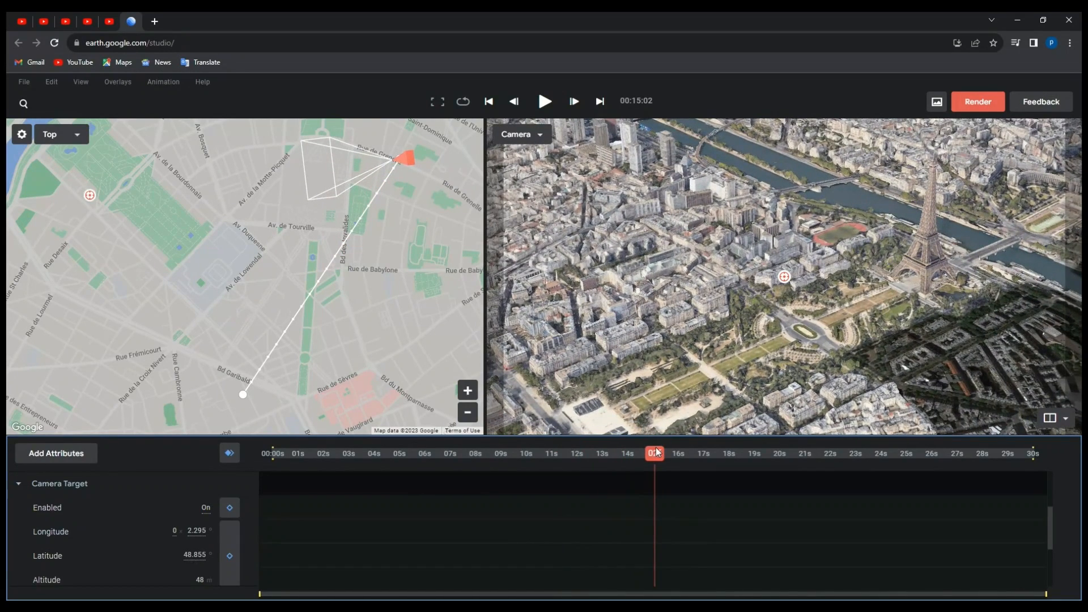
# Move the camera target on the map to the Eiffel Tower's base at longitude 2.294, latitude 48.858, with the playhead around 15 s.
pyautogui.moveTo(91, 197); pyautogui.dragTo(135, 185)
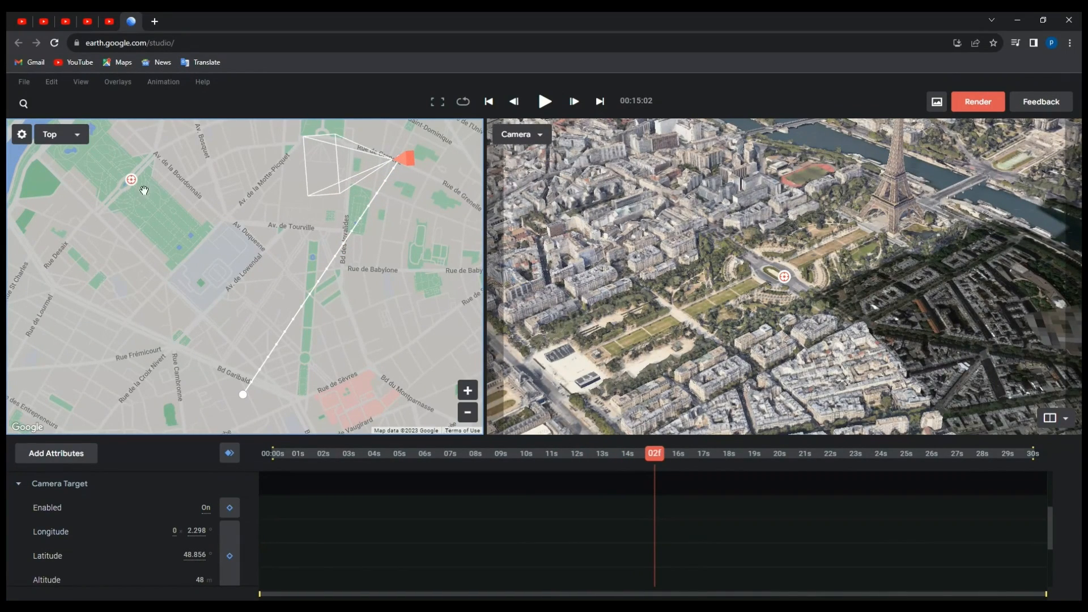
pyautogui.moveTo(130, 182)
pyautogui.mouseDown()
pyautogui.moveTo(109, 139)
pyautogui.moveTo(70, 143)
pyautogui.mouseUp()
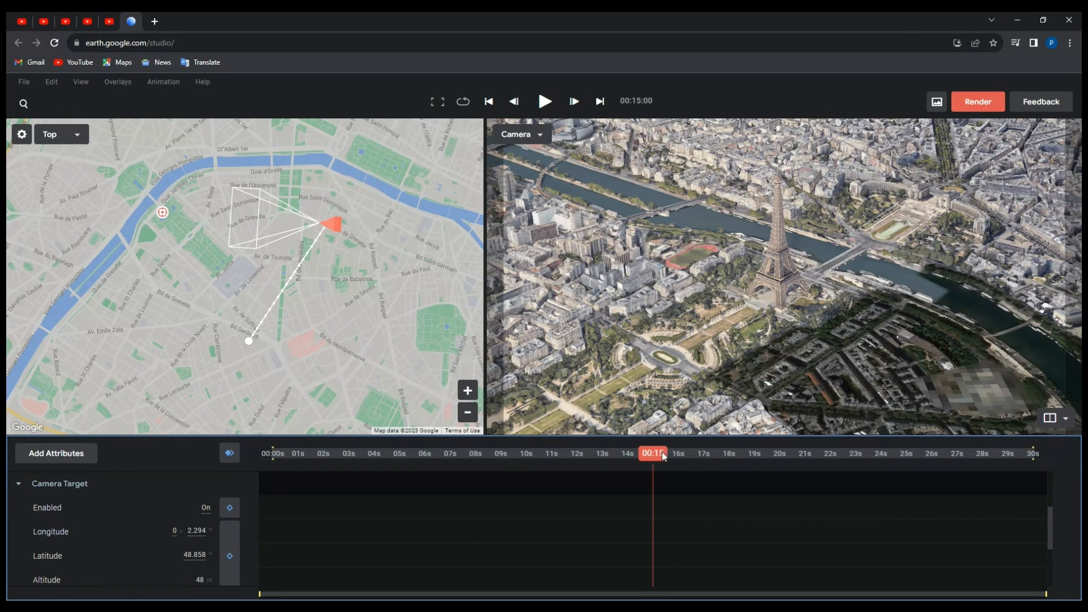
pyautogui.moveTo(664, 457)
pyautogui.mouseDown()
pyautogui.moveTo(455, 459)
pyautogui.moveTo(268, 493)
pyautogui.moveTo(365, 473)
pyautogui.moveTo(652, 457)
pyautogui.moveTo(319, 466)
pyautogui.moveTo(651, 457)
pyautogui.mouseUp()
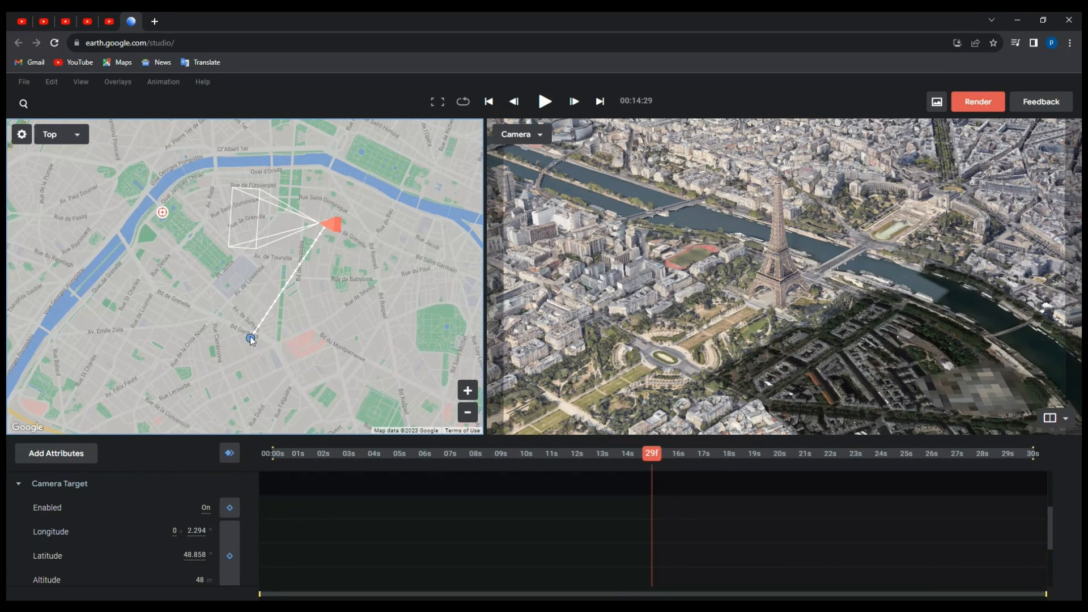
# Move the camera path's start keyframe and 15 s keyframe closer to the Eiffel Tower, one on each side of the Champ de Mars.
pyautogui.moveTo(252, 340); pyautogui.dragTo(158, 287)
pyautogui.moveTo(332, 229); pyautogui.dragTo(231, 259)
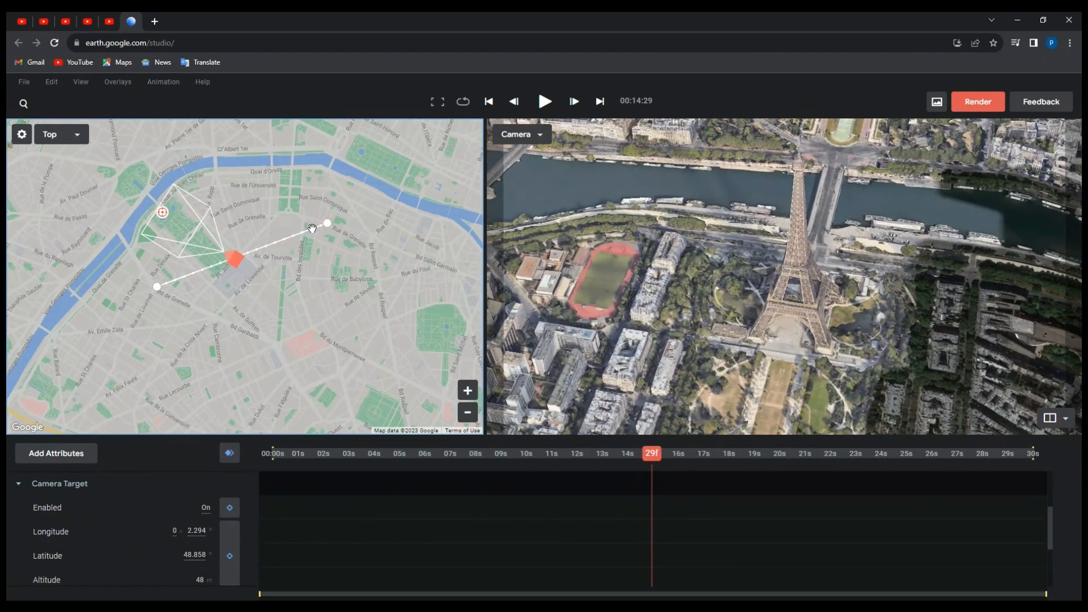
pyautogui.click(328, 225)
pyautogui.moveTo(330, 227)
pyautogui.mouseDown()
pyautogui.moveTo(246, 198)
pyautogui.moveTo(247, 186)
pyautogui.mouseUp()
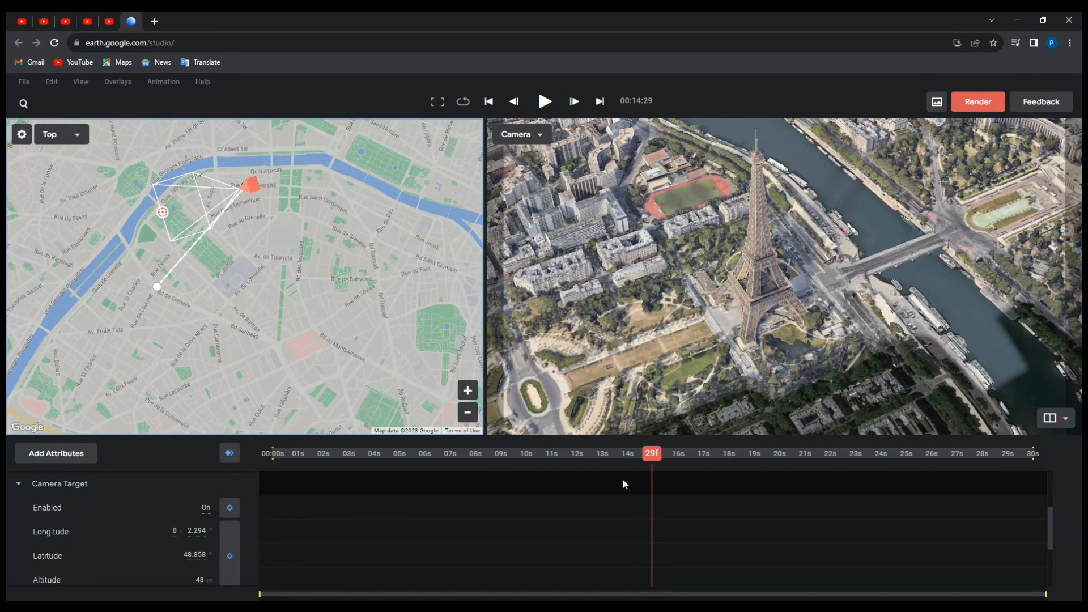
pyautogui.moveTo(653, 455)
pyautogui.mouseDown()
pyautogui.moveTo(270, 479)
pyautogui.moveTo(569, 437)
pyautogui.moveTo(655, 444)
pyautogui.mouseUp()
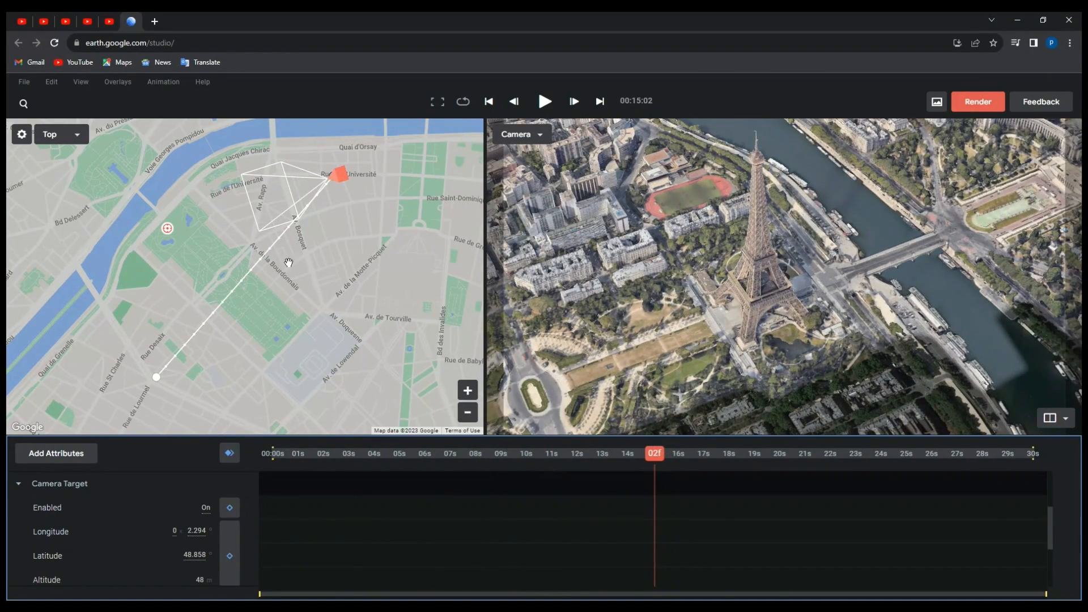
# Nudge the path's start keyframe slightly near Rue de Lourmel and scrub around the 15 s keyframe to check the view.
pyautogui.click(158, 379)
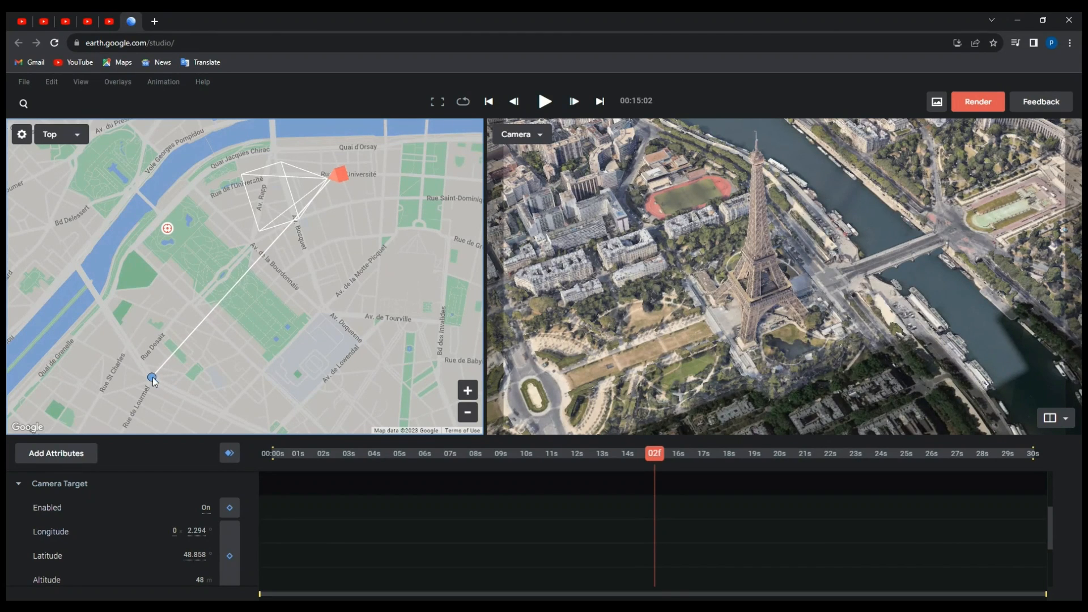
pyautogui.moveTo(157, 379); pyautogui.dragTo(156, 374)
pyautogui.moveTo(656, 458); pyautogui.dragTo(592, 456)
pyautogui.click(657, 468)
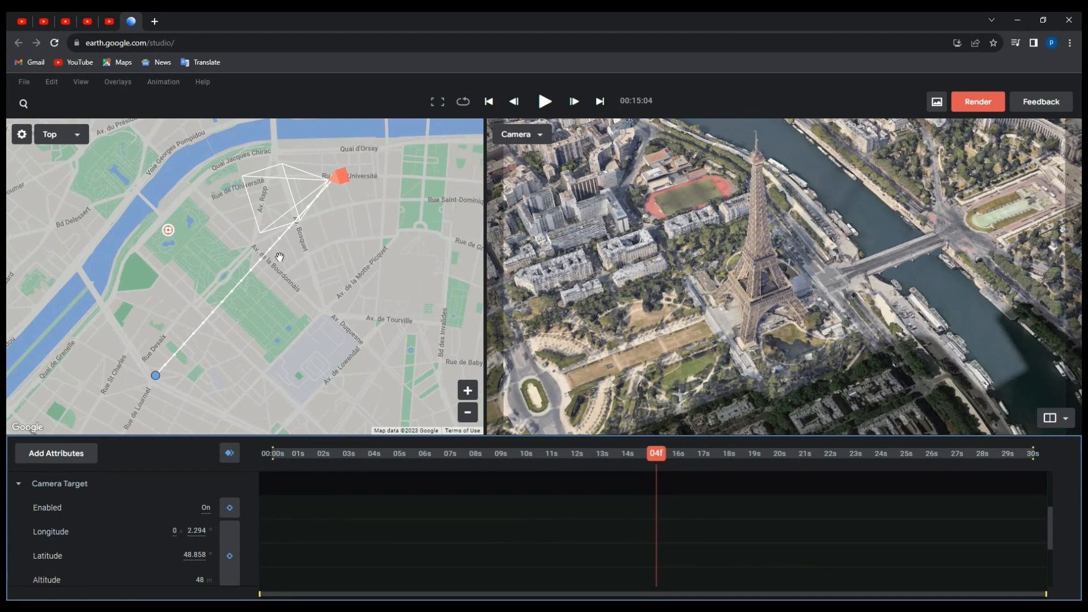
# Add a keyframe for all camera attributes at 00:07:26, midway along the path.
pyautogui.moveTo(651, 460)
pyautogui.mouseDown()
pyautogui.moveTo(451, 464)
pyautogui.moveTo(473, 461)
pyautogui.mouseUp()
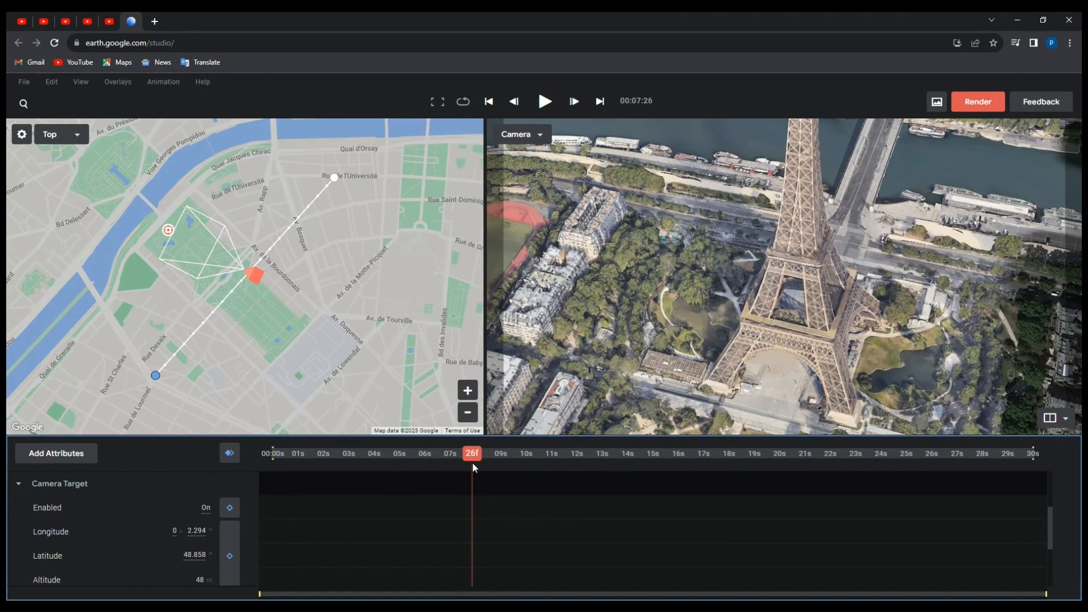
pyautogui.click(229, 453)
pyautogui.moveTo(253, 278); pyautogui.dragTo(236, 298)
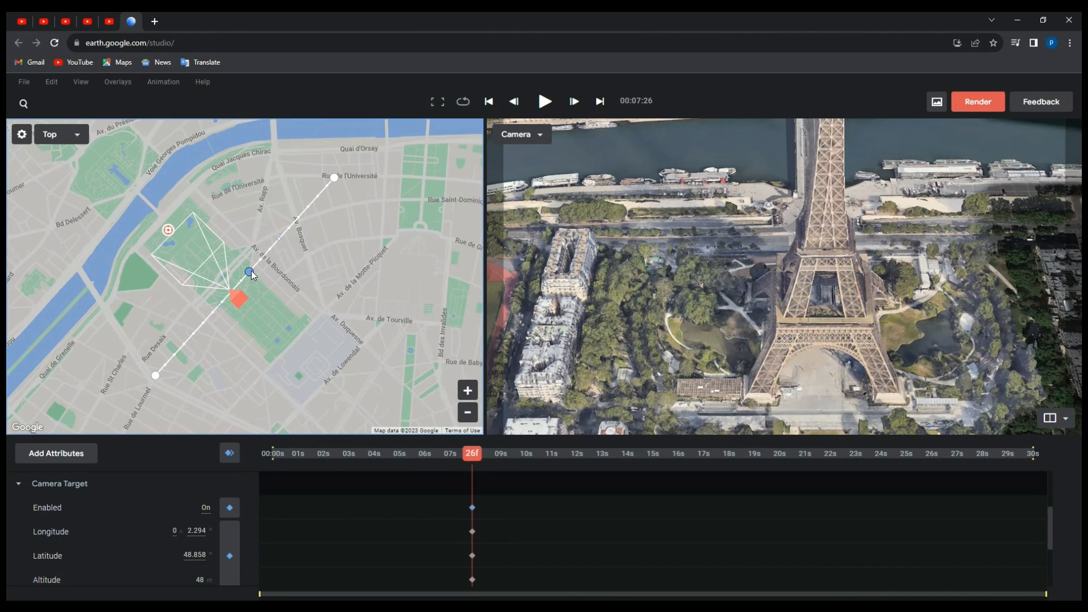
# Try to curve the camera path around the Eiffel Tower by moving the middle keyframe to the Seine bank, and undo the change.
pyautogui.moveTo(250, 271); pyautogui.dragTo(147, 223)
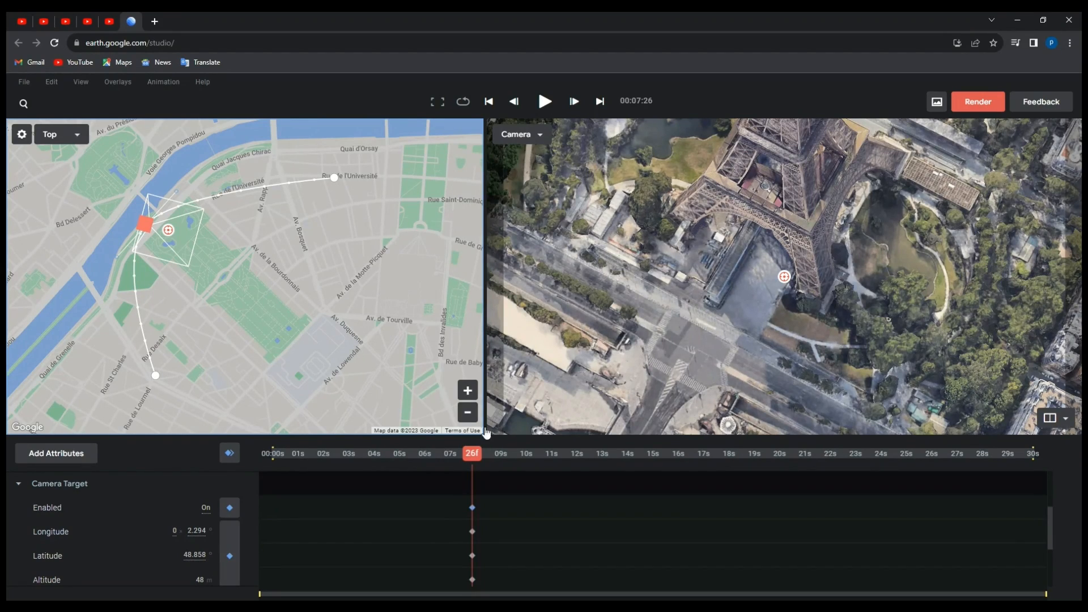
pyautogui.moveTo(471, 457); pyautogui.dragTo(653, 416)
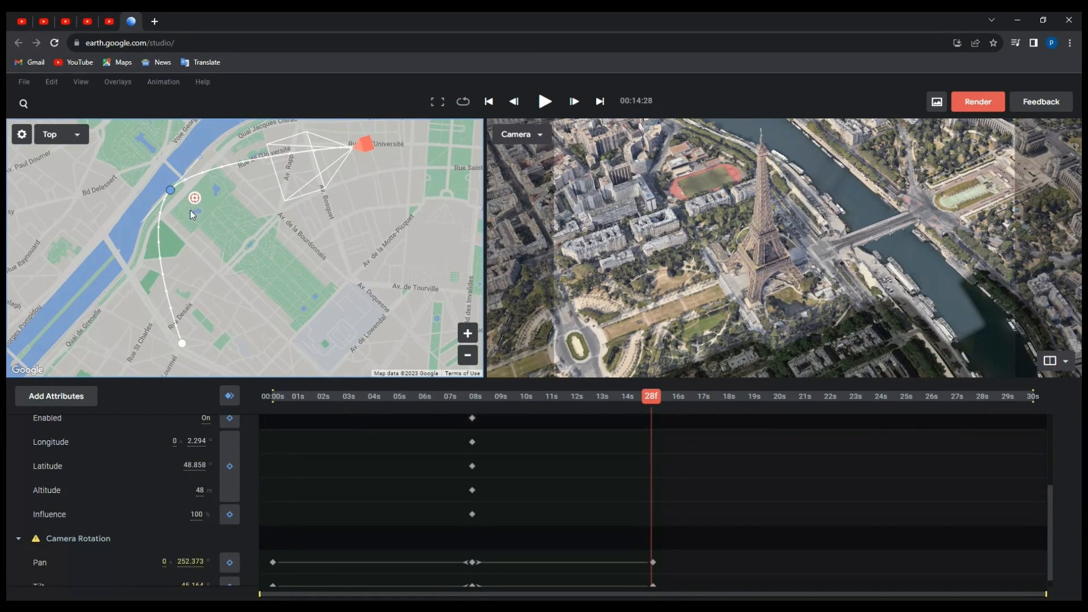
pyautogui.click(153, 261)
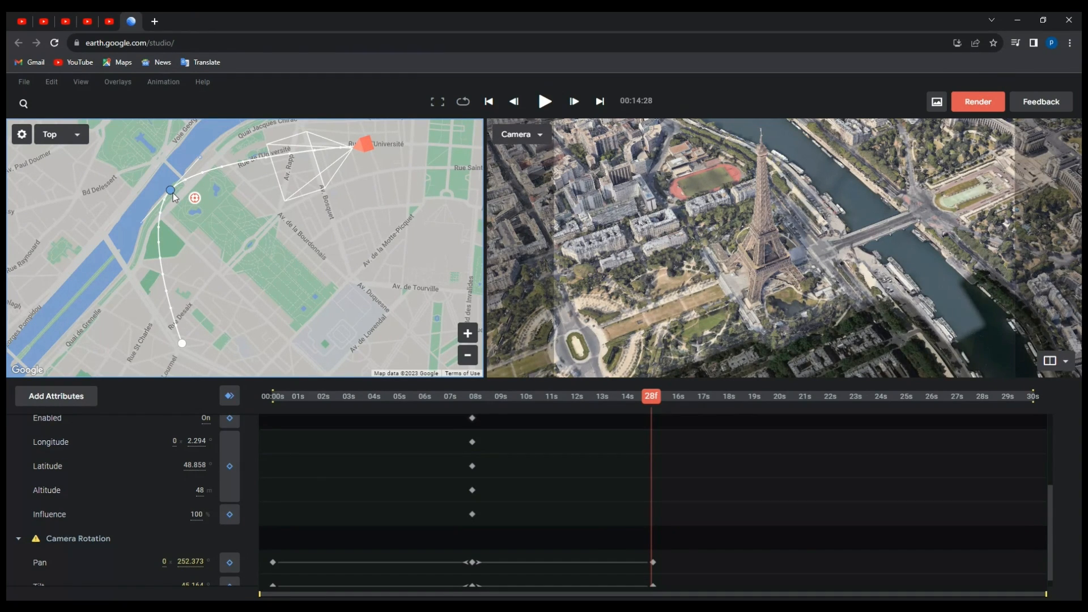
pyautogui.hotkey('ctrl', 'z')
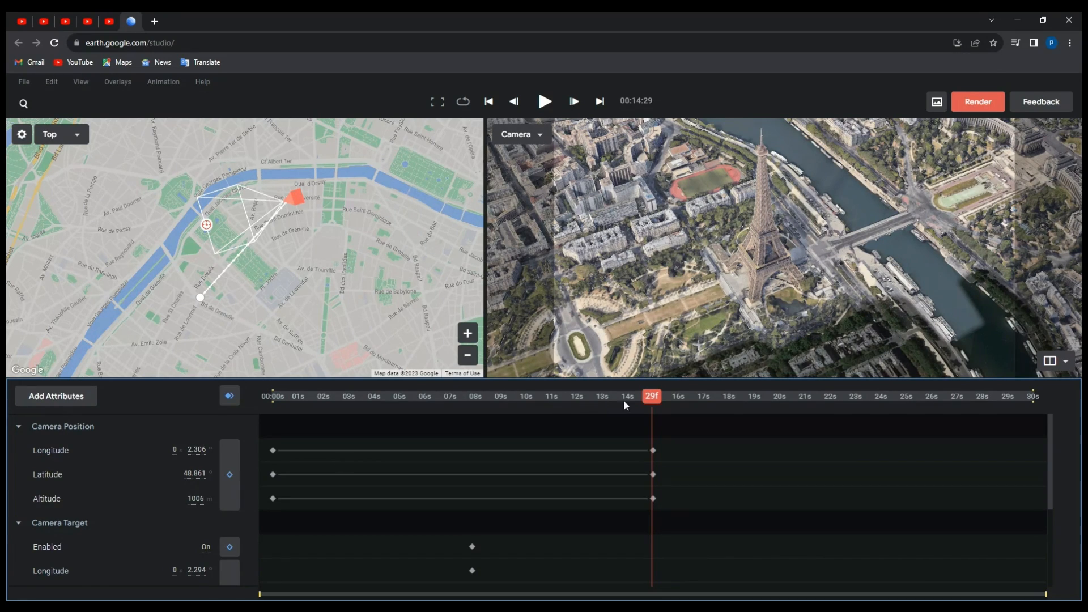
# Scrub the straight camera move from 0 s to 15 s and try a lower, tilted camera view at 15 s.
pyautogui.moveTo(649, 398); pyautogui.dragTo(274, 430)
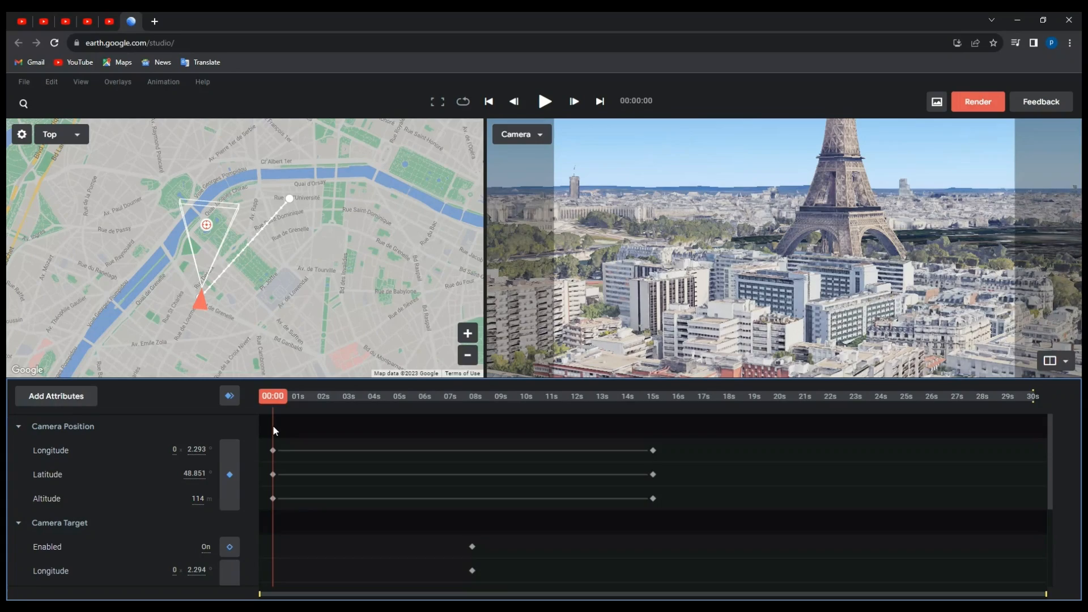
pyautogui.moveTo(273, 427); pyautogui.dragTo(653, 426)
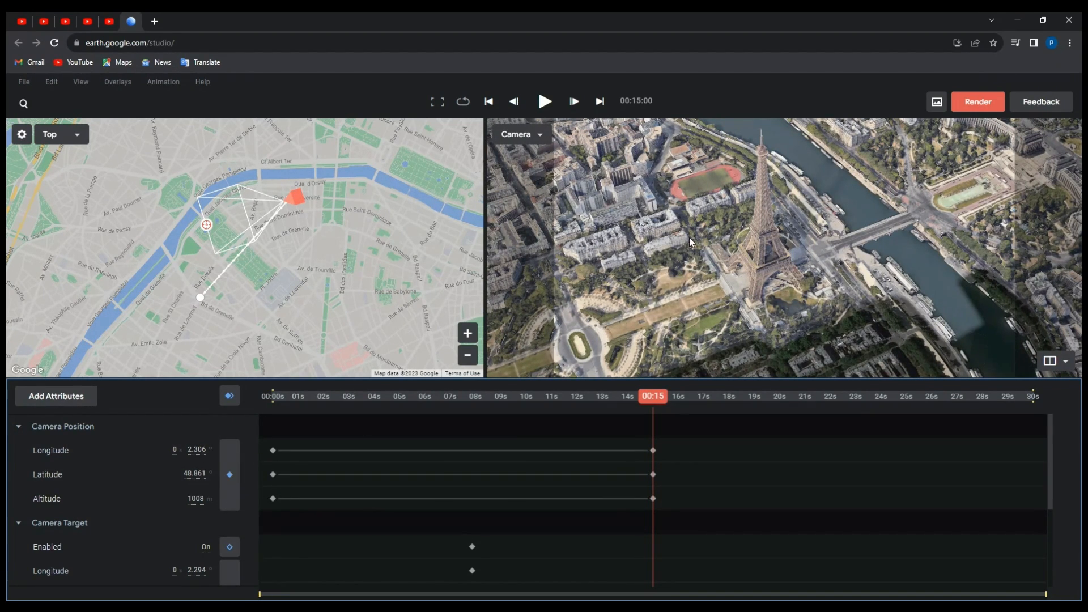
pyautogui.keyDown('shift'); pyautogui.moveTo(689, 237); pyautogui.dragTo(706, 183); pyautogui.keyUp('shift')
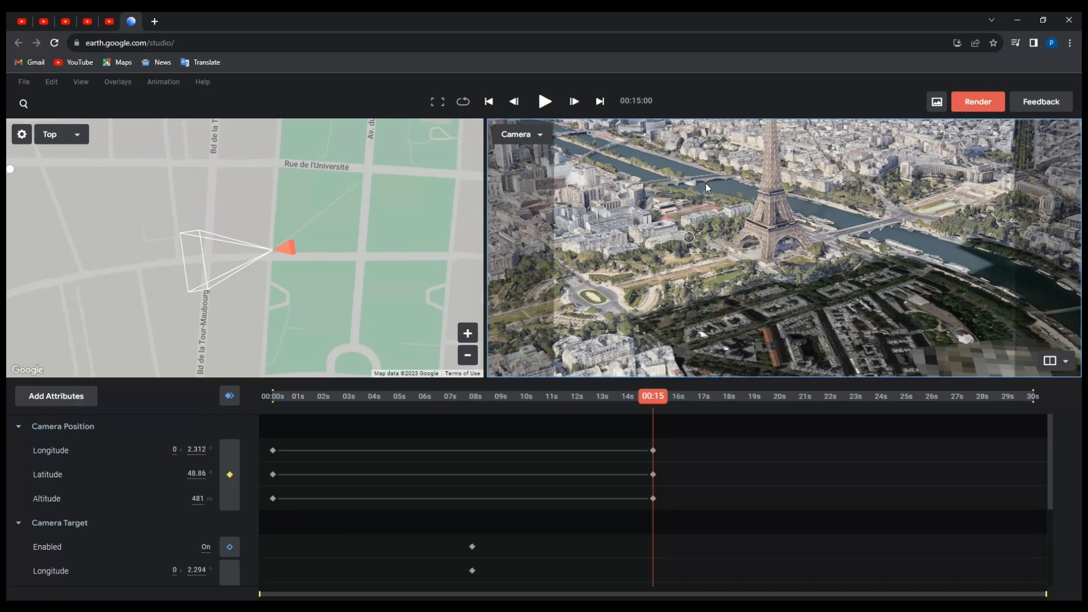
pyautogui.keyDown('shift'); pyautogui.moveTo(706, 182); pyautogui.dragTo(648, 187); pyautogui.keyUp('shift')
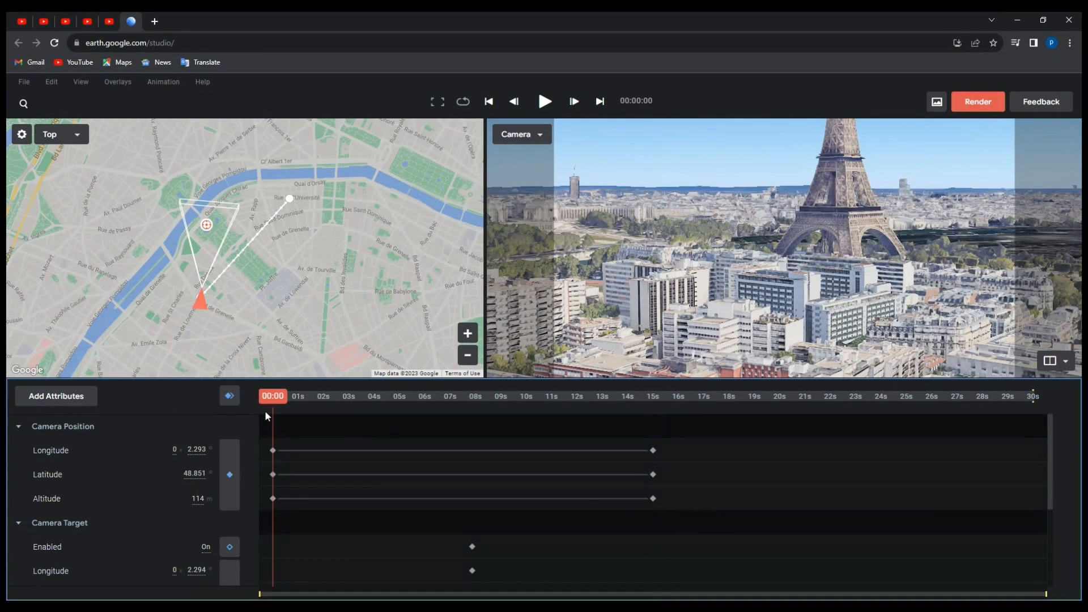
# Keyframe the camera position at 00:07:26 and move that path point onto the Seine so the path curves behind the Eiffel Tower.
pyautogui.moveTo(274, 399); pyautogui.dragTo(475, 402)
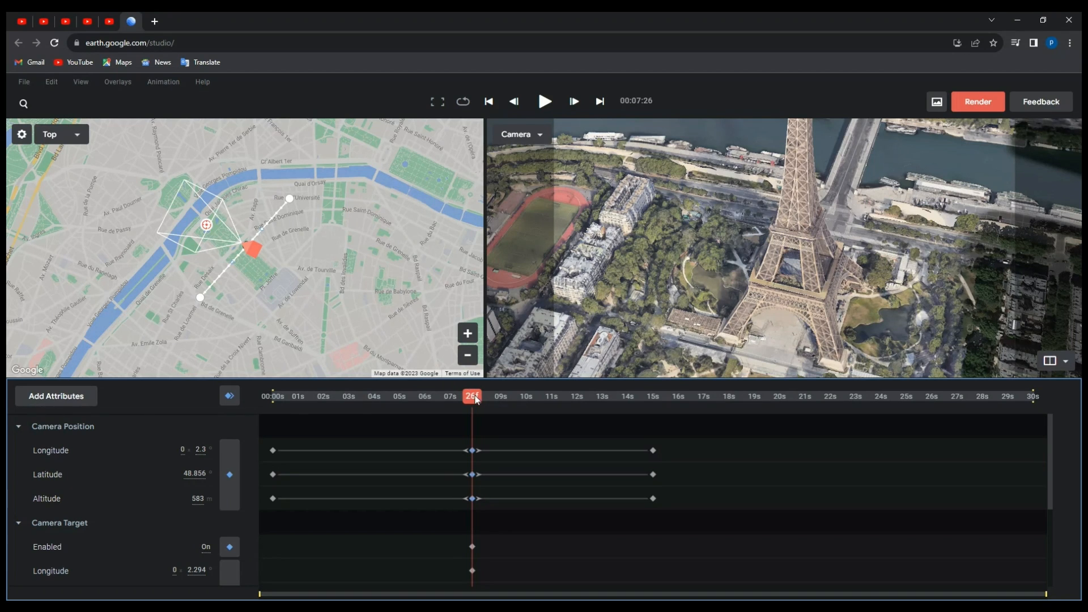
pyautogui.moveTo(477, 399); pyautogui.dragTo(560, 401)
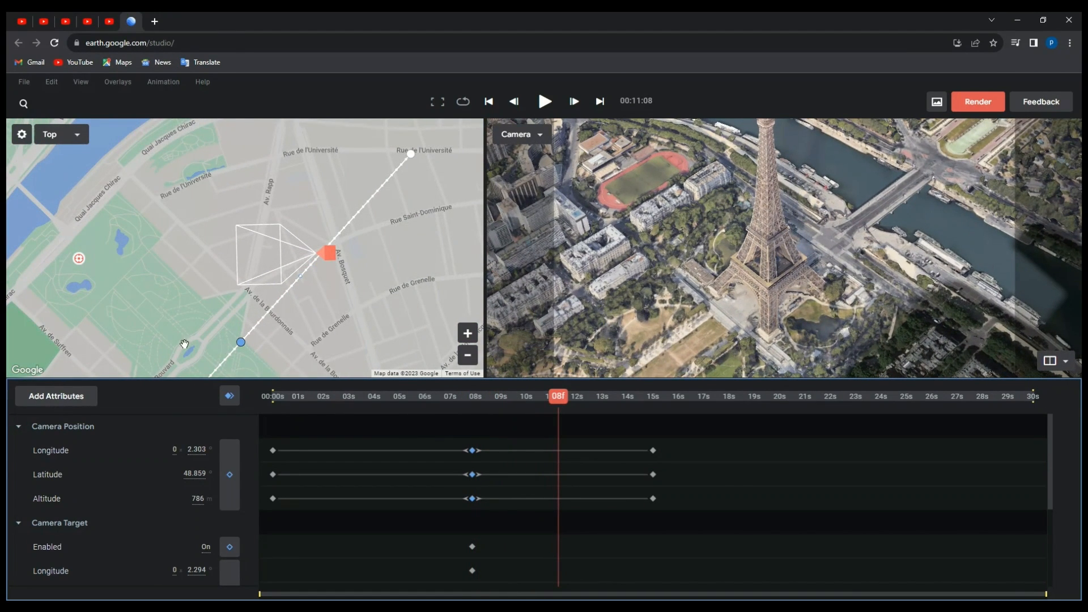
pyautogui.click(241, 344)
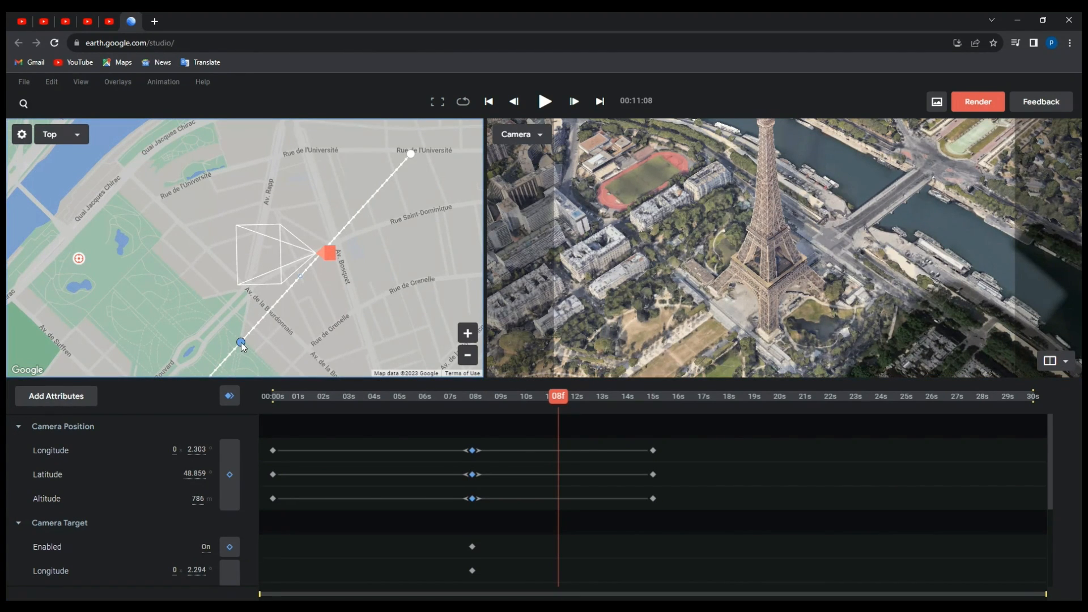
pyautogui.moveTo(240, 343); pyautogui.dragTo(31, 199)
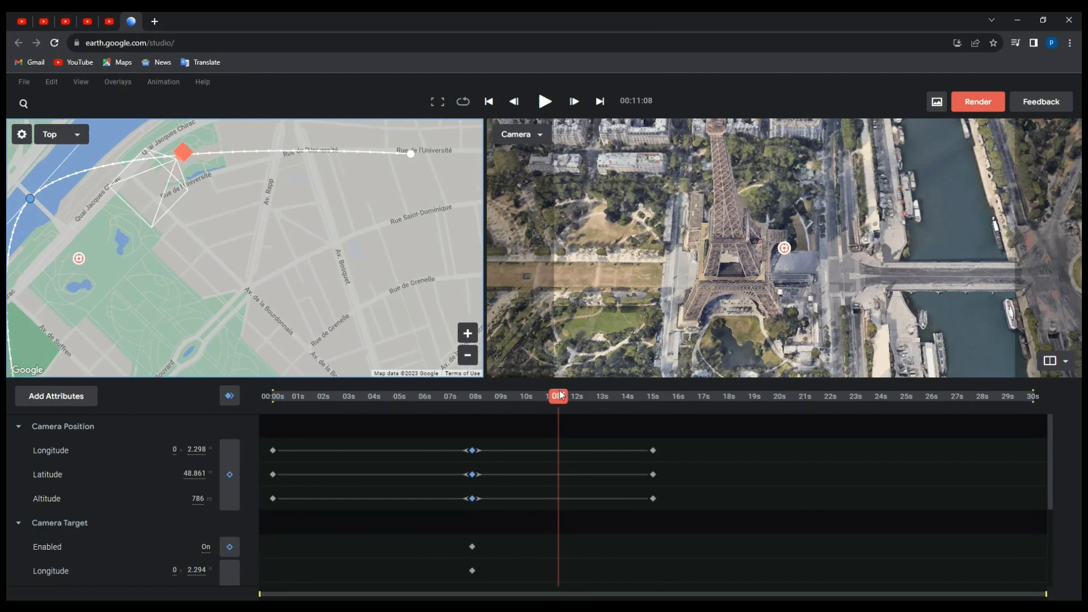
pyautogui.moveTo(560, 399); pyautogui.dragTo(654, 355)
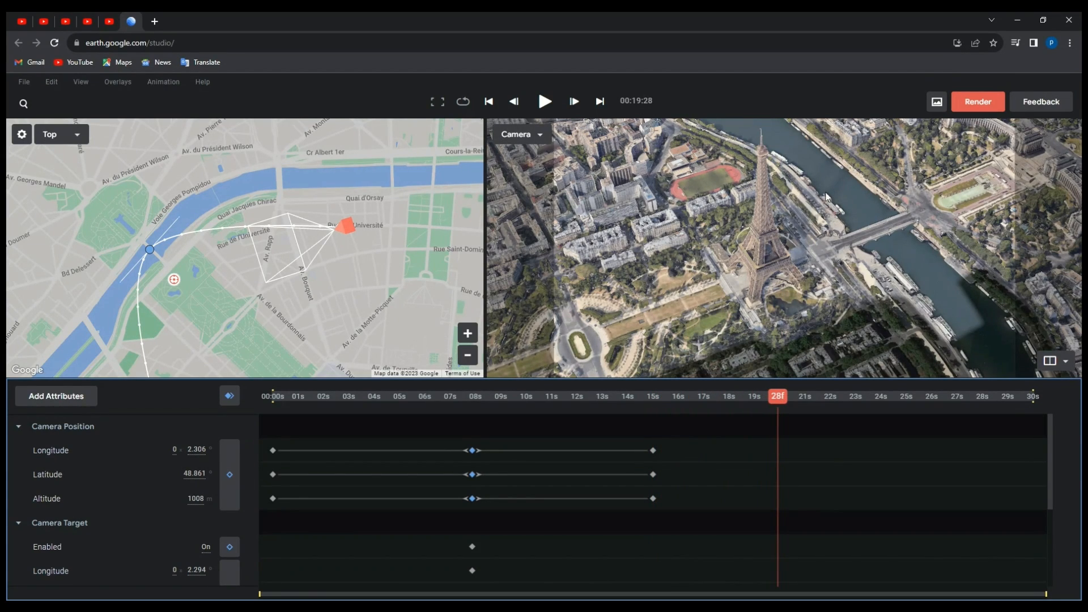
# Raise the camera to a top-down view over the Eiffel Tower at 1605 m altitude and keyframe all attributes at 00:19:28.
pyautogui.scroll(-3, 830, 207)
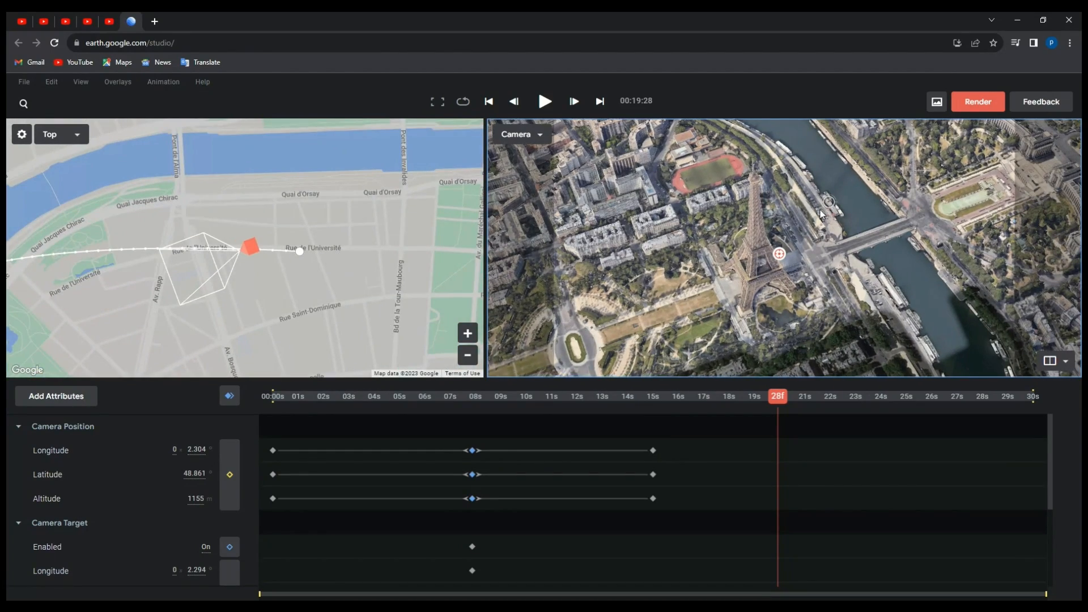
pyautogui.scroll(-5, 816, 223)
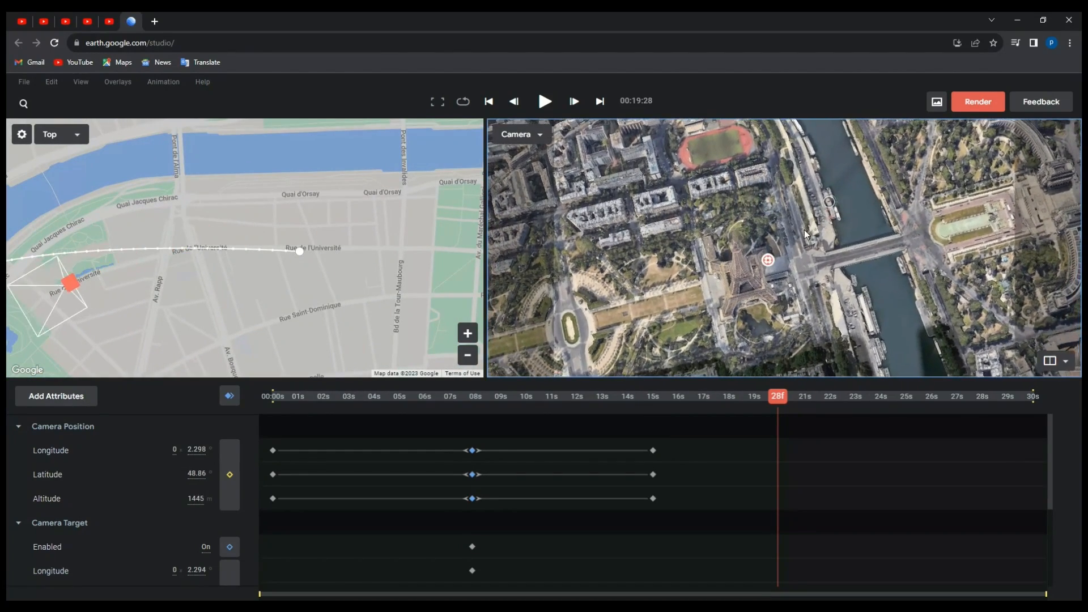
pyautogui.moveTo(805, 230); pyautogui.dragTo(774, 242, button='middle')
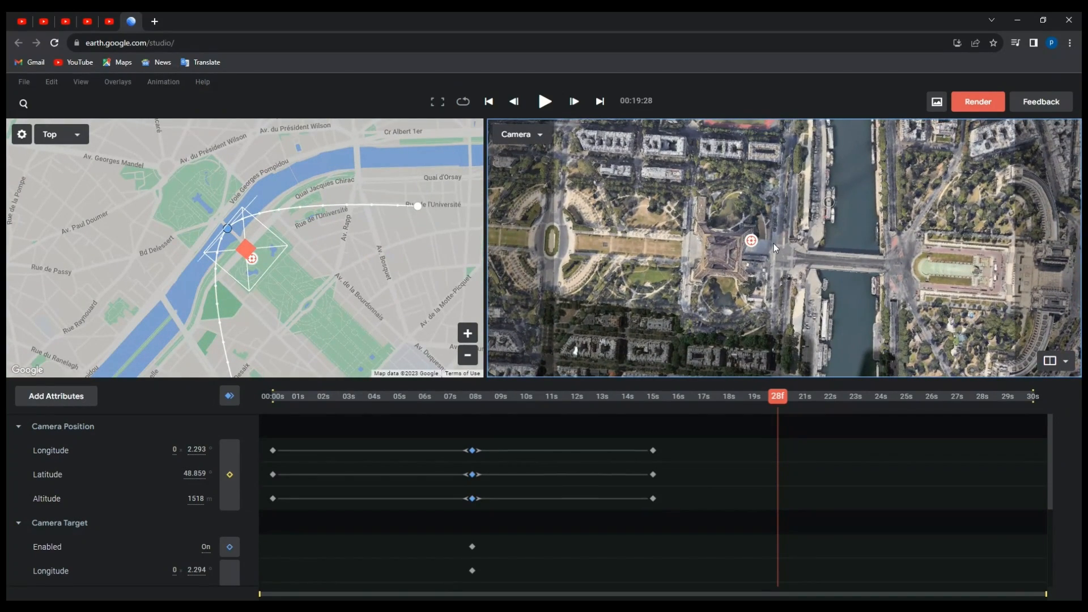
pyautogui.scroll(-2, 772, 249)
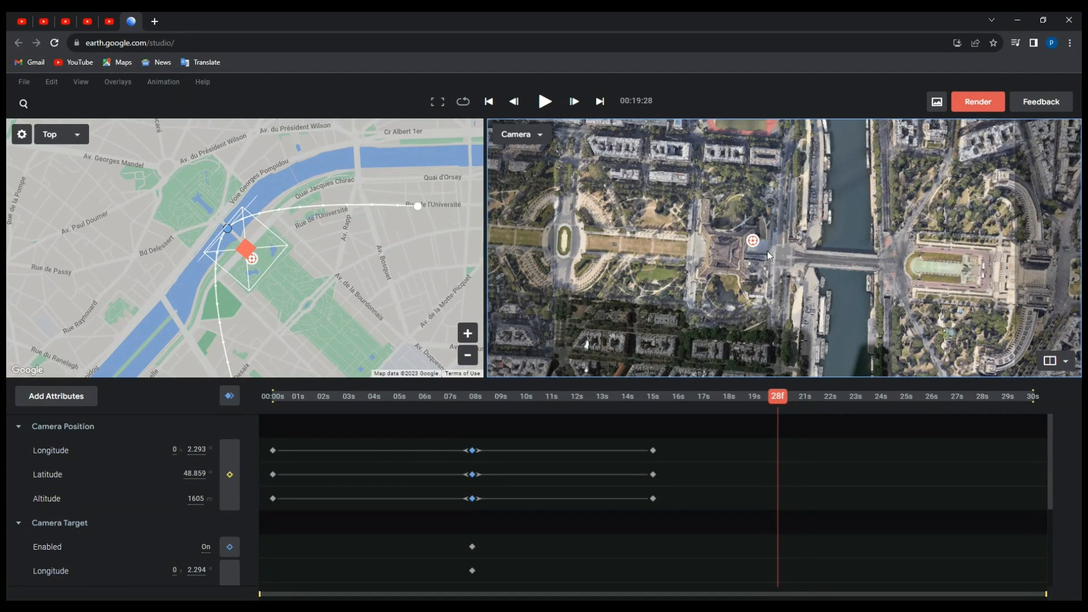
pyautogui.click(231, 406)
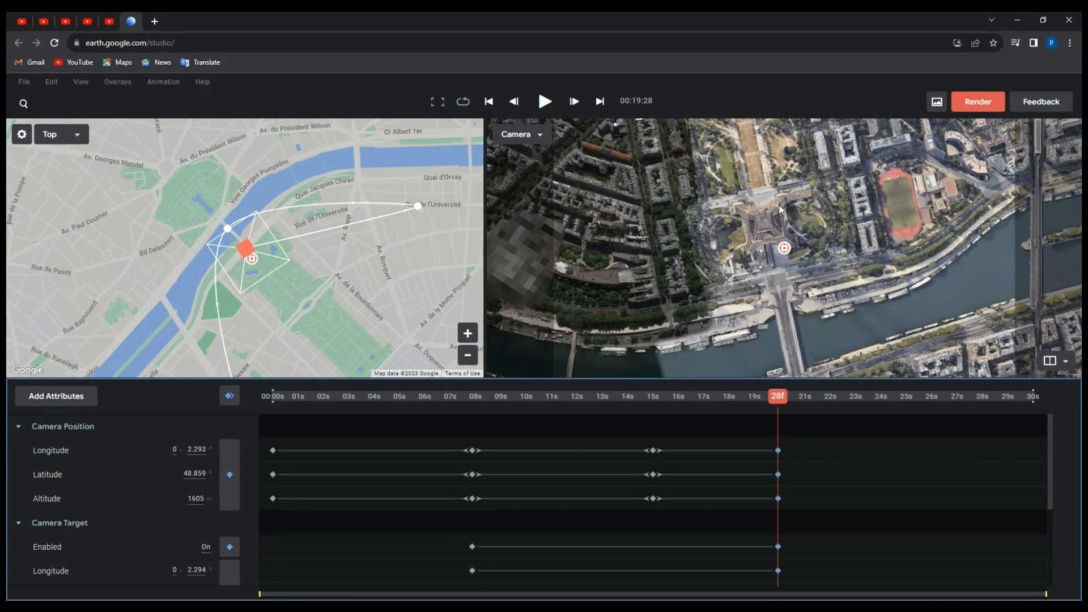
pyautogui.moveTo(777, 403)
pyautogui.mouseDown()
pyautogui.moveTo(315, 411)
pyautogui.moveTo(267, 400)
pyautogui.moveTo(570, 403)
pyautogui.moveTo(775, 423)
pyautogui.mouseUp()
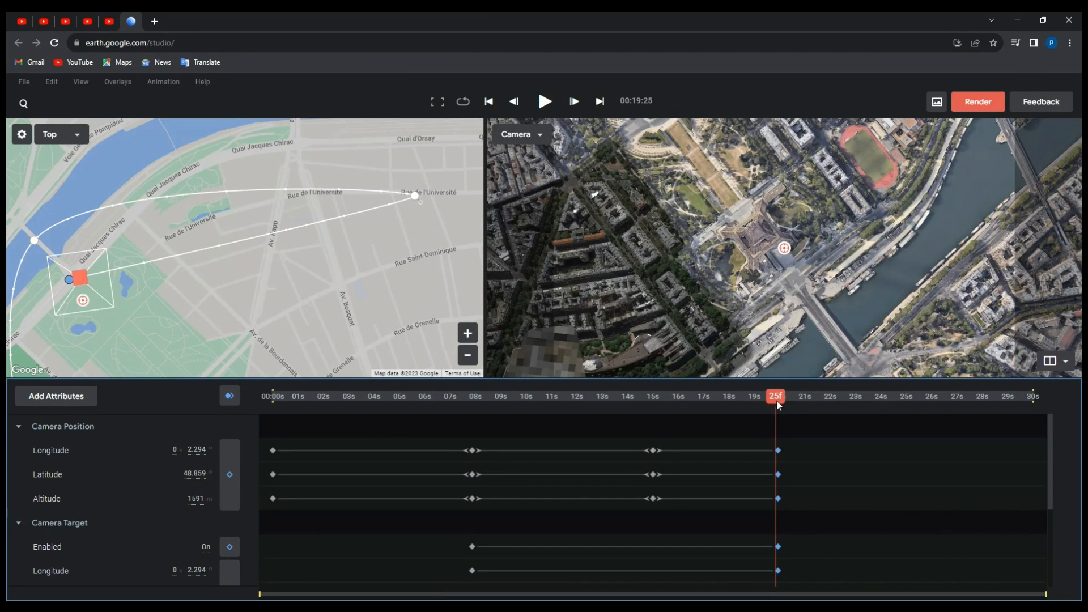
# Pull the camera up to 4744 m altitude at 00:22:01 and keyframe all attributes there.
pyautogui.moveTo(777, 401); pyautogui.dragTo(829, 400)
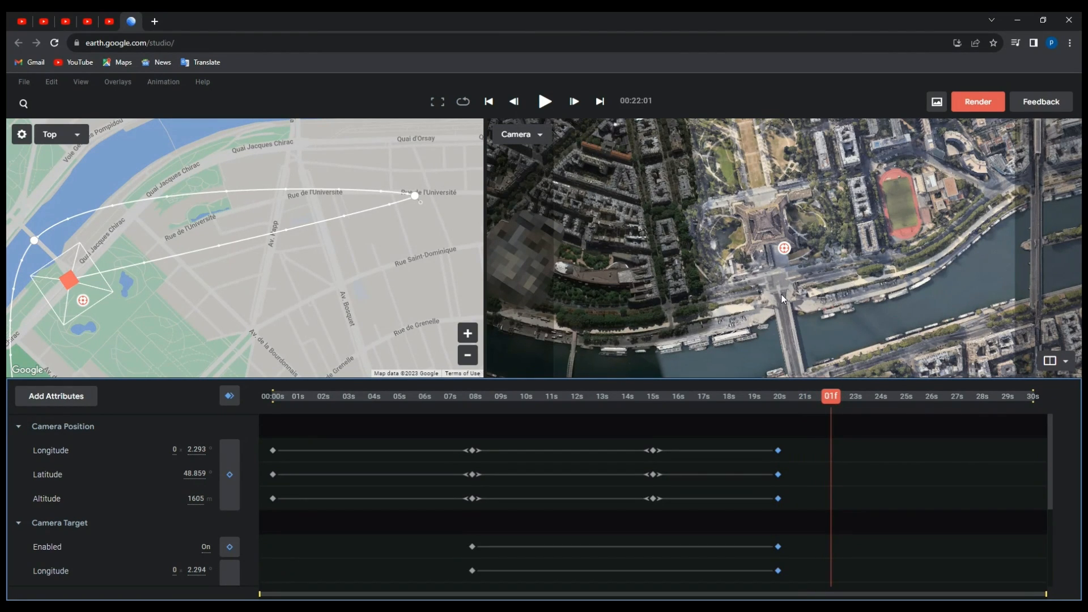
pyautogui.scroll(-5, 781, 292)
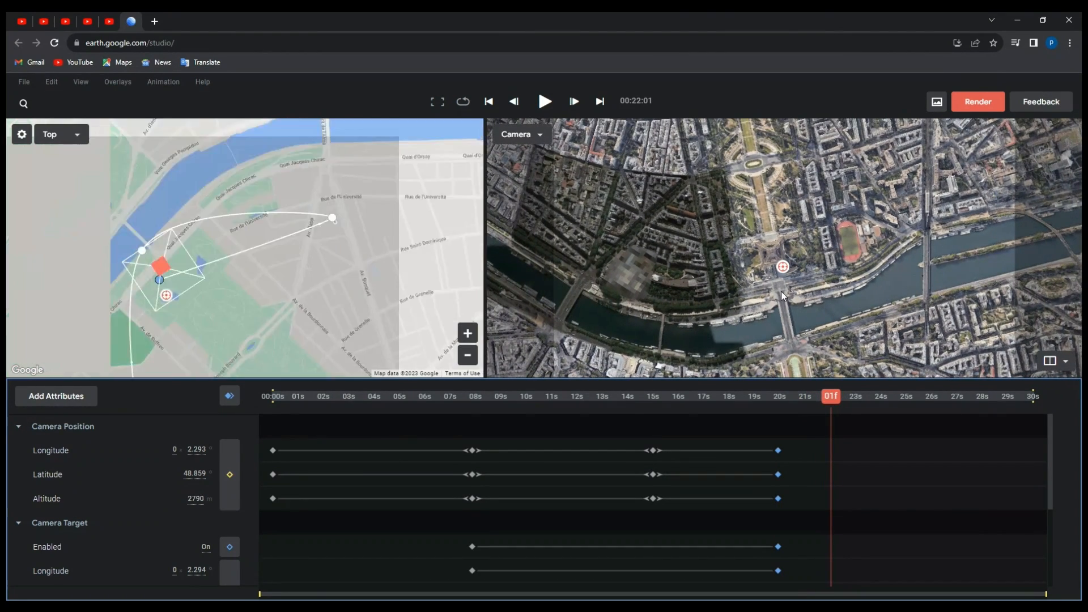
pyautogui.scroll(-5, 781, 291)
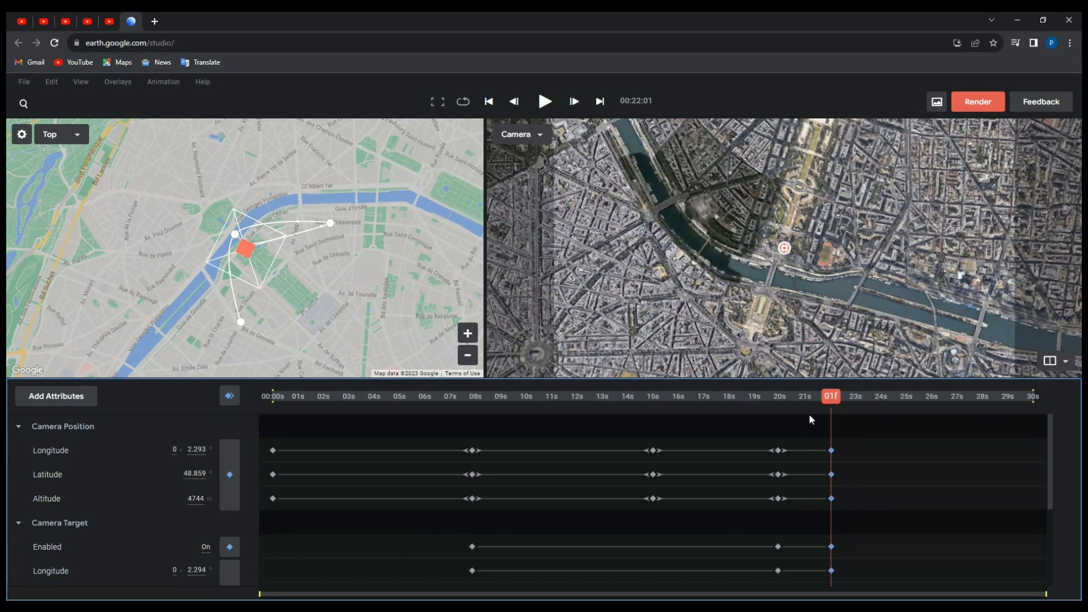
pyautogui.moveTo(831, 397); pyautogui.dragTo(831, 431)
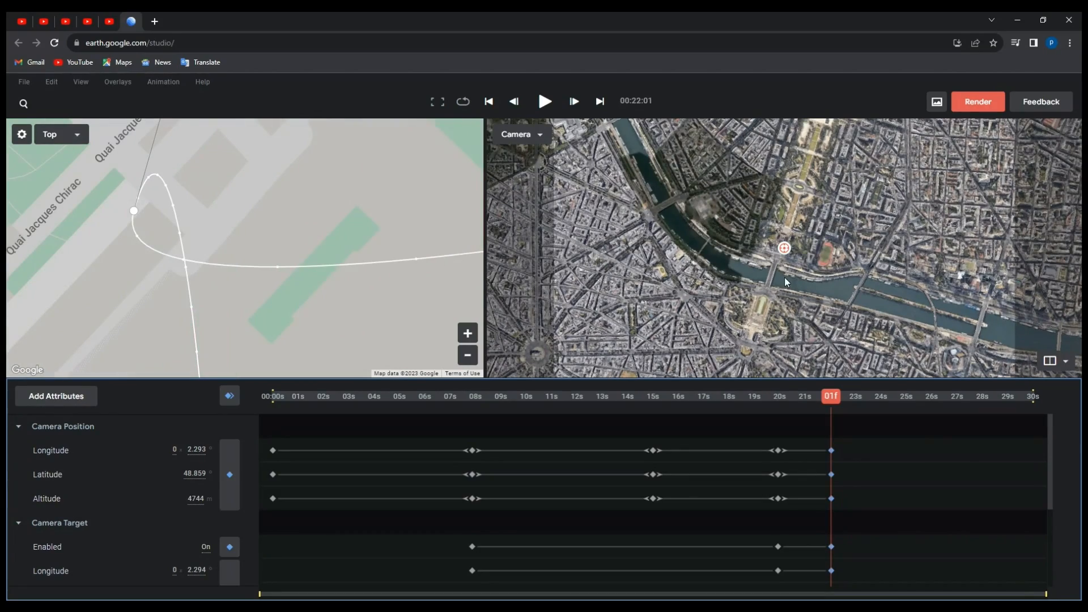
pyautogui.scroll(-2, 786, 274)
pyautogui.scroll(-10, 786, 274)
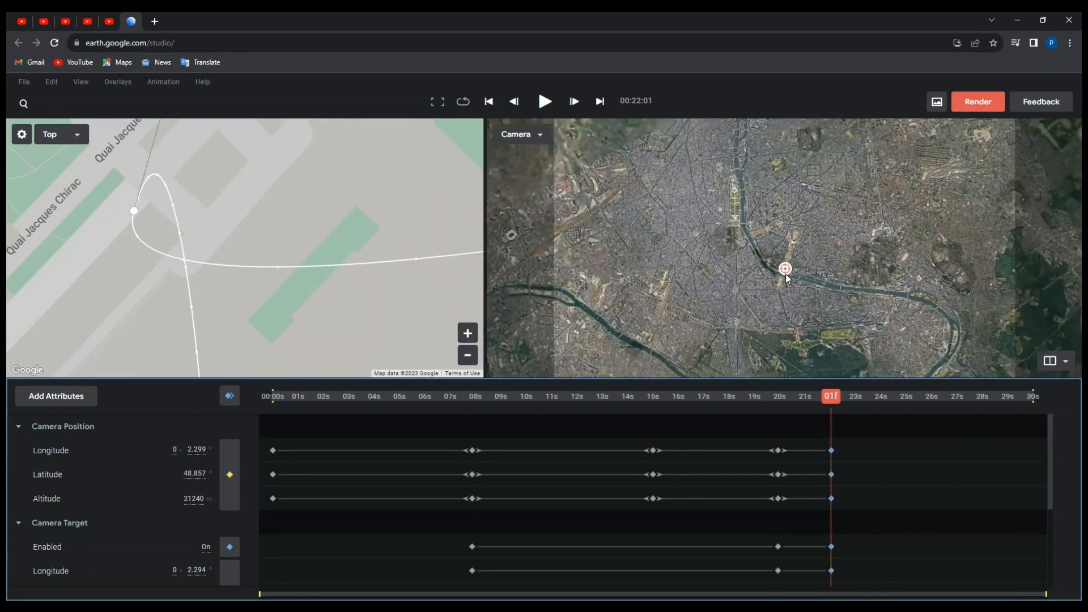
pyautogui.scroll(-5, 788, 278)
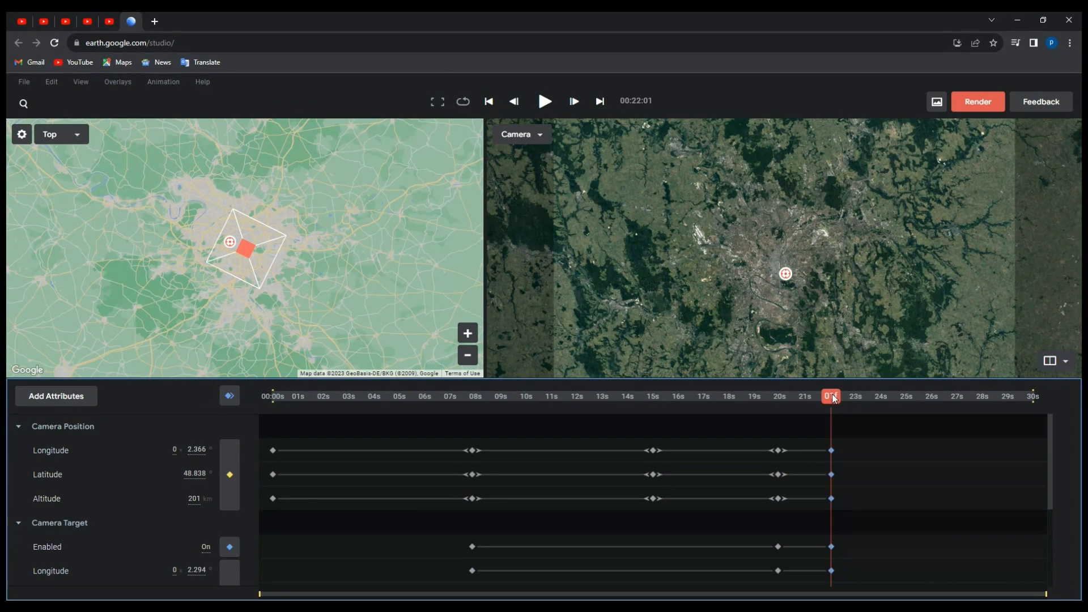
pyautogui.scroll(4, 788, 278)
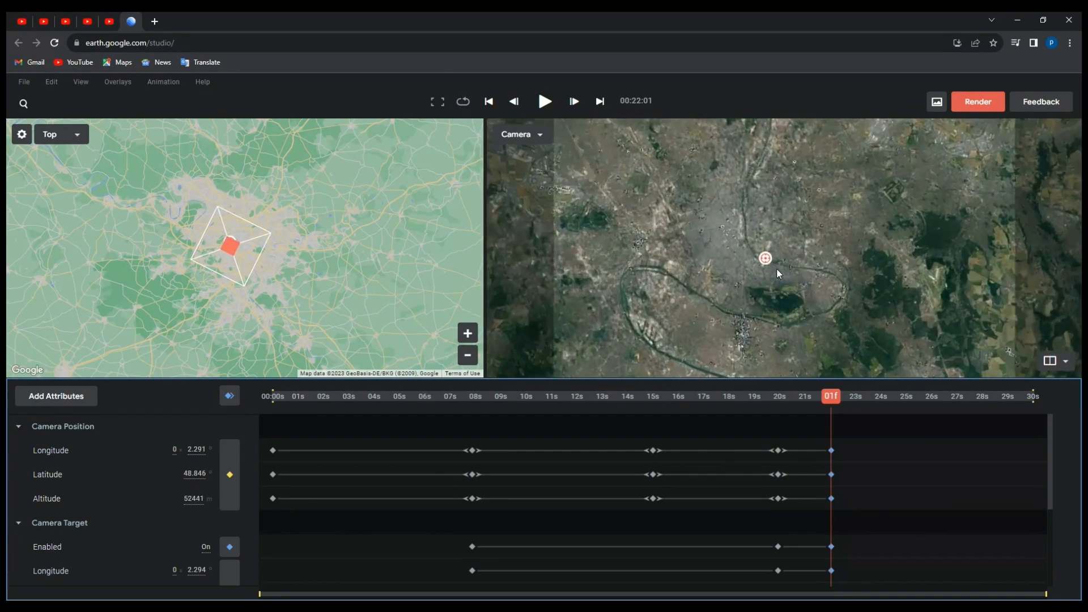
# Pull the camera up to 687 km altitude at 00:25:00 and keyframe all attributes there.
pyautogui.moveTo(831, 397); pyautogui.dragTo(907, 396)
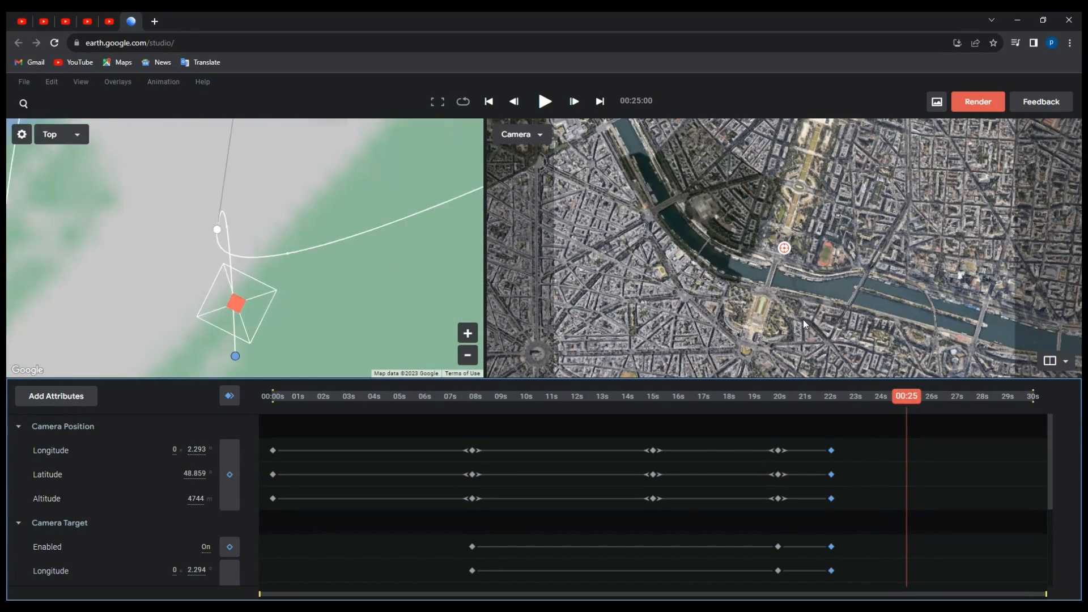
pyautogui.scroll(-3, 804, 319)
pyautogui.scroll(-10, 804, 320)
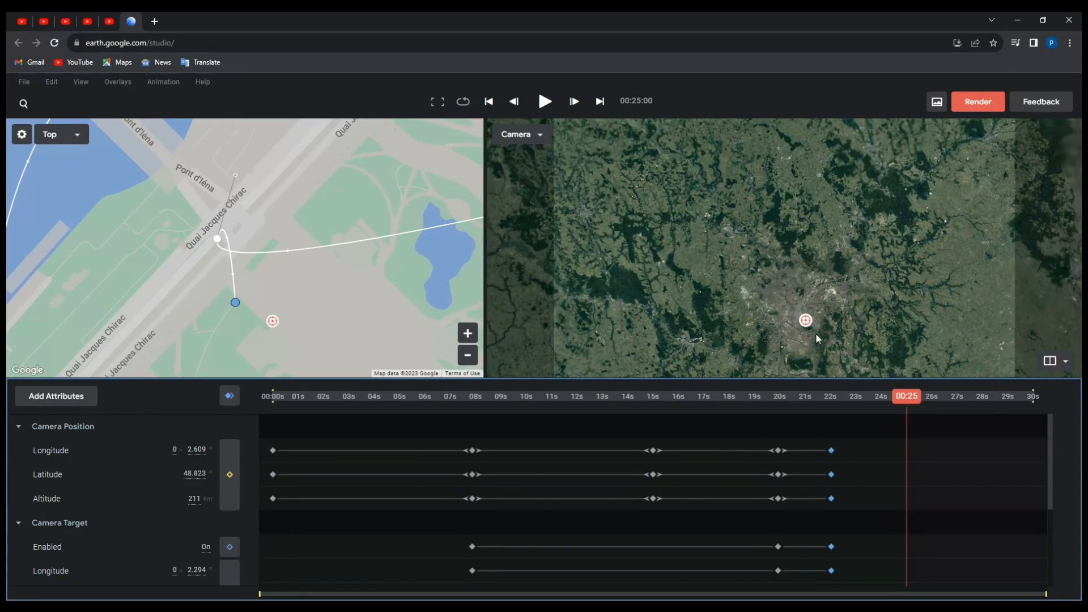
pyautogui.scroll(-4, 847, 333)
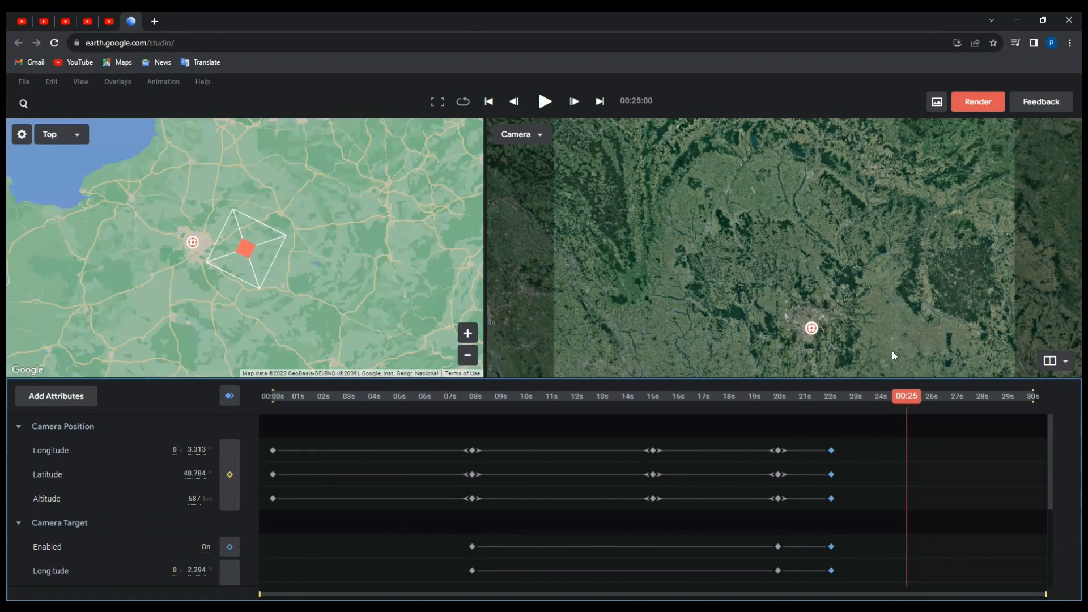
pyautogui.click(230, 400)
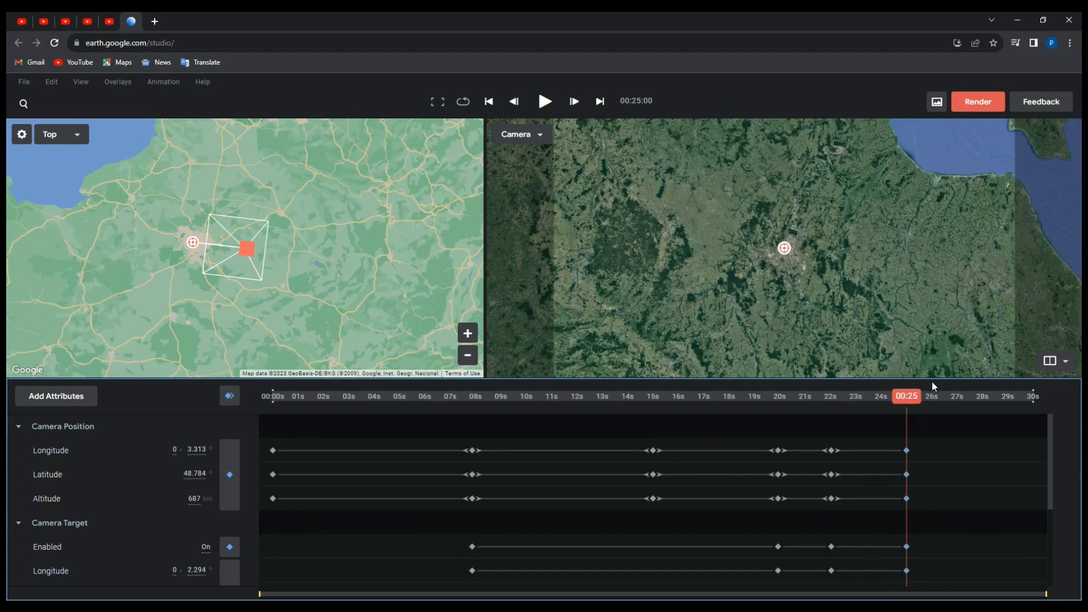
# Pull the camera out to a whole-globe view at 24394 km altitude at 00:30:00 and keyframe all attributes there.
pyautogui.moveTo(919, 399); pyautogui.dragTo(1035, 399)
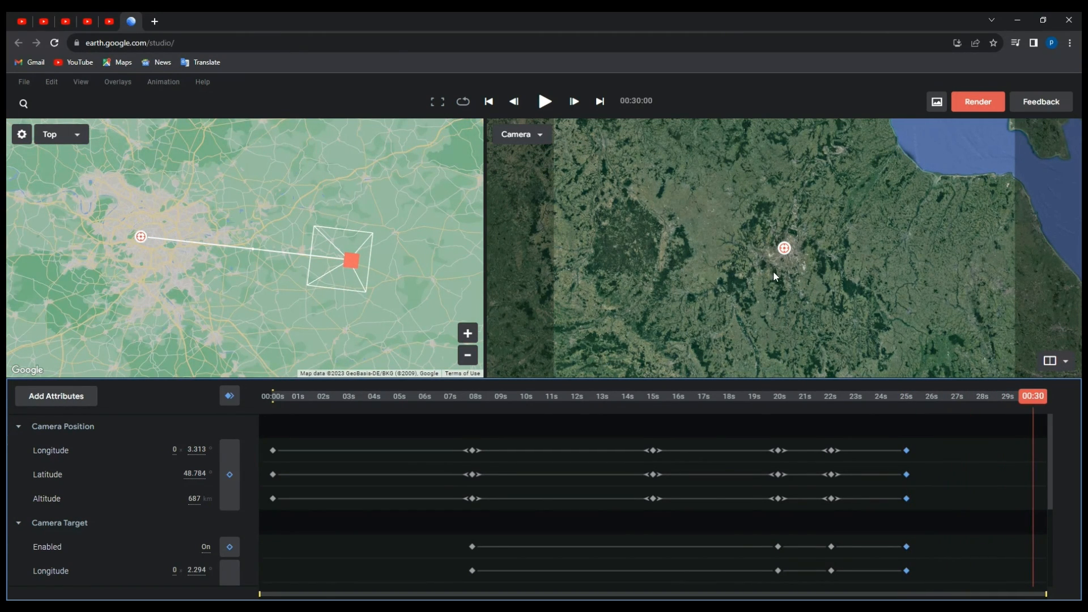
pyautogui.scroll(-10, 774, 272)
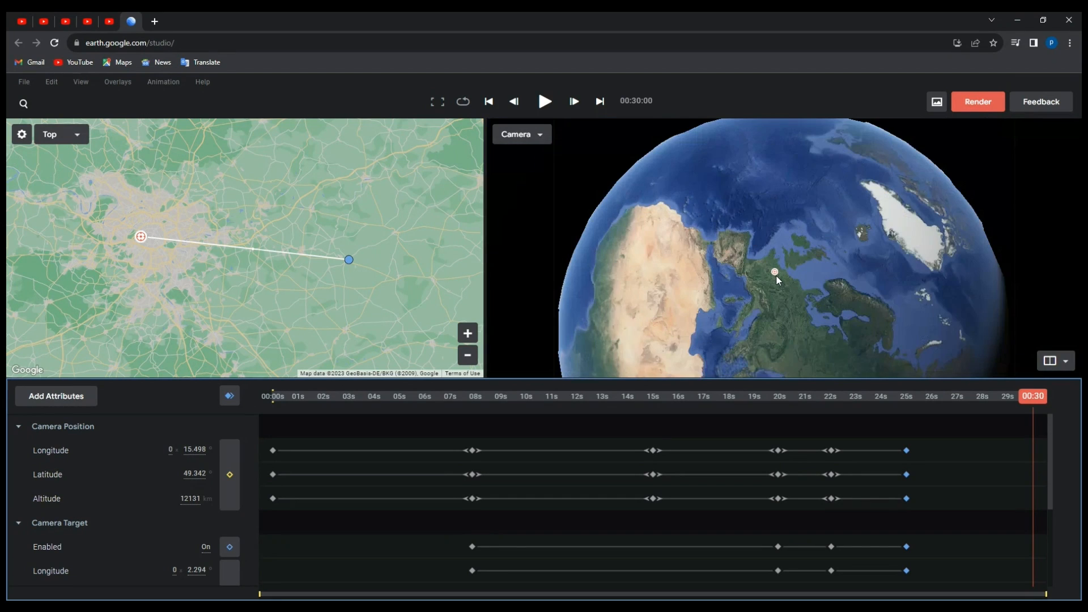
pyautogui.scroll(-4, 785, 295)
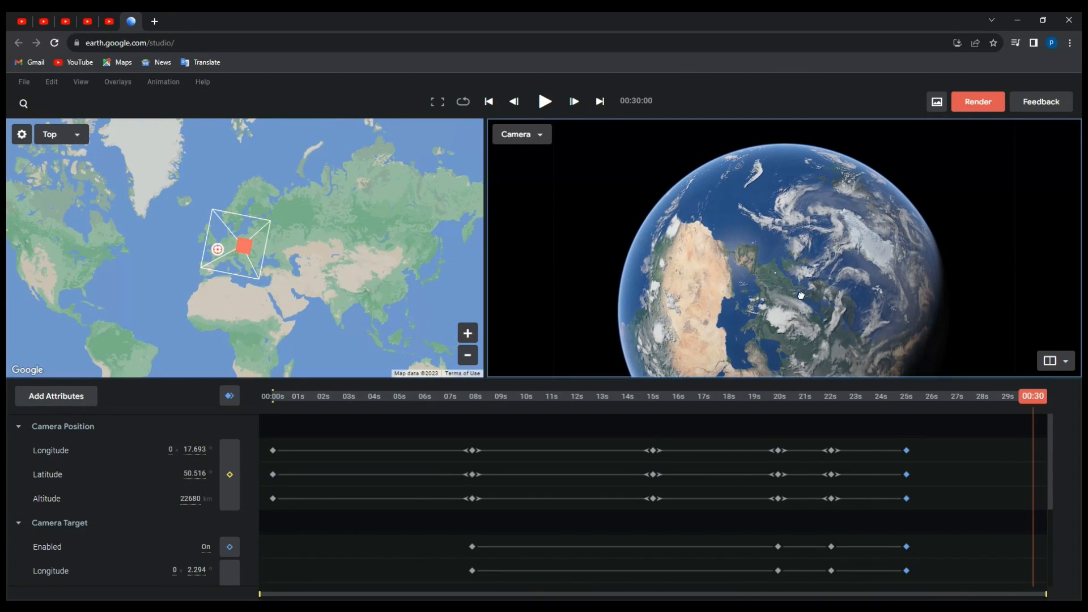
pyautogui.moveTo(801, 296); pyautogui.dragTo(803, 302)
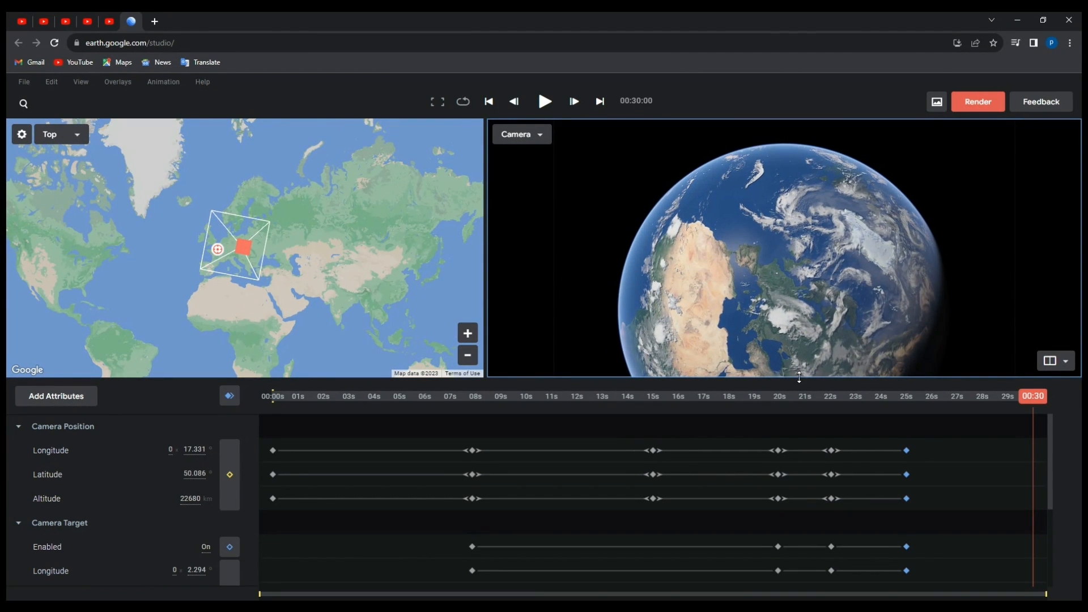
pyautogui.moveTo(799, 377); pyautogui.dragTo(799, 417)
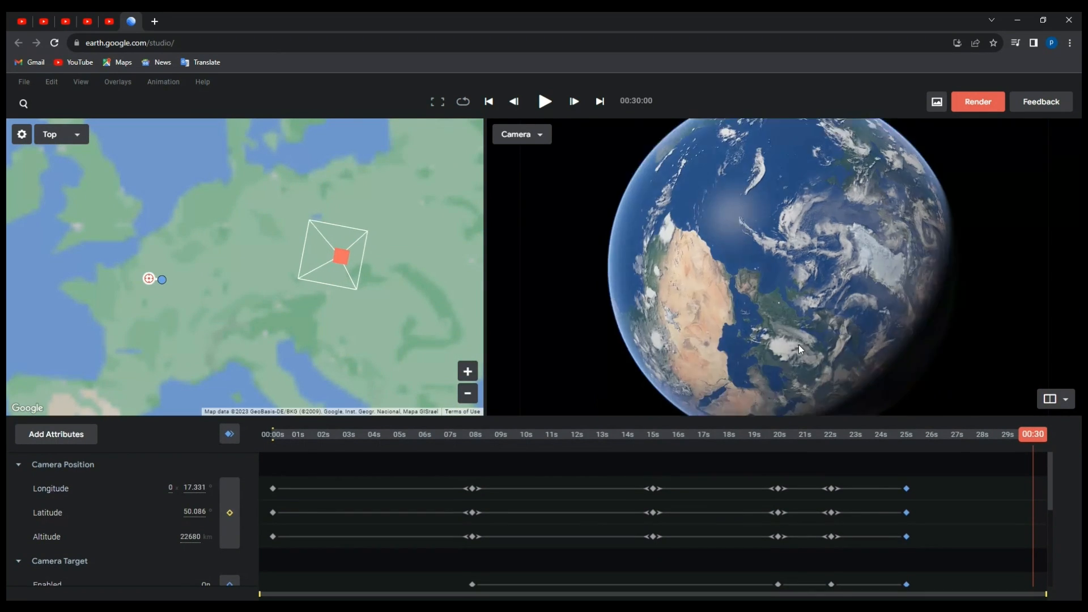
pyautogui.scroll(-3, 798, 345)
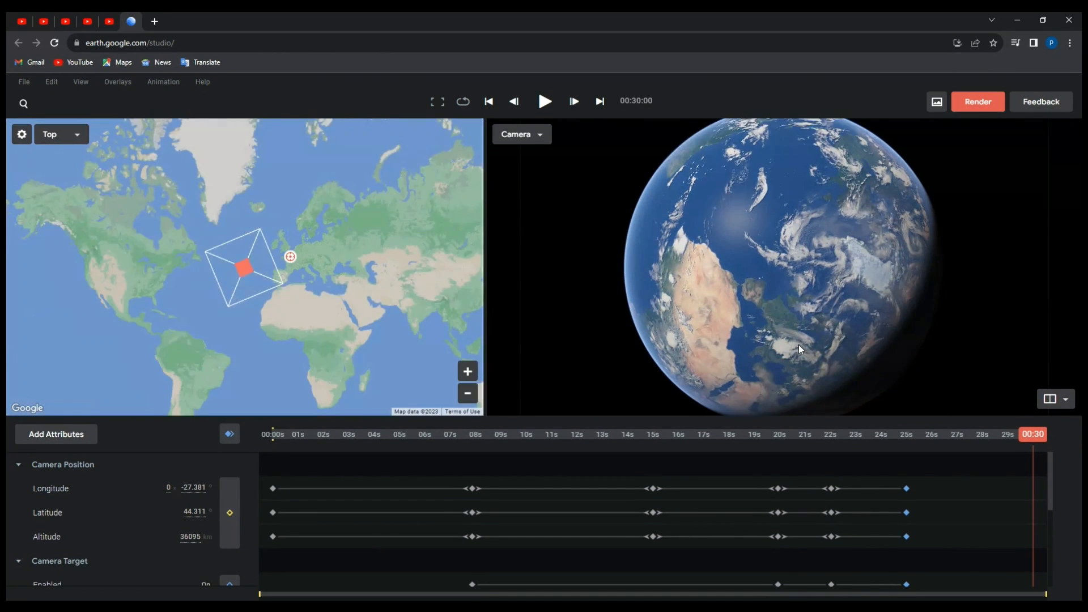
pyautogui.scroll(3, 798, 344)
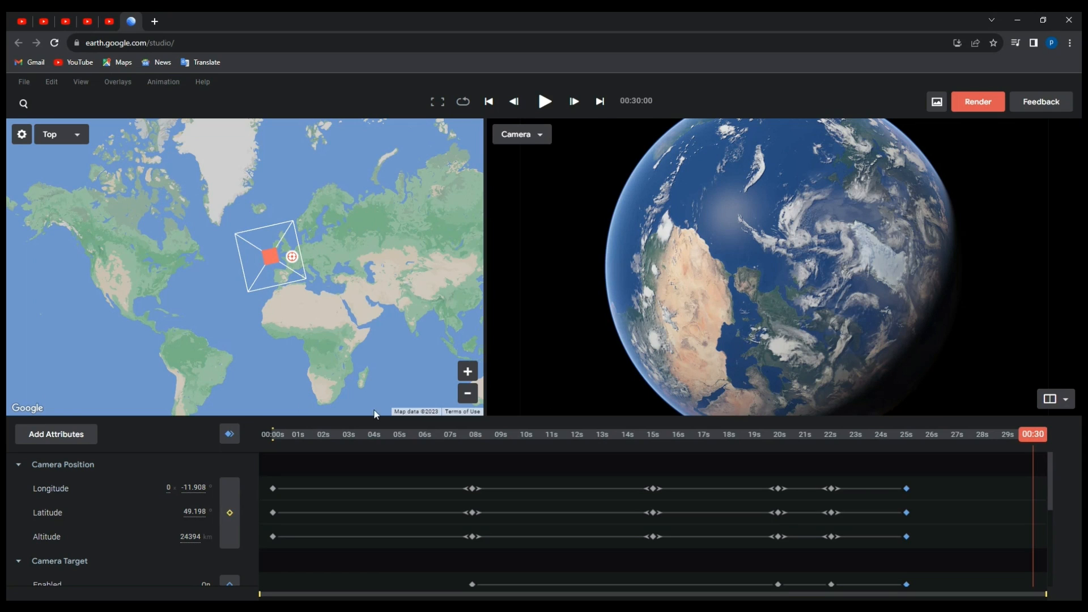
pyautogui.click(230, 437)
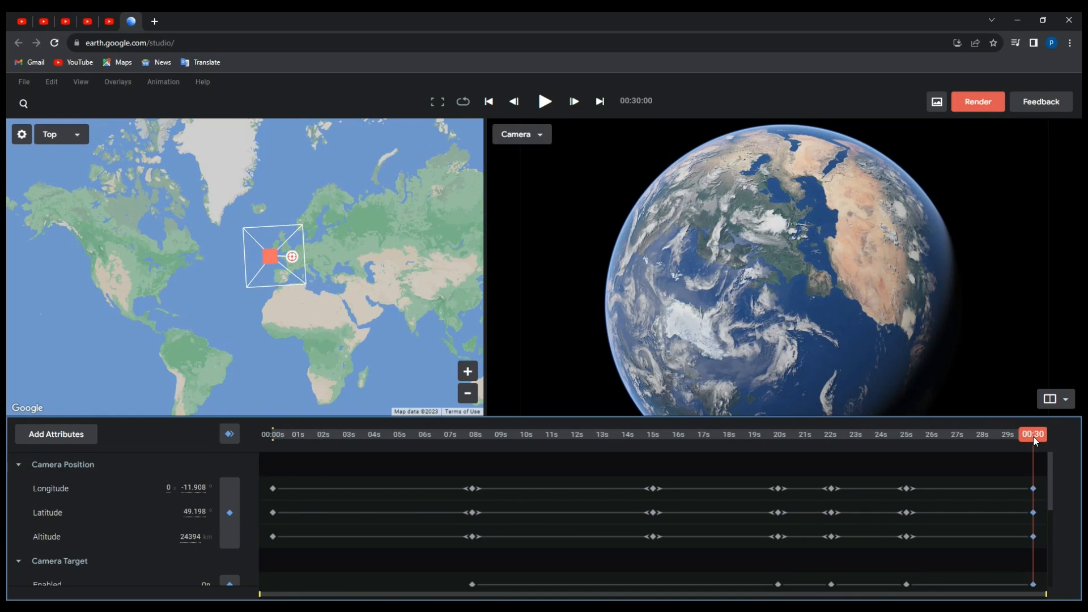
# Scrub back to 0 s and forward to 30 s to review the complete camera move.
pyautogui.moveTo(1033, 436)
pyautogui.mouseDown()
pyautogui.moveTo(821, 456)
pyautogui.moveTo(471, 458)
pyautogui.moveTo(294, 435)
pyautogui.moveTo(273, 401)
pyautogui.moveTo(250, 390)
pyautogui.mouseUp()
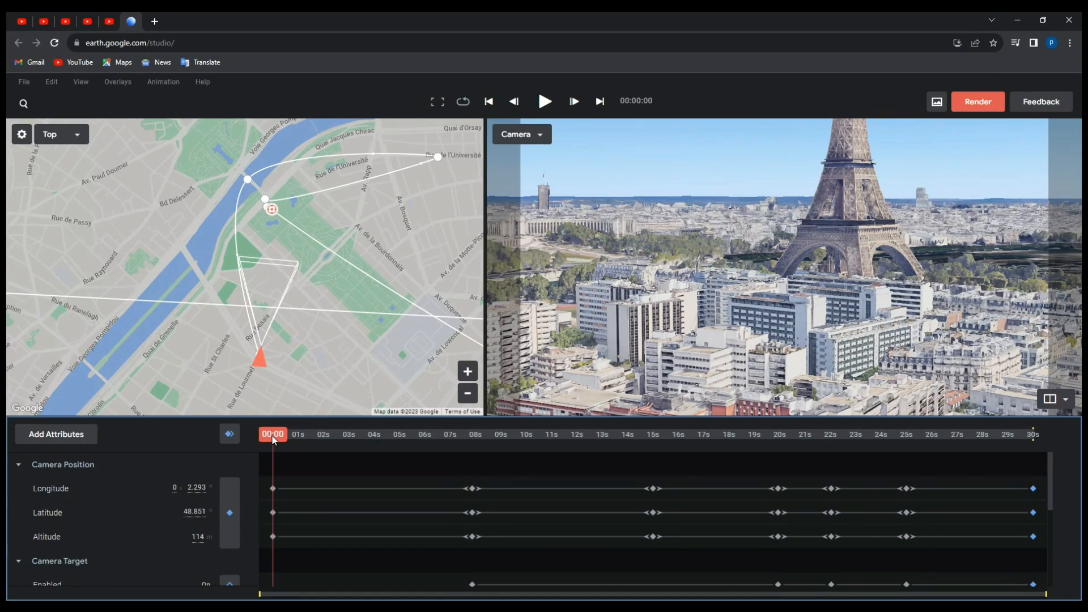
pyautogui.moveTo(273, 439); pyautogui.dragTo(1038, 435)
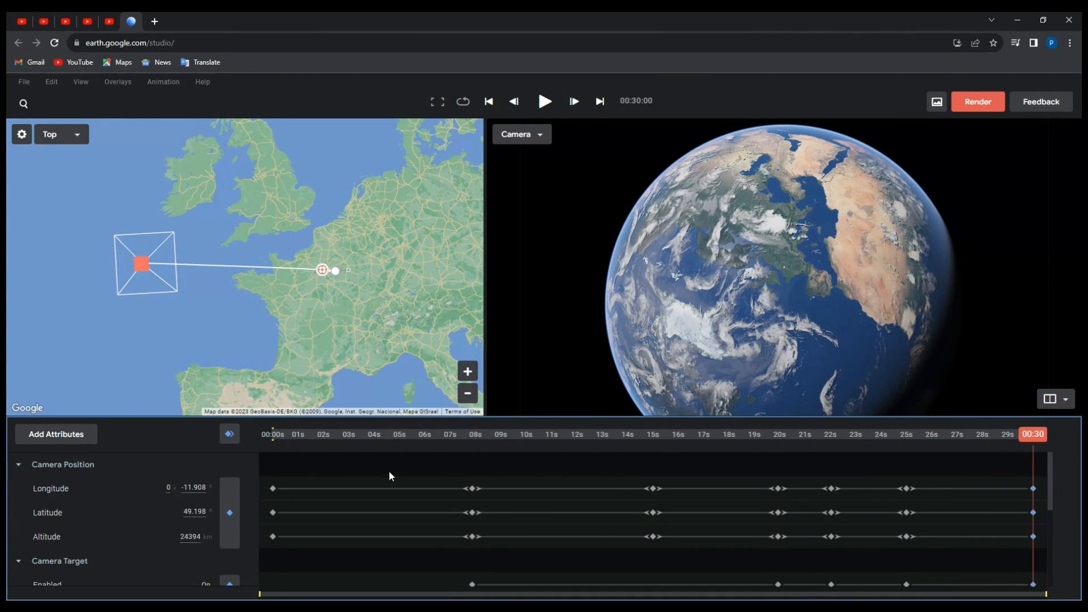
# Add the Time of Day attribute to the animation.
pyautogui.click(71, 441)
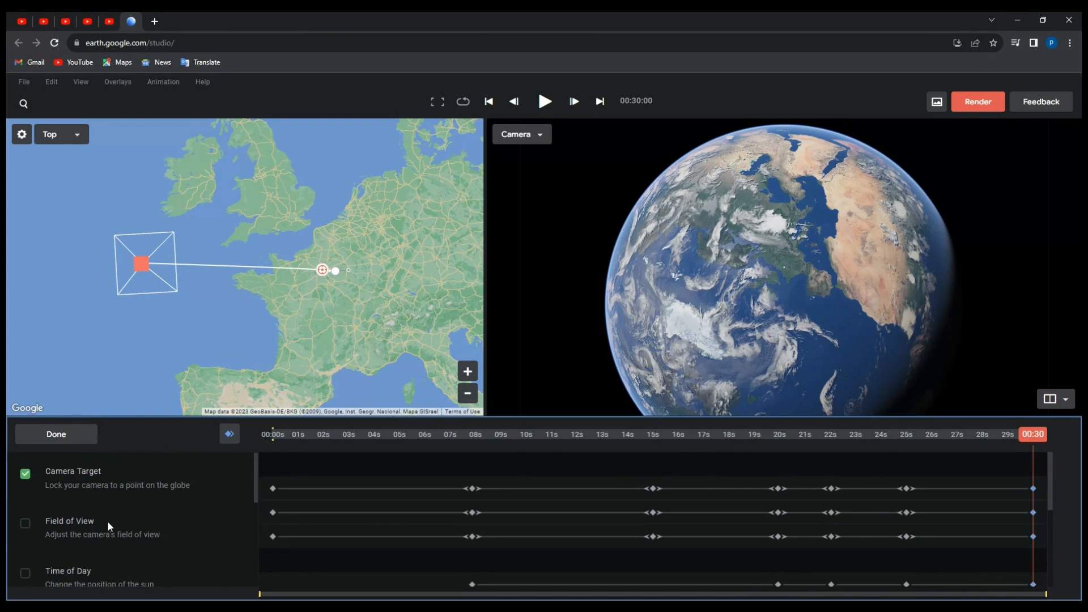
pyautogui.scroll(-1, 108, 526)
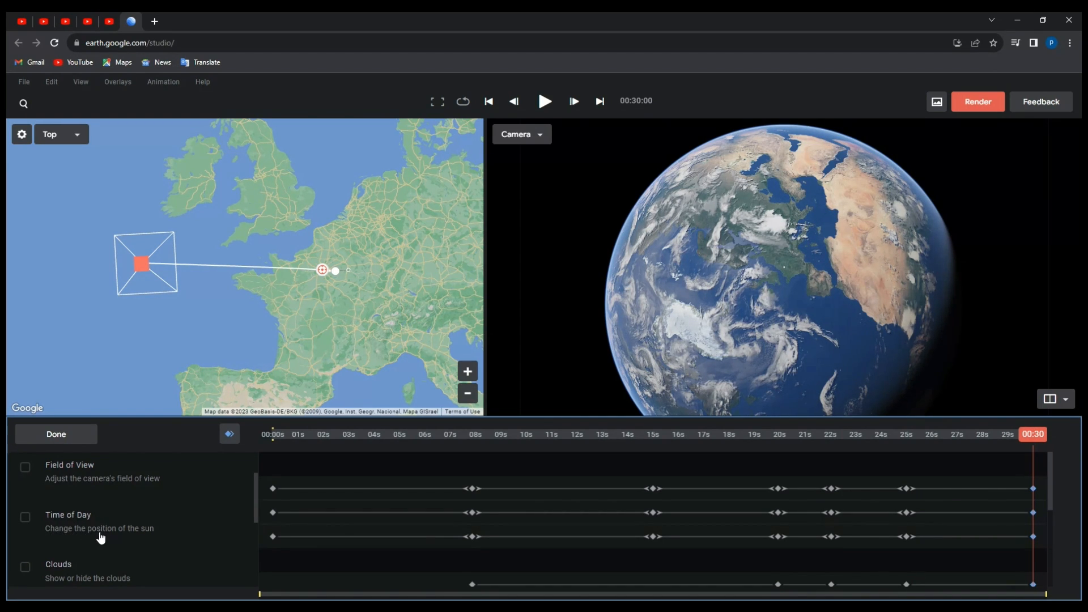
pyautogui.scroll(-5, 108, 536)
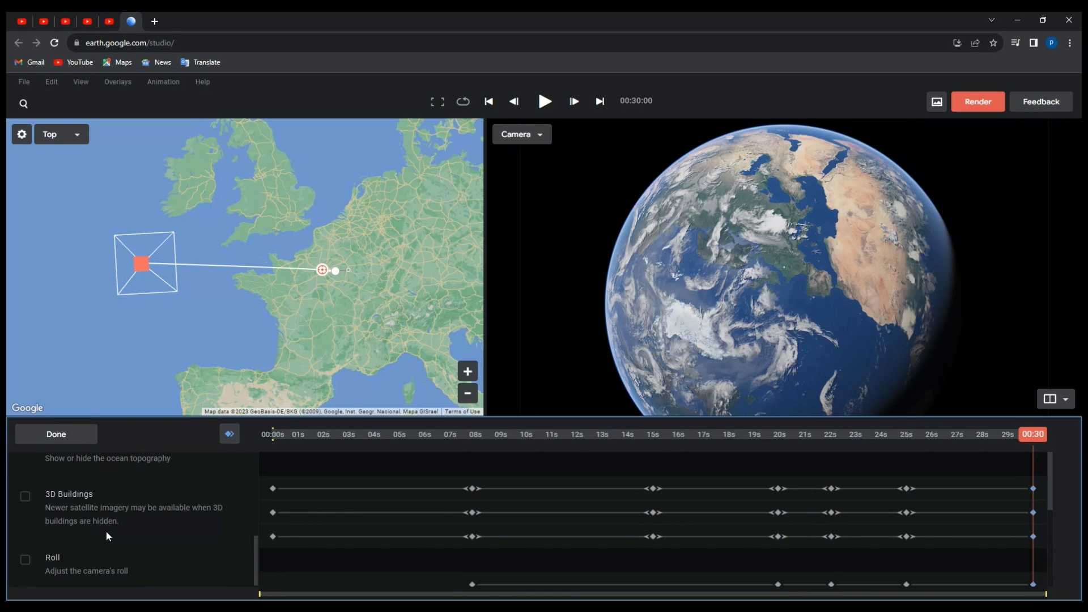
pyautogui.scroll(2, 115, 540)
pyautogui.scroll(1, 113, 535)
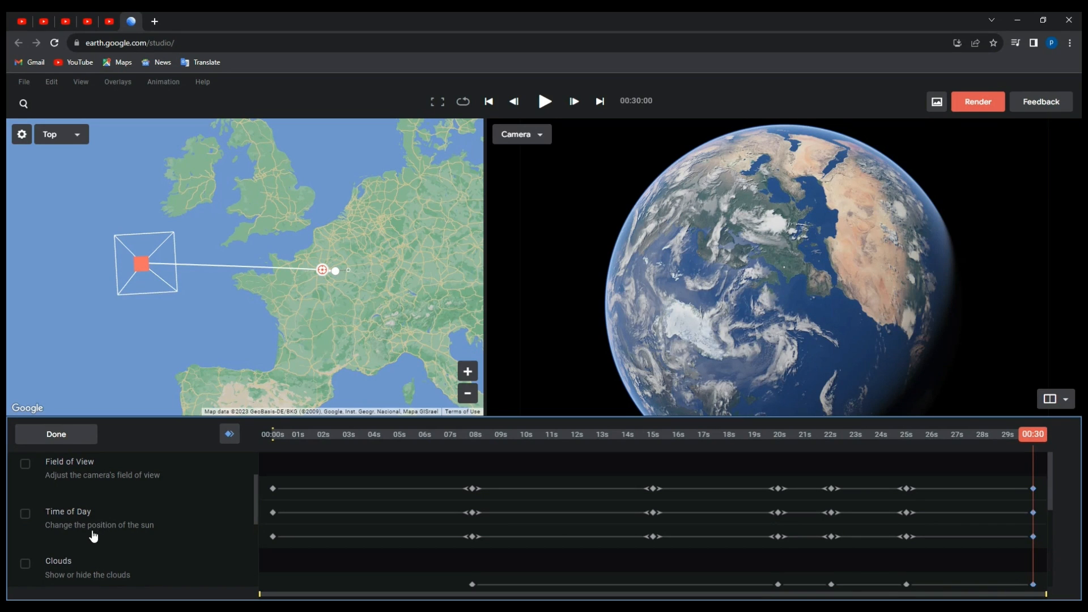
pyautogui.click(25, 515)
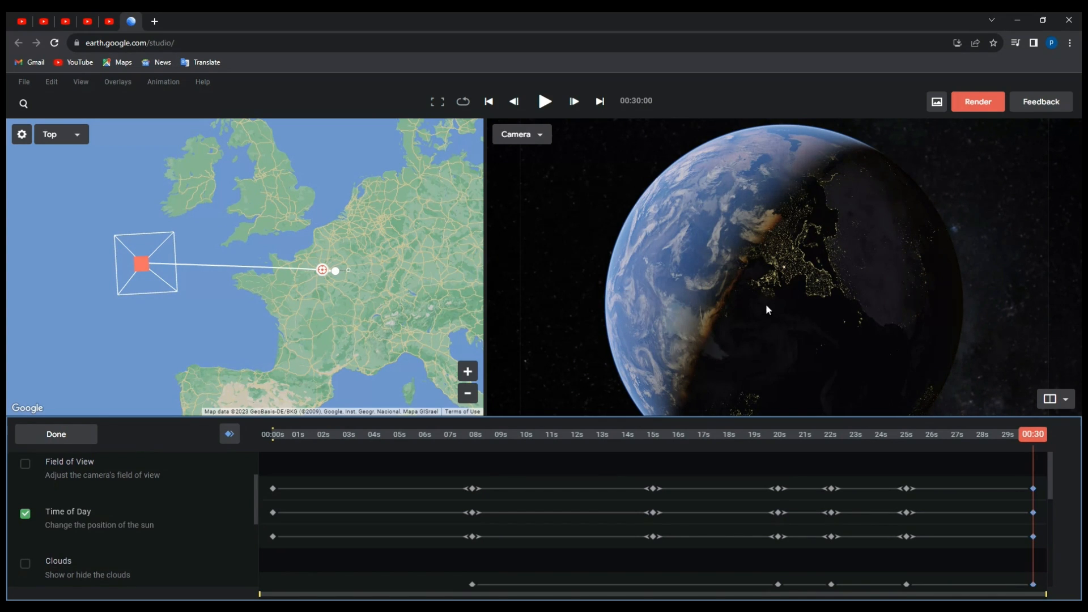
pyautogui.click(71, 438)
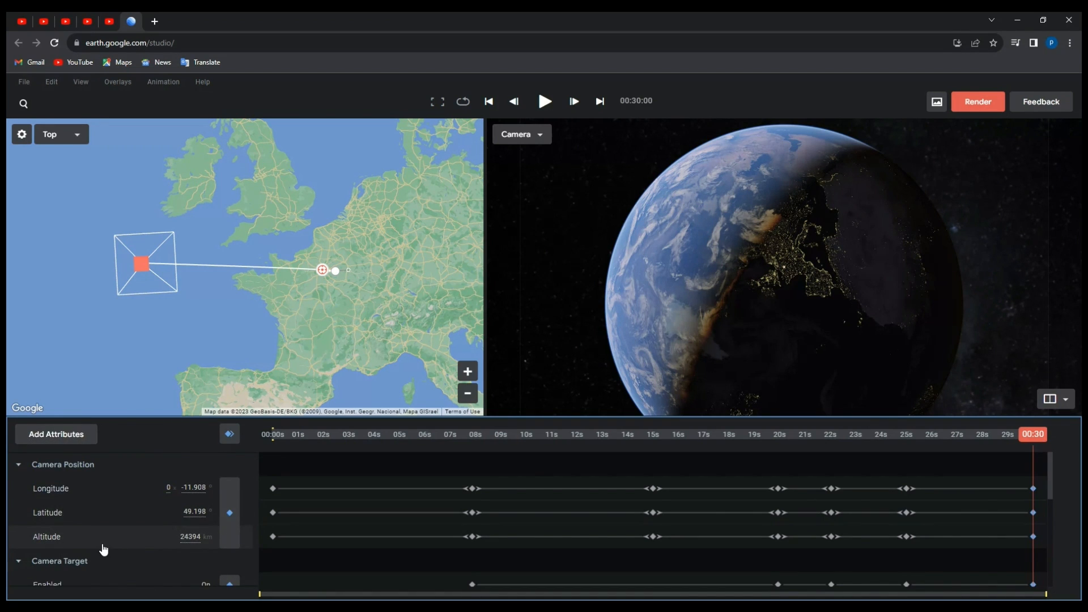
# Set the environment time to 14:46 at 00:20:00 and keyframe it there.
pyautogui.scroll(-5, 102, 548)
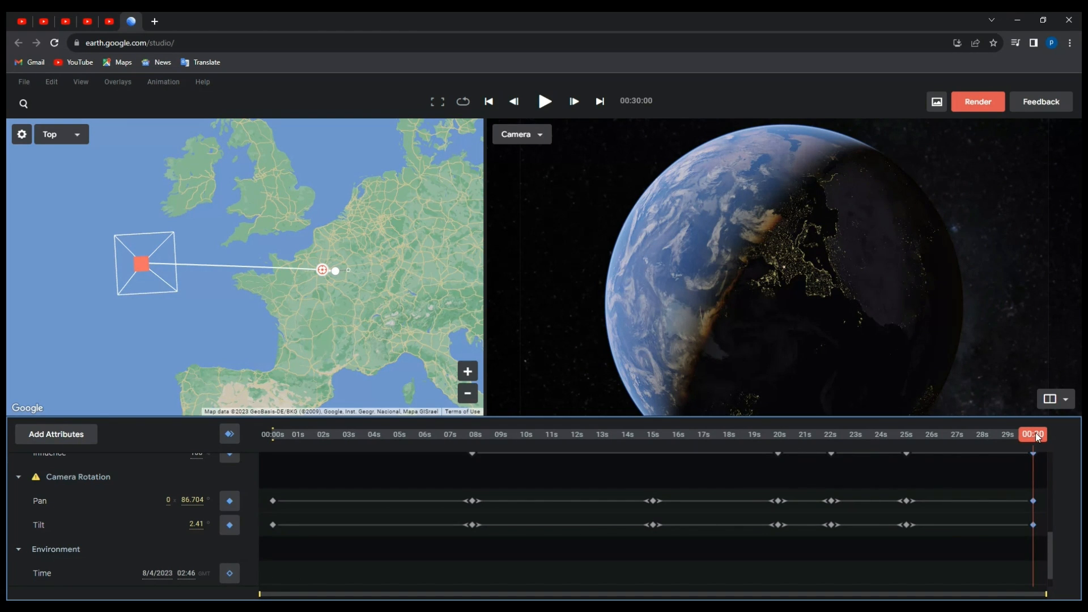
pyautogui.moveTo(1038, 437)
pyautogui.mouseDown()
pyautogui.moveTo(984, 441)
pyautogui.moveTo(995, 440)
pyautogui.mouseUp()
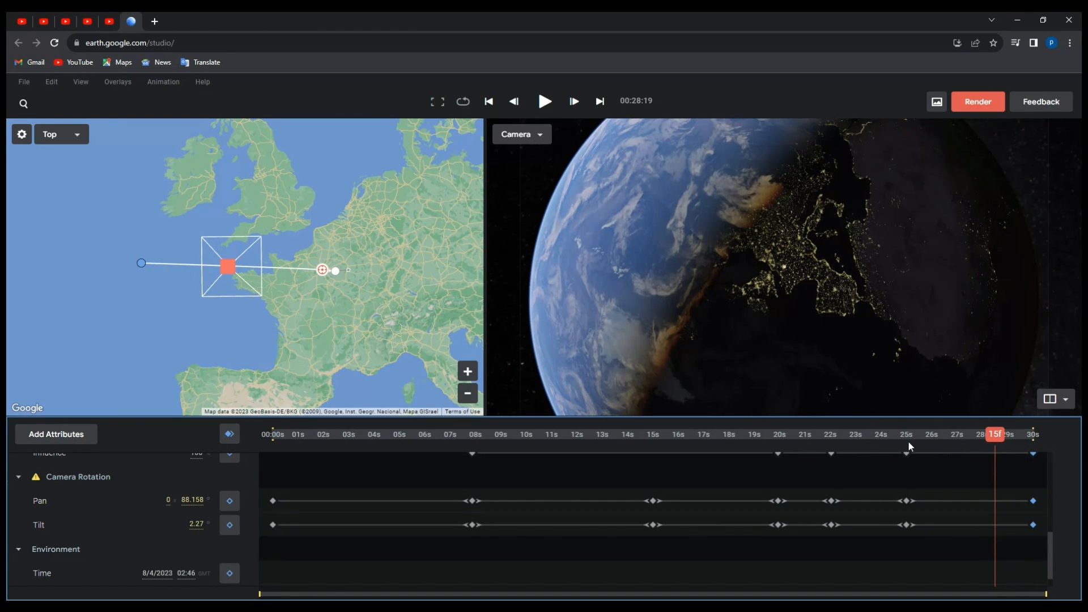
pyautogui.click(907, 445)
pyautogui.click(854, 445)
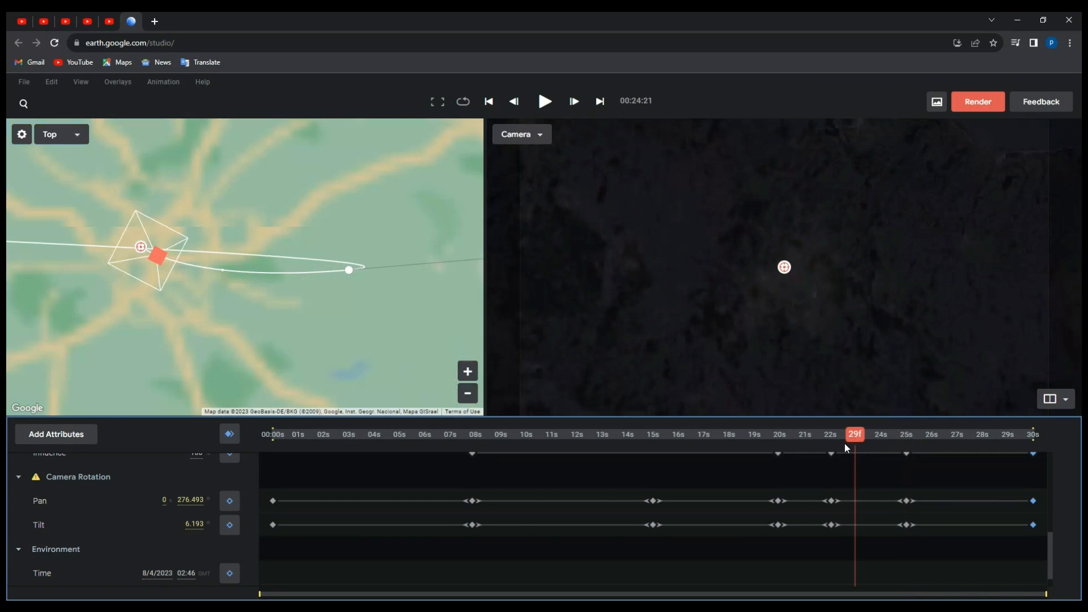
pyautogui.click(827, 444)
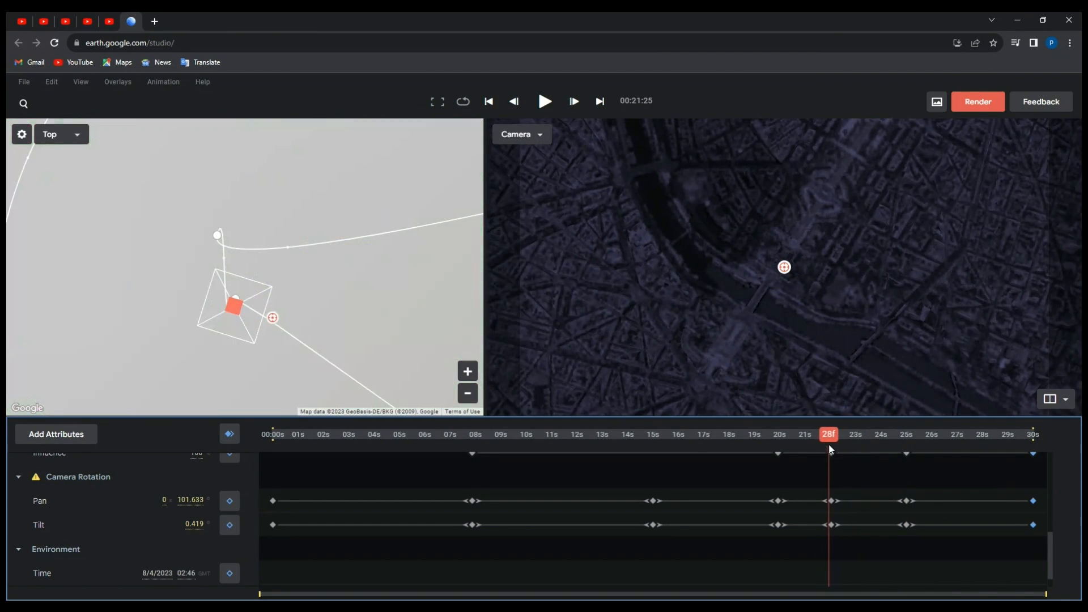
pyautogui.moveTo(835, 441); pyautogui.dragTo(780, 437)
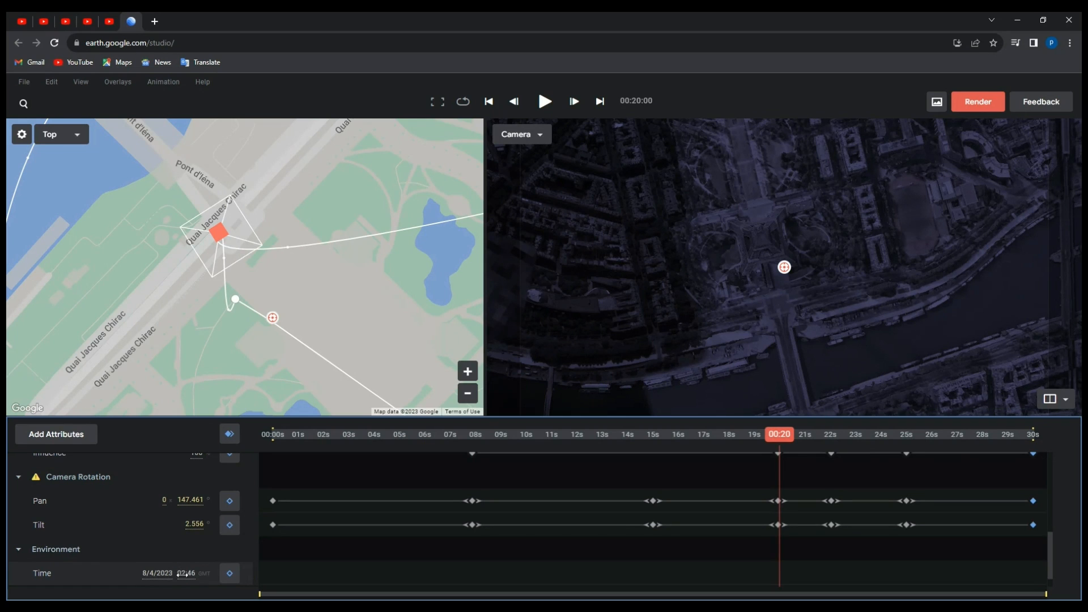
pyautogui.click(184, 575)
pyautogui.click(199, 553)
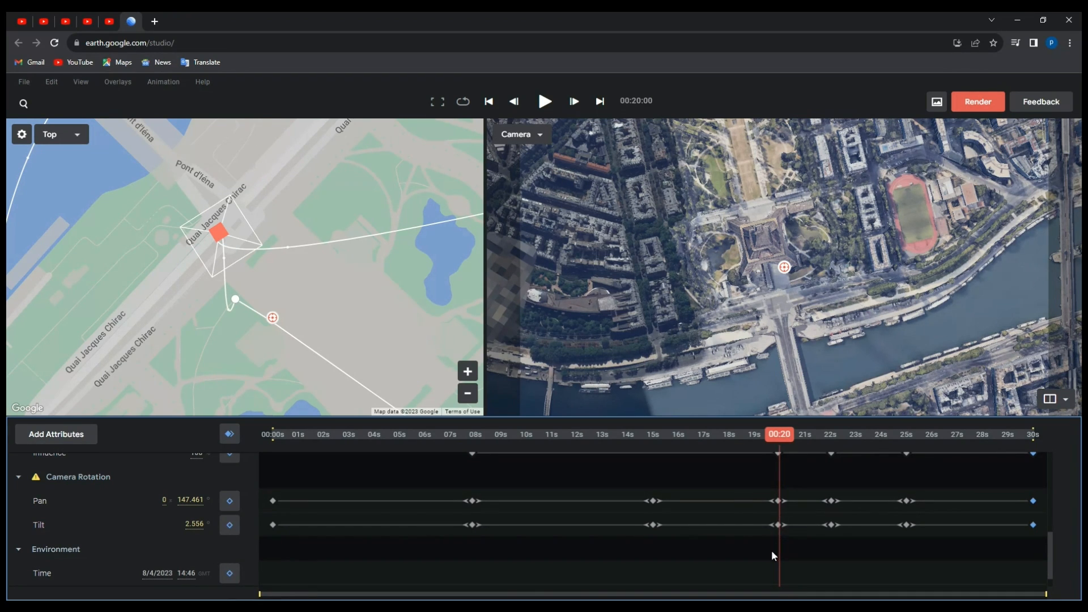
pyautogui.click(229, 573)
pyautogui.press('Left')
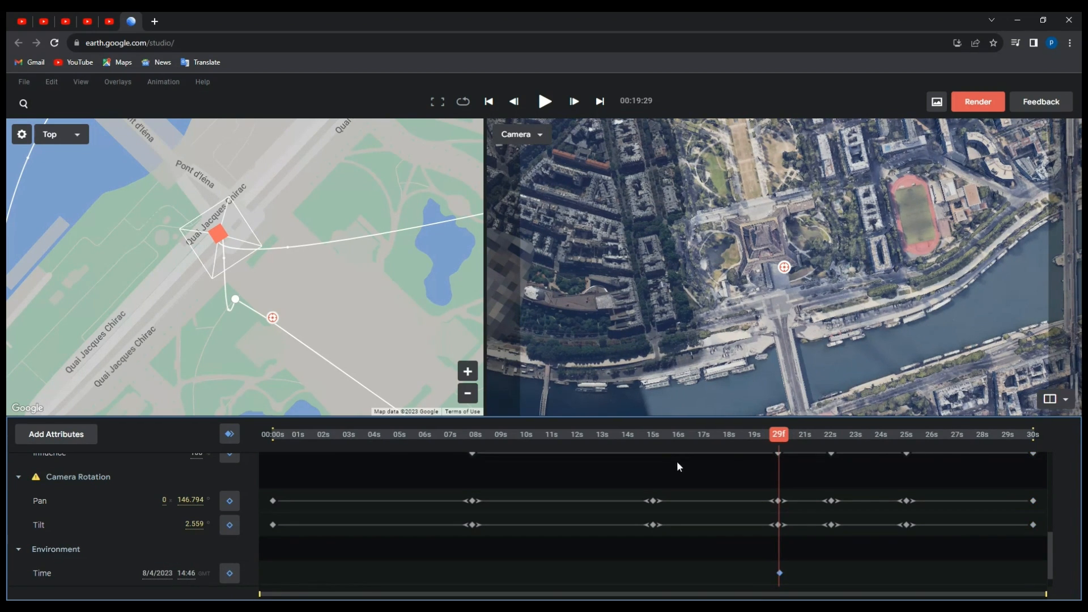
# Set the environment time to 02:46 at 00:28:00 as a second time keyframe.
pyautogui.moveTo(781, 437); pyautogui.dragTo(906, 436)
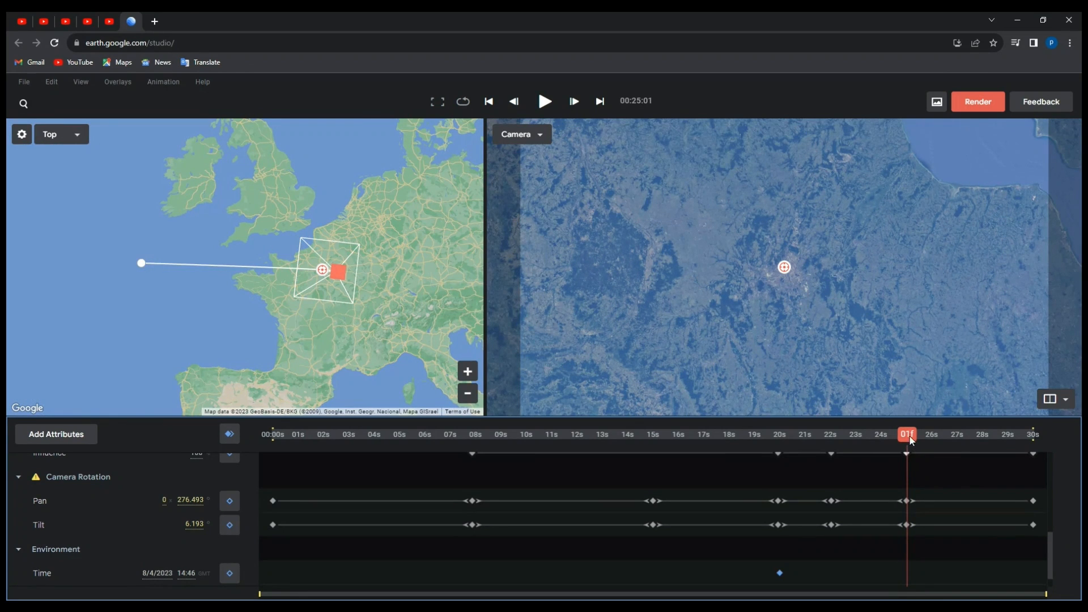
pyautogui.moveTo(912, 440); pyautogui.dragTo(984, 442)
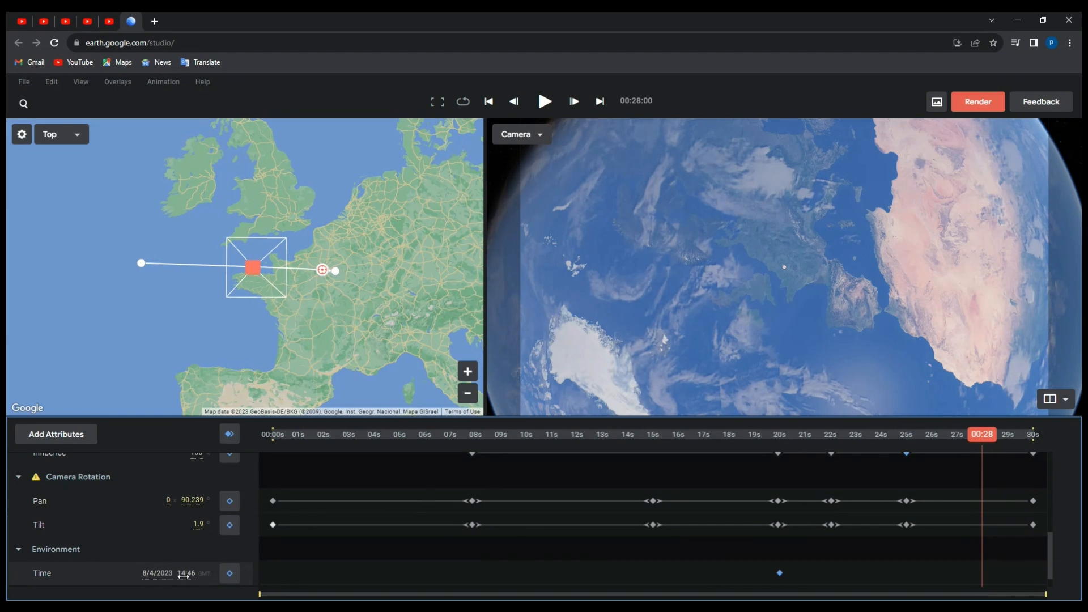
pyautogui.moveTo(182, 575); pyautogui.dragTo(206, 556)
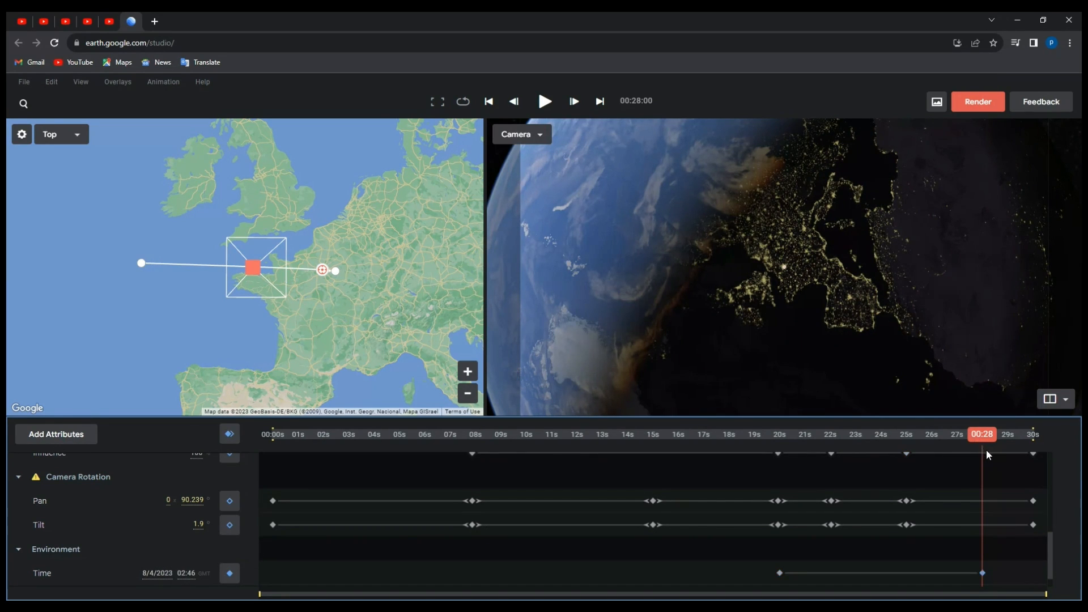
# Scrub from 28 s back to the start to review the day-to-night transition along the path.
pyautogui.click(987, 434)
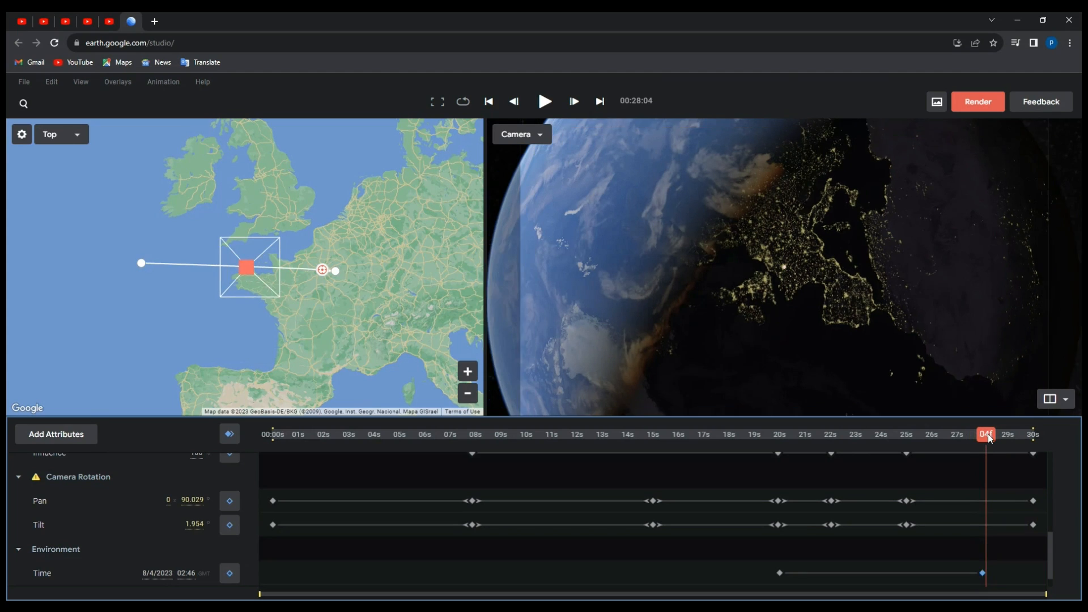
pyautogui.moveTo(989, 436); pyautogui.dragTo(259, 437)
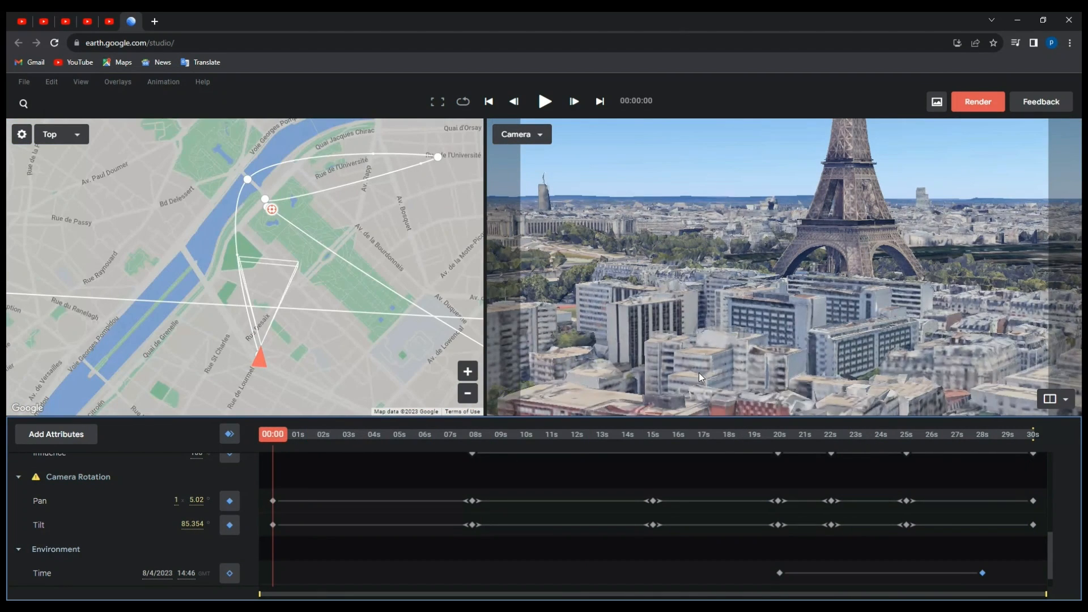
# Play the whole animation once and set up its render as Video (.mp4) under the name Paris Animation.
pyautogui.click(545, 102)
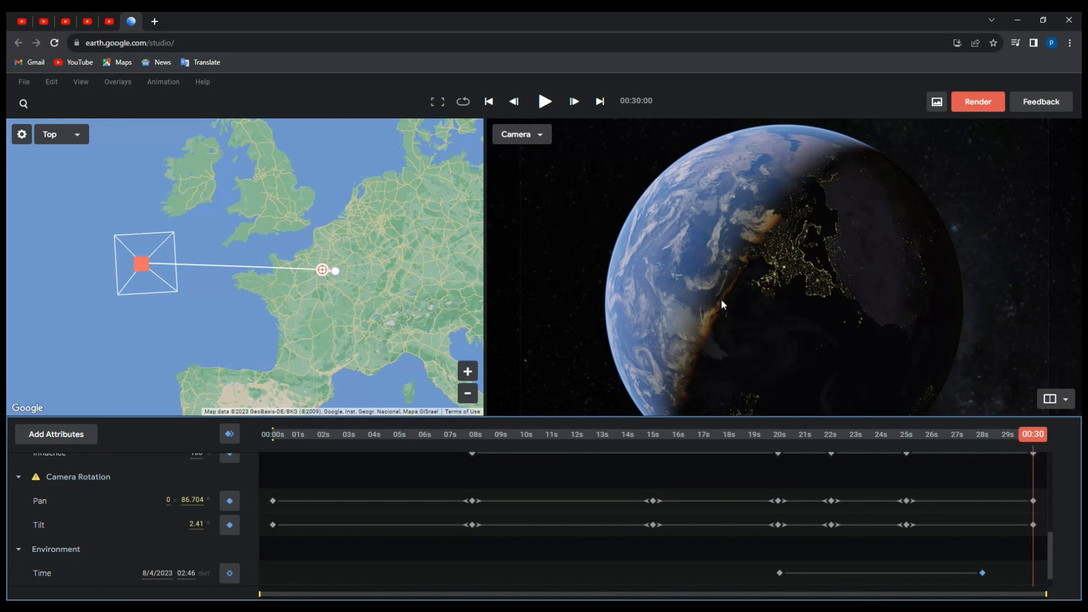
pyautogui.click(984, 106)
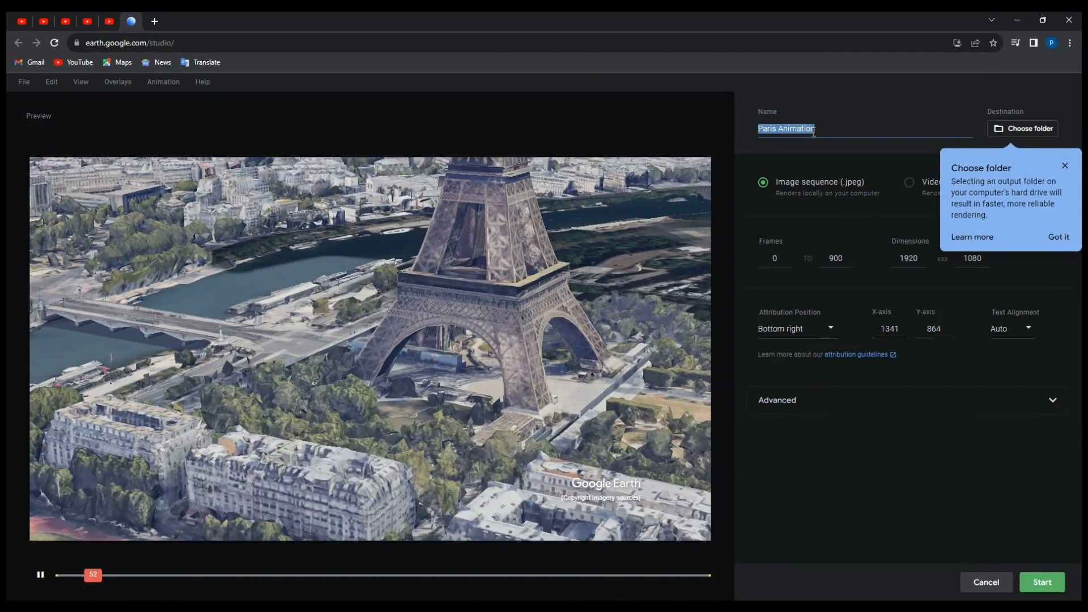
pyautogui.click(796, 130)
pyautogui.click(843, 134)
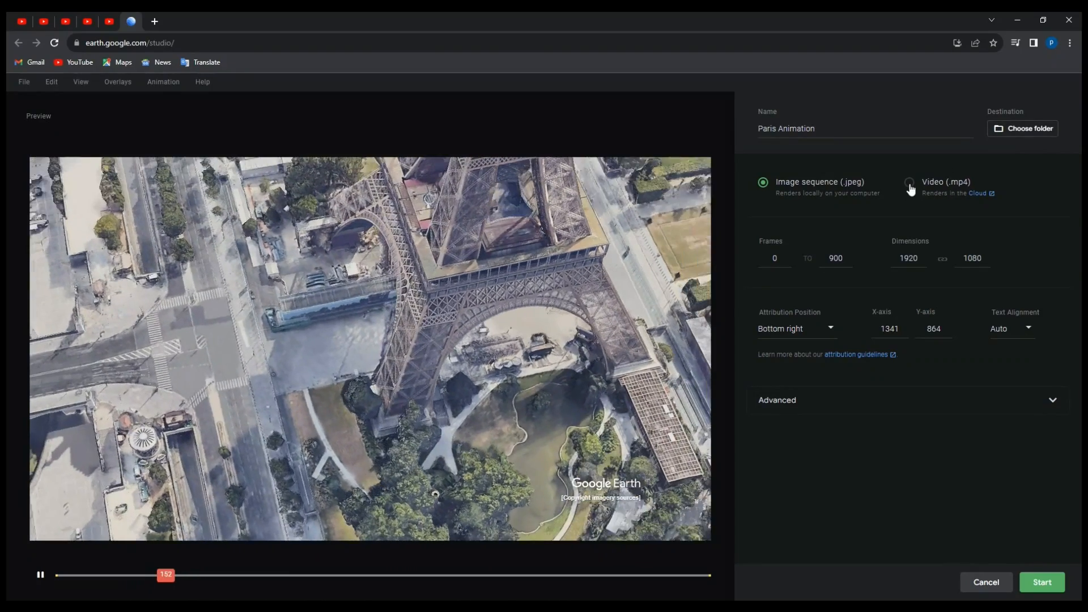
pyautogui.click(910, 184)
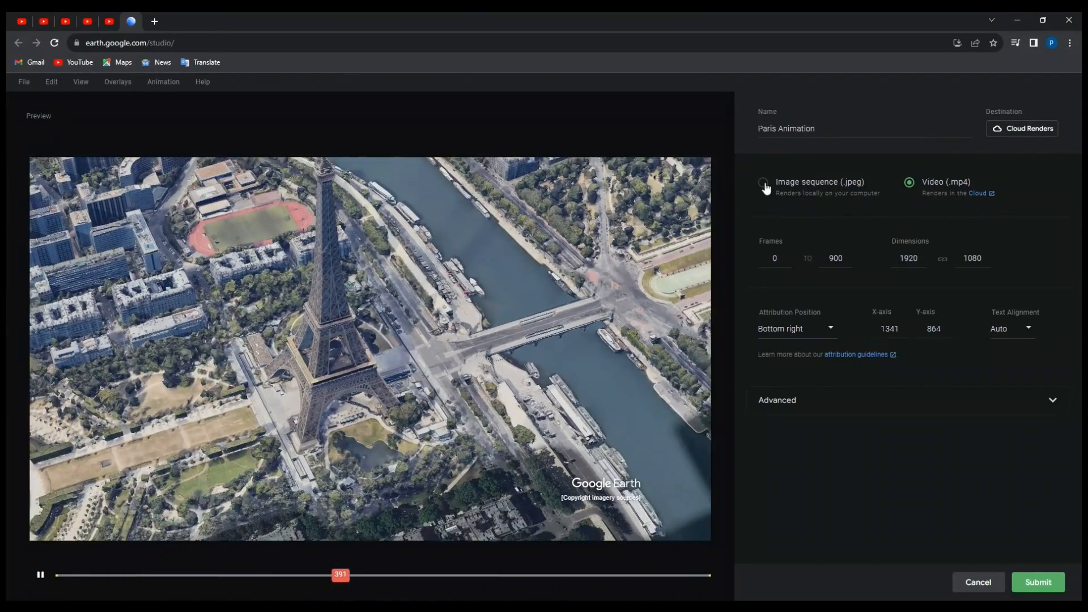
pyautogui.click(764, 183)
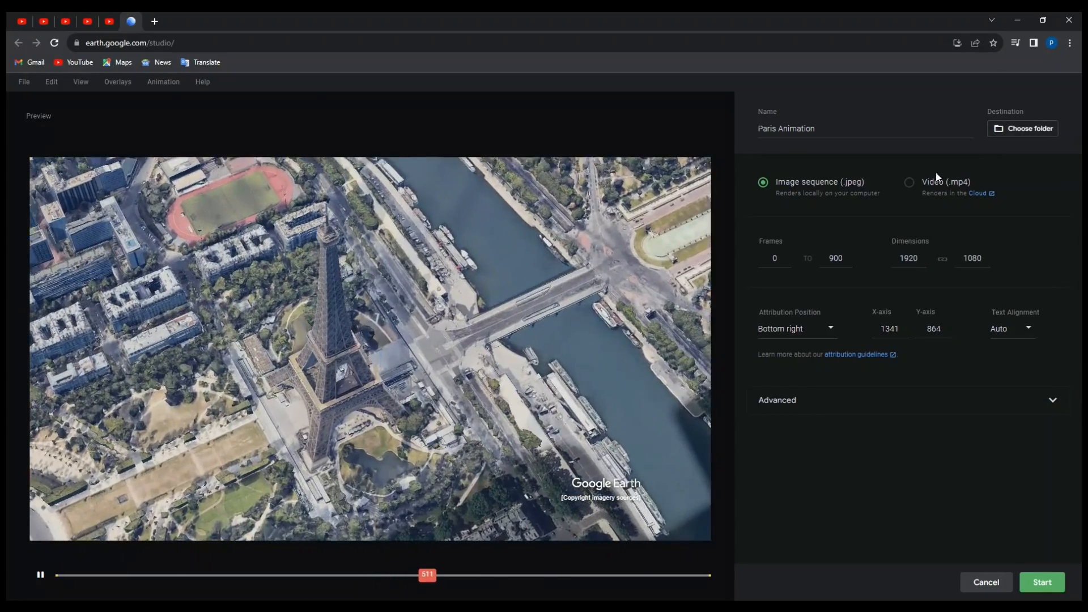
pyautogui.click(910, 183)
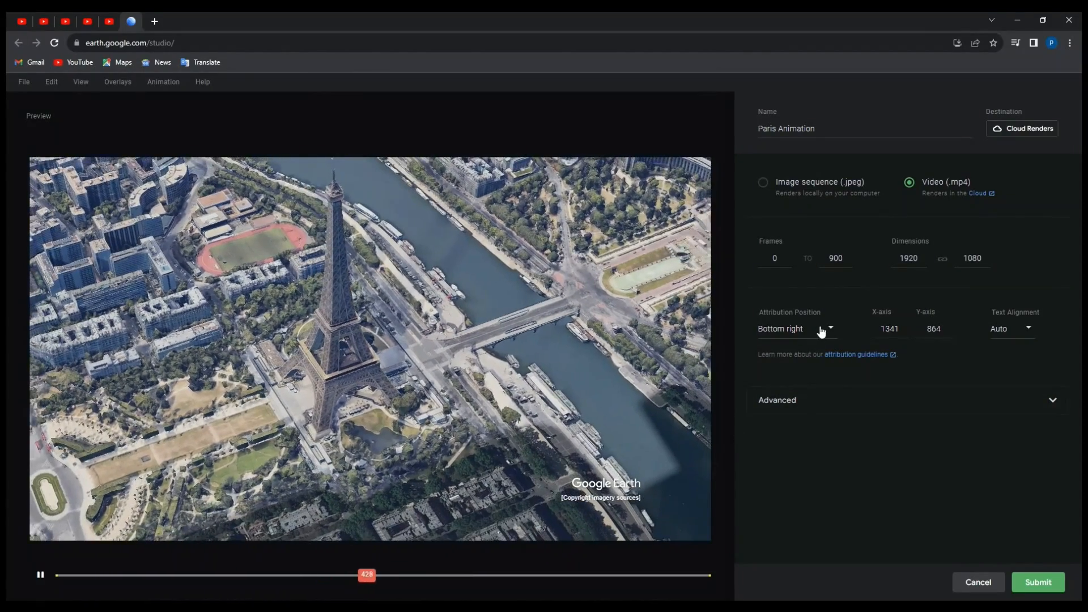
# Set the attribution position to Custom, move the attribution toward the frame's bottom-right corner, and submit the cloud render.
pyautogui.click(820, 330)
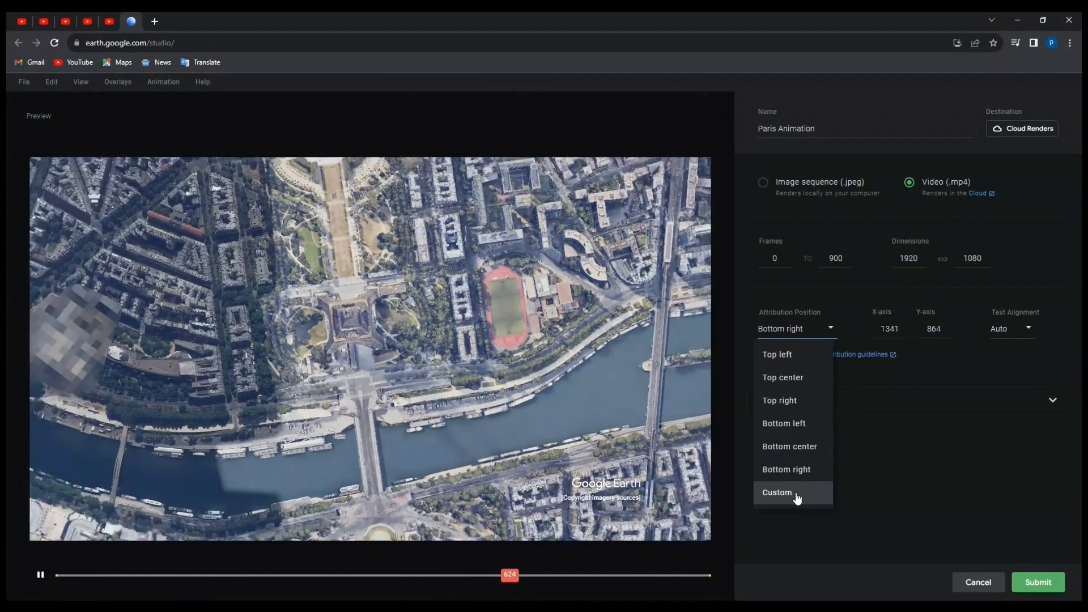
pyautogui.click(798, 495)
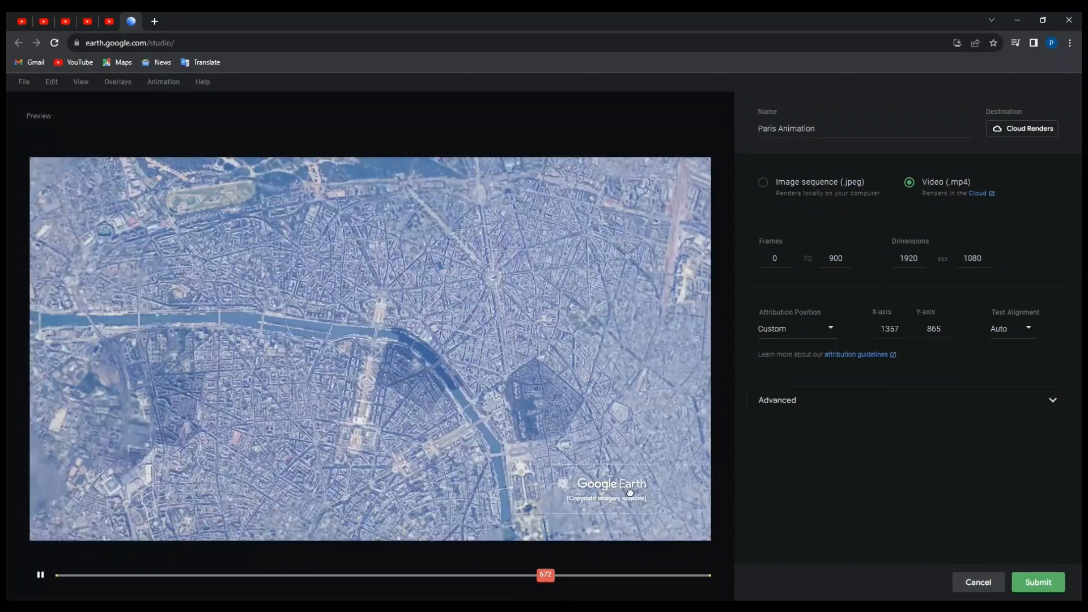
pyautogui.moveTo(630, 497); pyautogui.dragTo(680, 520)
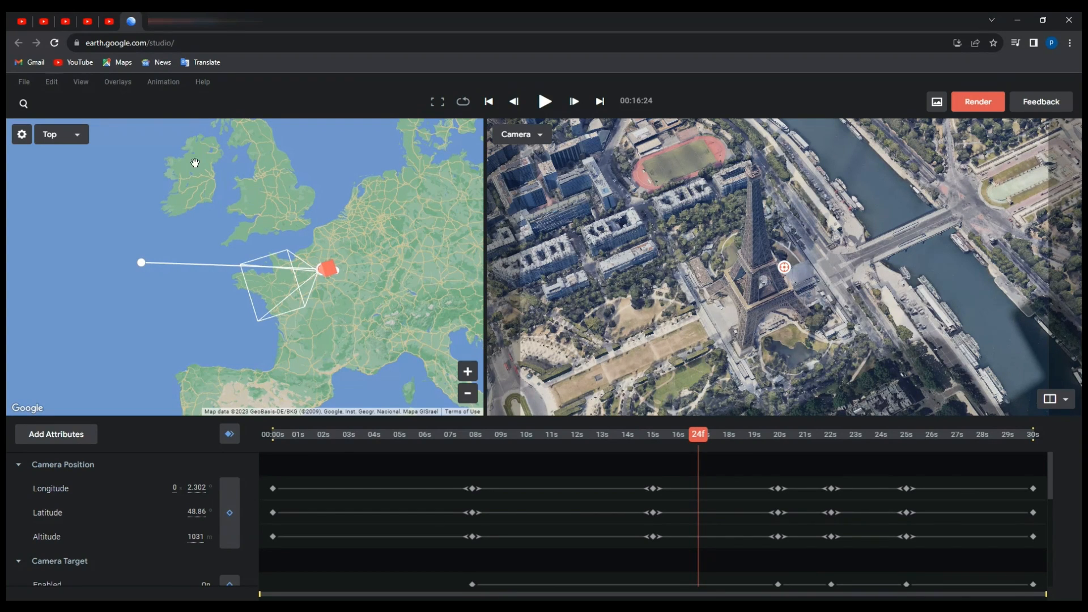
# Check the progress of the Paris Animation job in the cloud renders list and close the list.
pyautogui.click(162, 85)
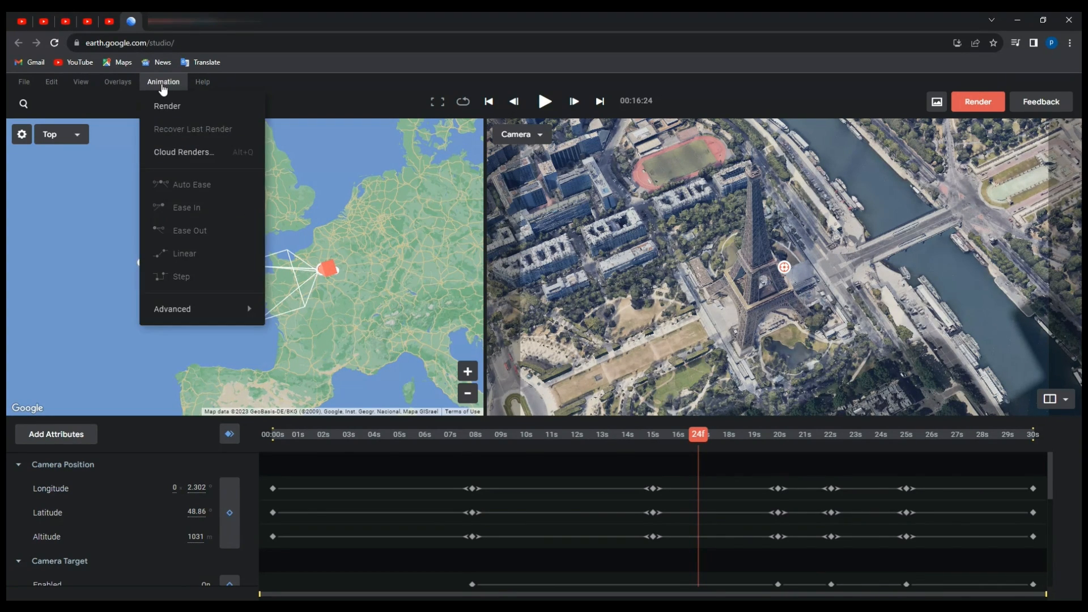
pyautogui.click(209, 152)
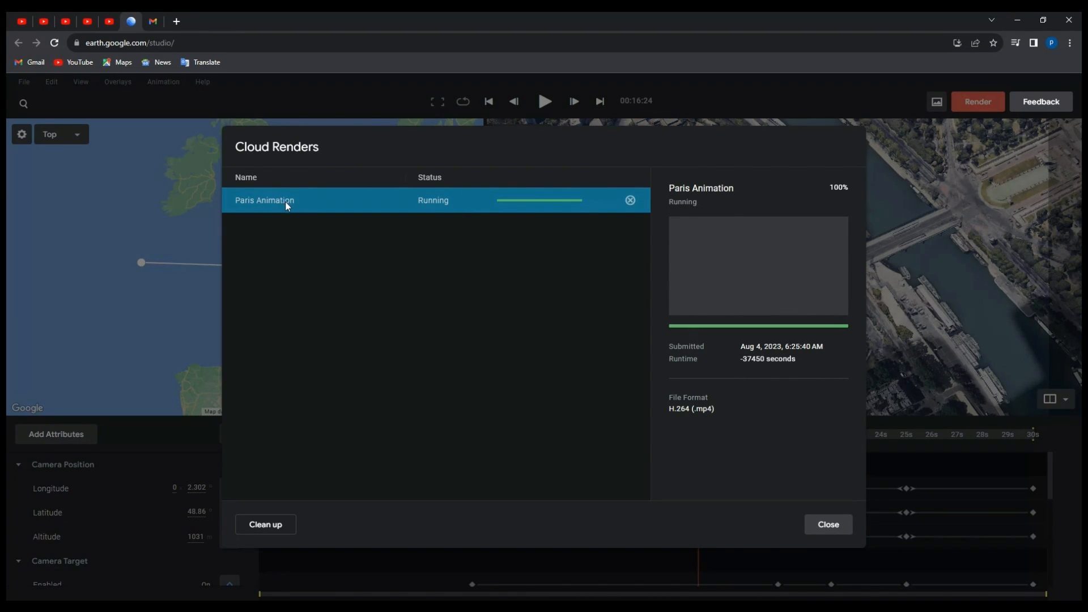
pyautogui.click(829, 524)
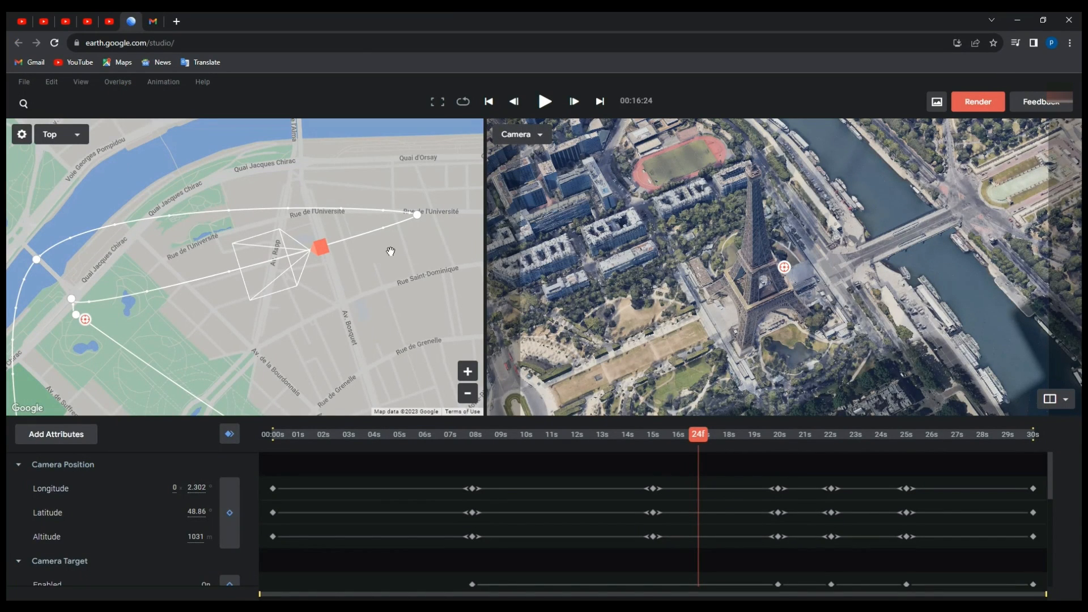
# Download the rendered Paris Animation video from the cloud renders list and close the list.
pyautogui.click(165, 83)
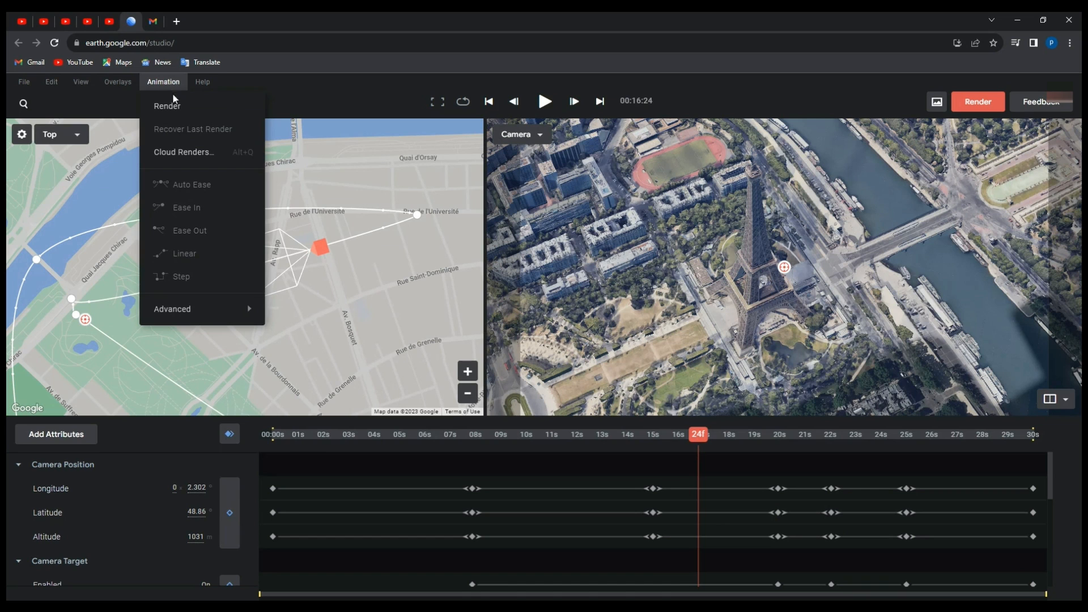
pyautogui.click(185, 153)
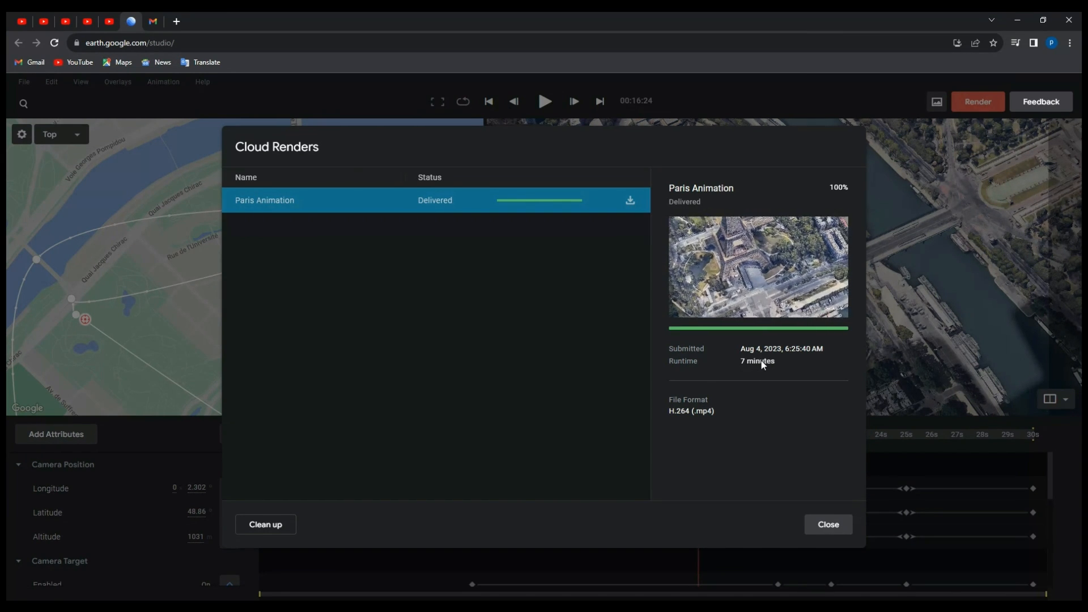
pyautogui.click(630, 200)
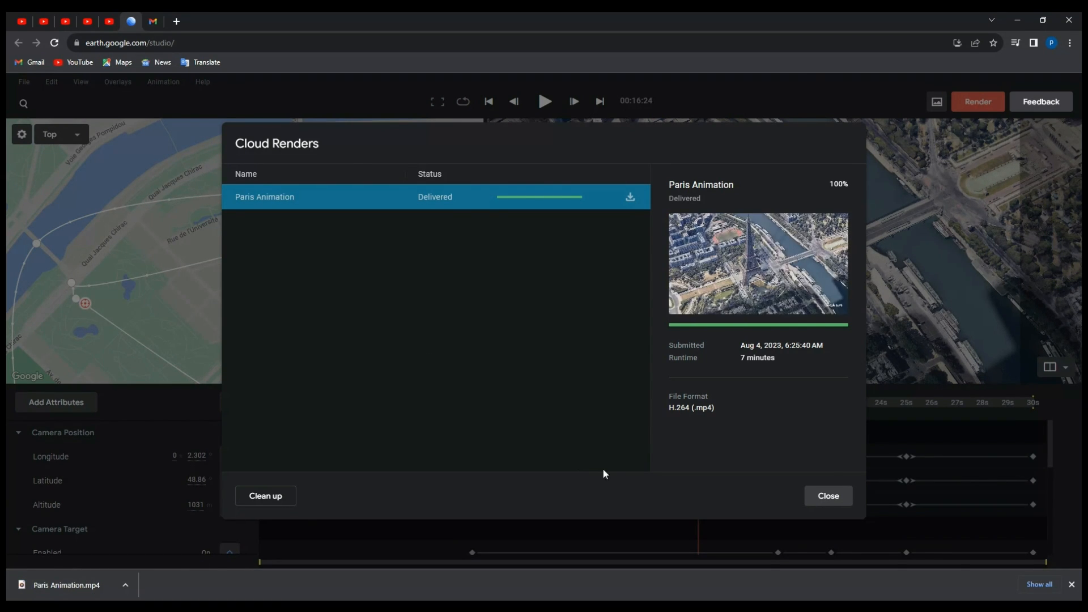
pyautogui.click(828, 496)
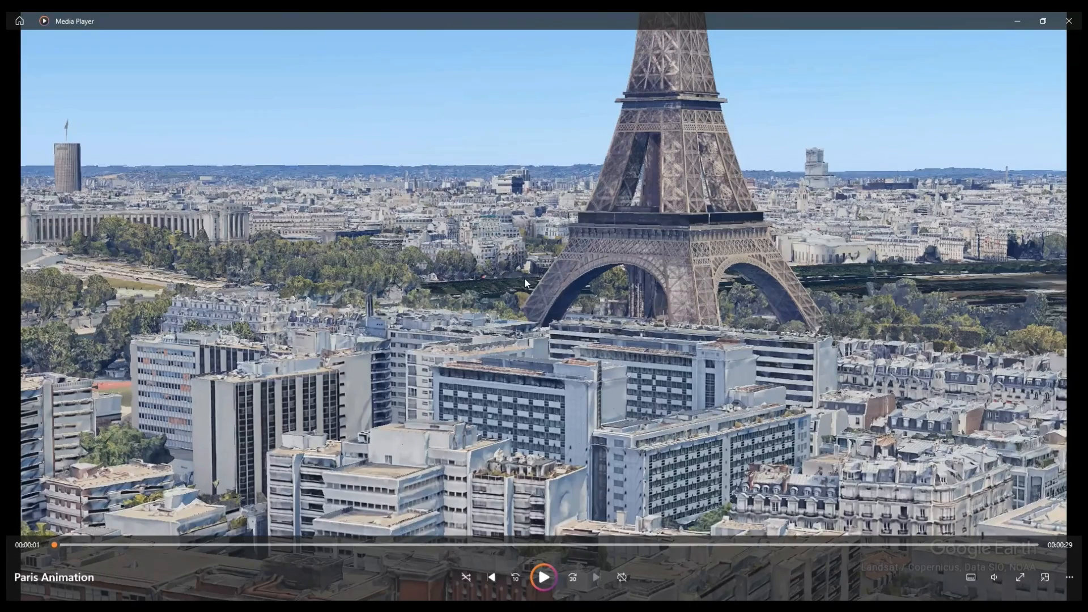
# Play the downloaded Paris Animation video in Media Player to review the rendered result.
pyautogui.click(544, 577)
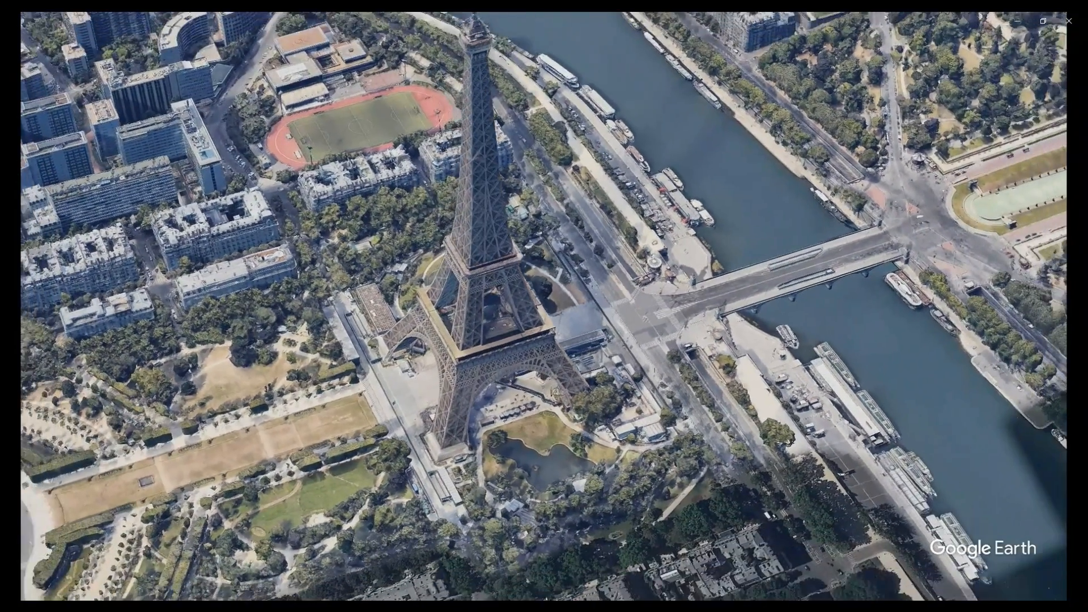
pyautogui.moveTo(601, 344)
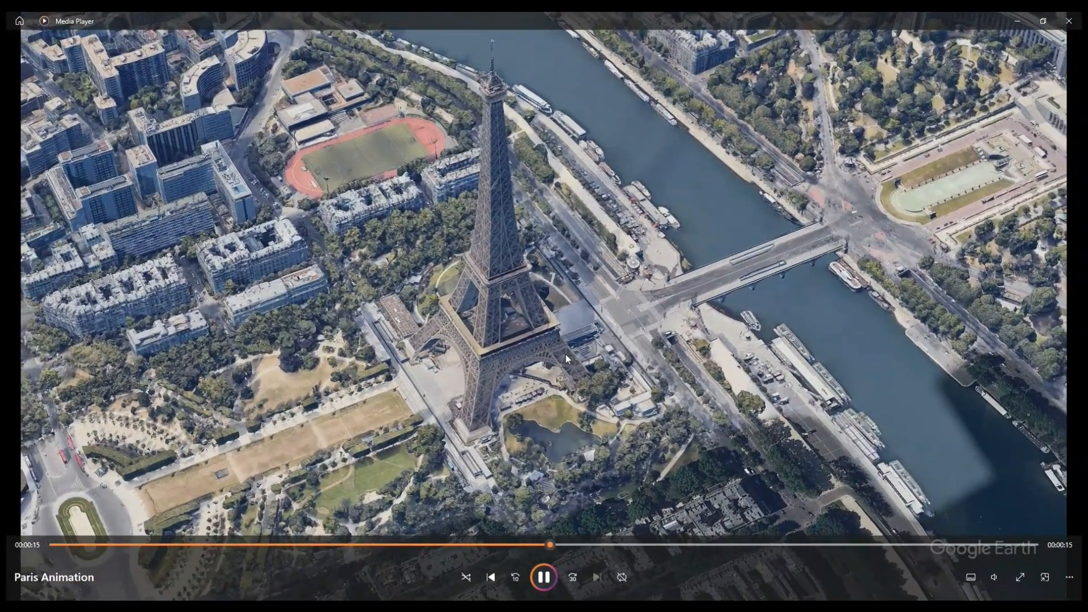